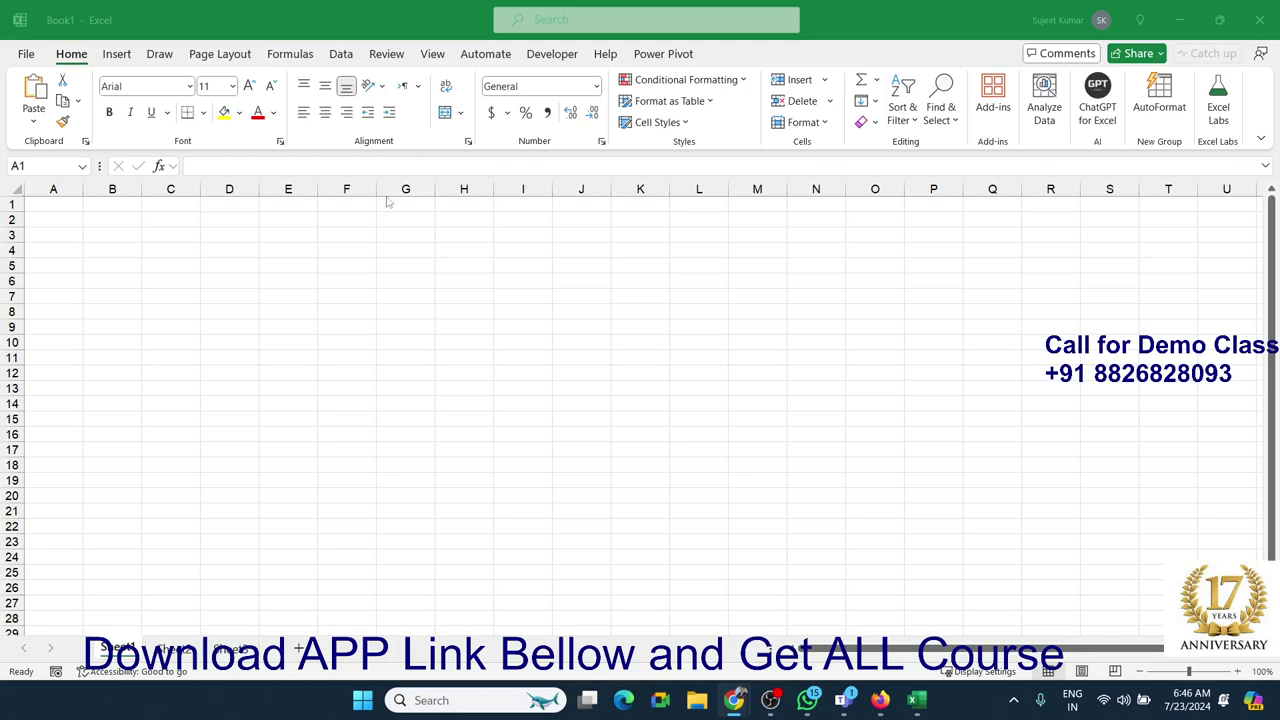
# Step: Zoom in on the blank sheet and enter the uppercase label JD in cell B2
pyautogui.click(197, 250)
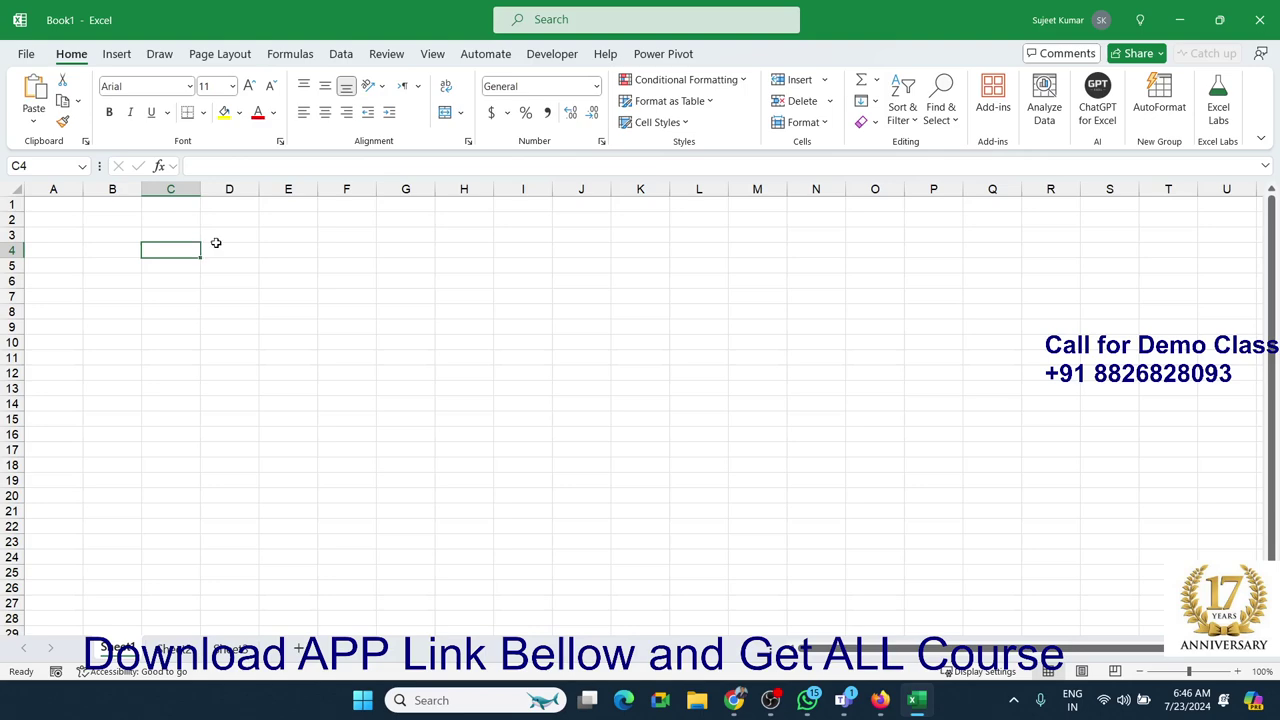
pyautogui.scroll(3, 232, 242)
pyautogui.scroll(2, 232, 242)
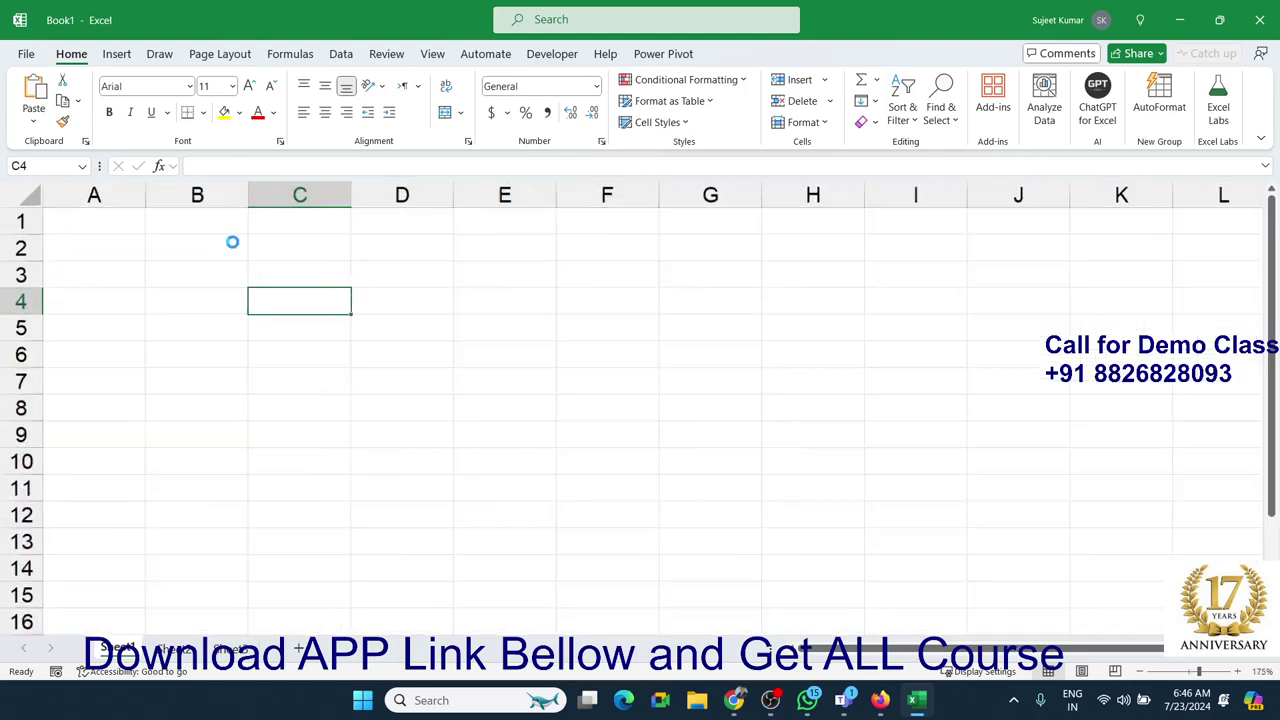
pyautogui.scroll(2, 232, 242)
pyautogui.scroll(6, 232, 242)
pyautogui.scroll(1, 233, 242)
pyautogui.click(288, 286)
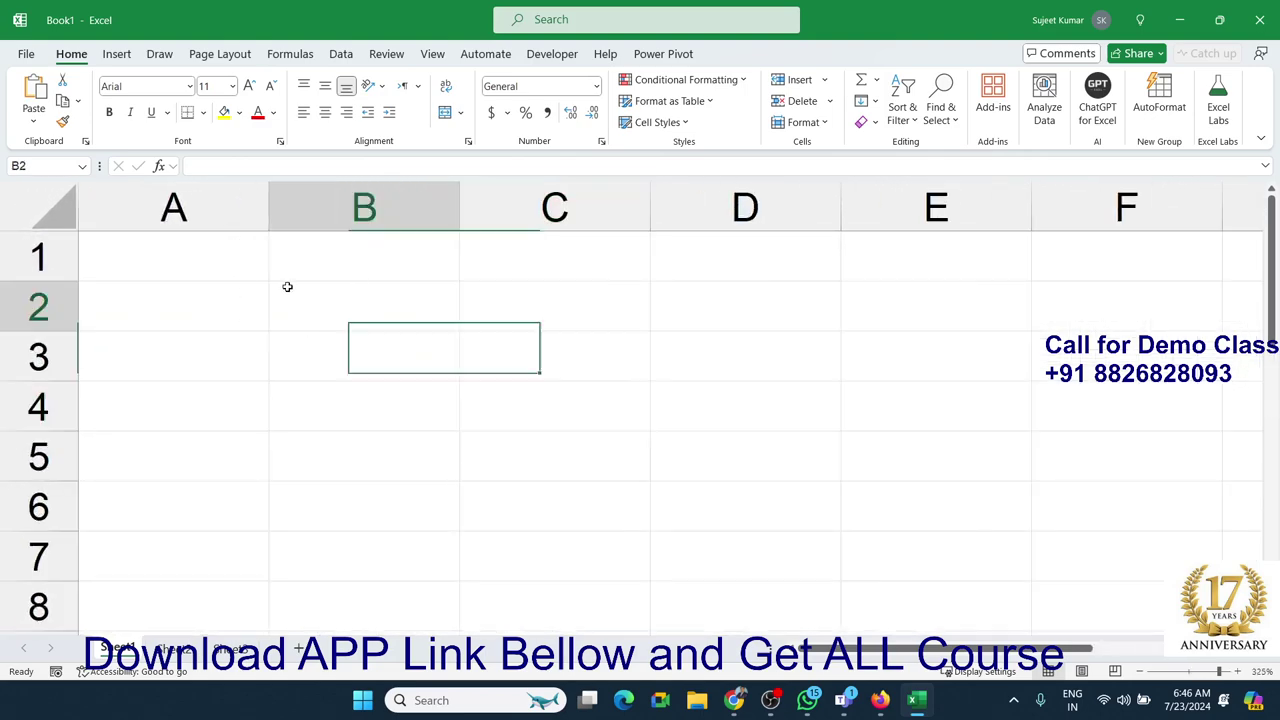
pyautogui.write('jd')
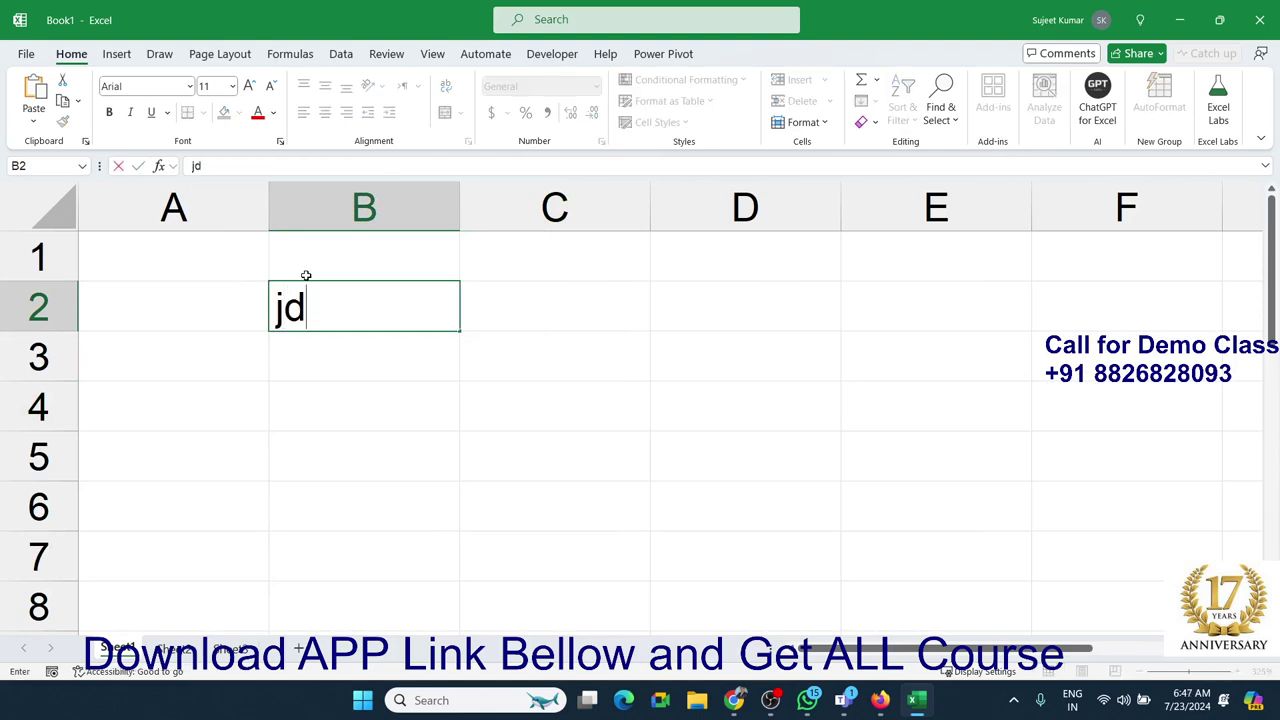
pyautogui.press('BackSpace')
pyautogui.press('BackSpace')
pyautogui.write('JD')
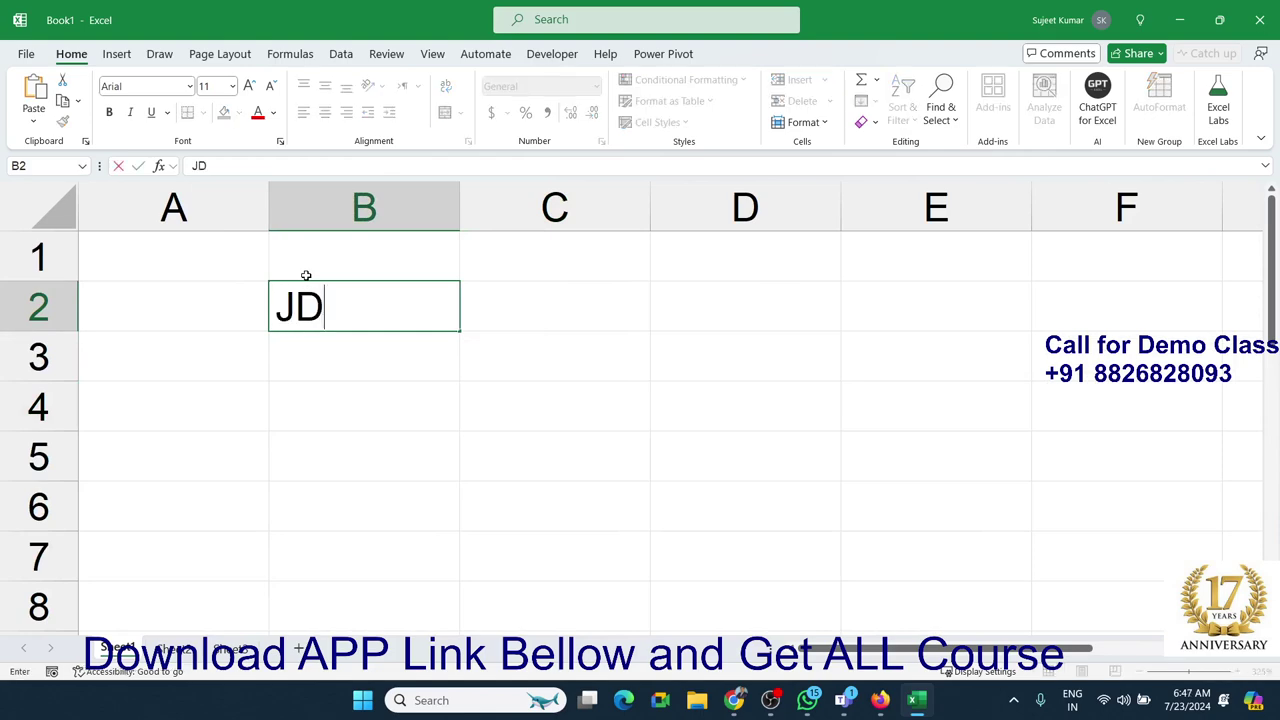
pyautogui.press('Return')
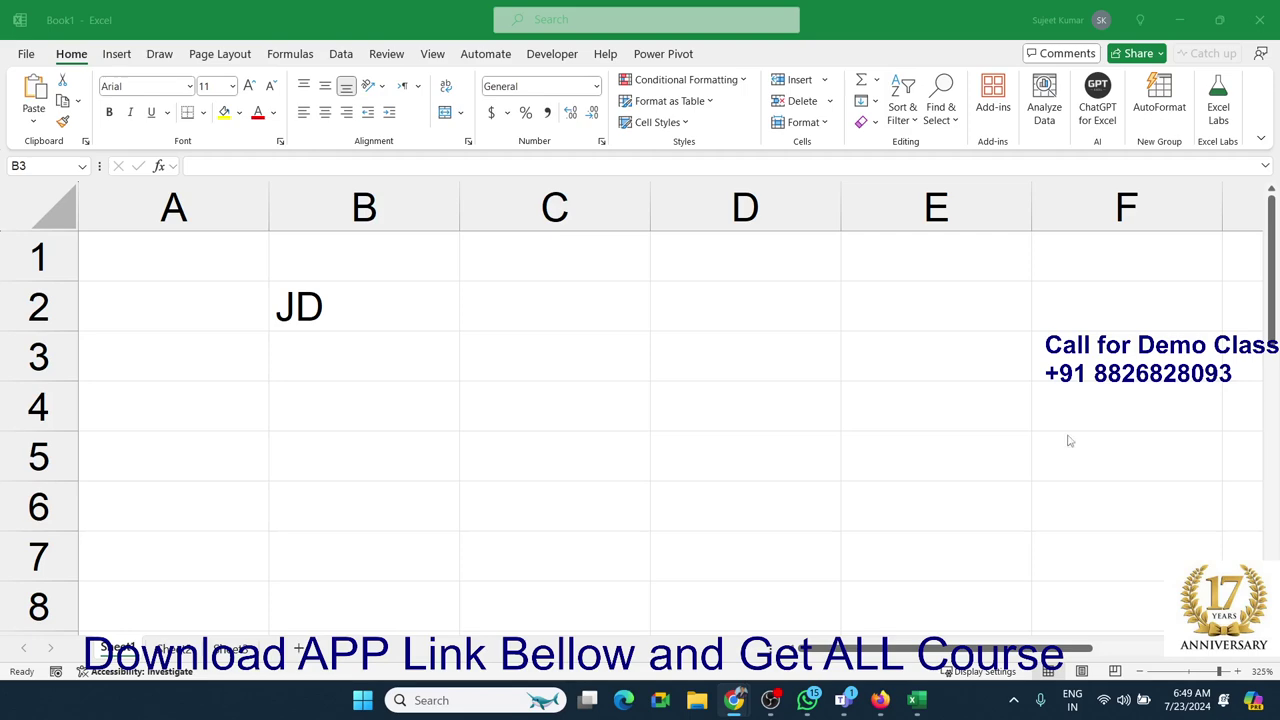
# Step: Enter the value 20 in cell A3
pyautogui.click(390, 372)
pyautogui.click(358, 319)
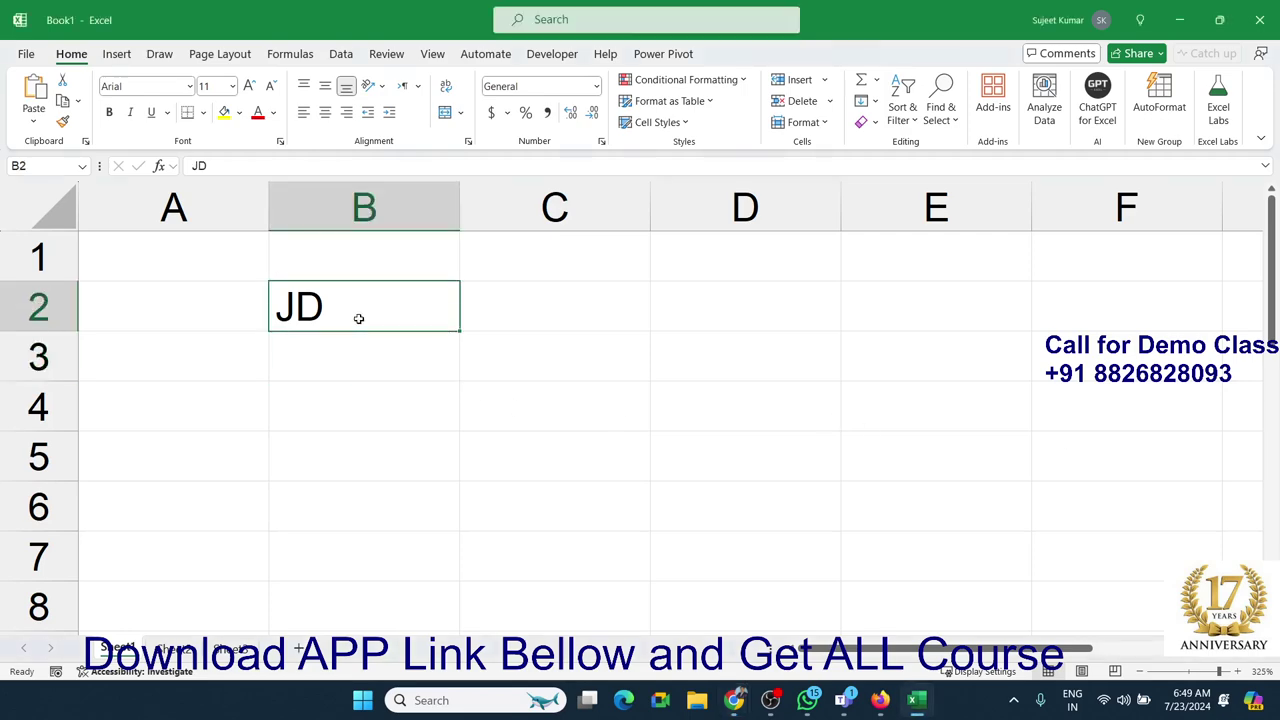
pyautogui.click(241, 353)
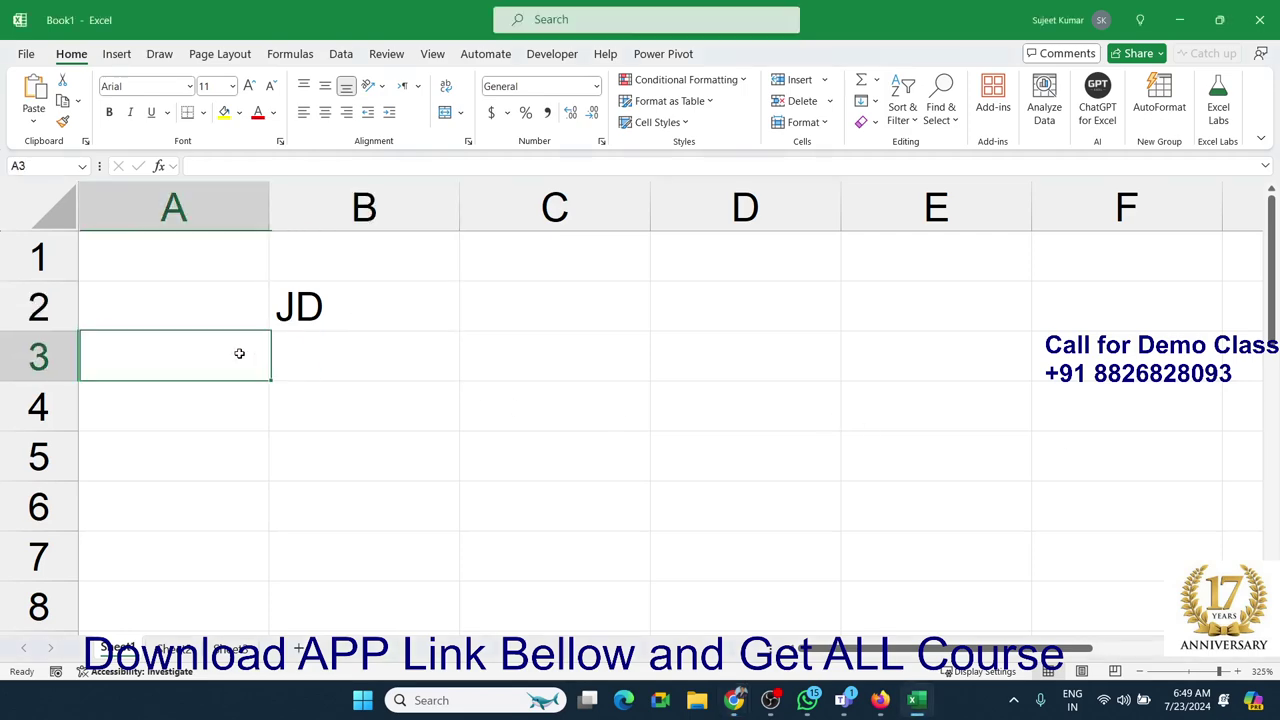
pyautogui.write('20')
pyautogui.click(389, 359)
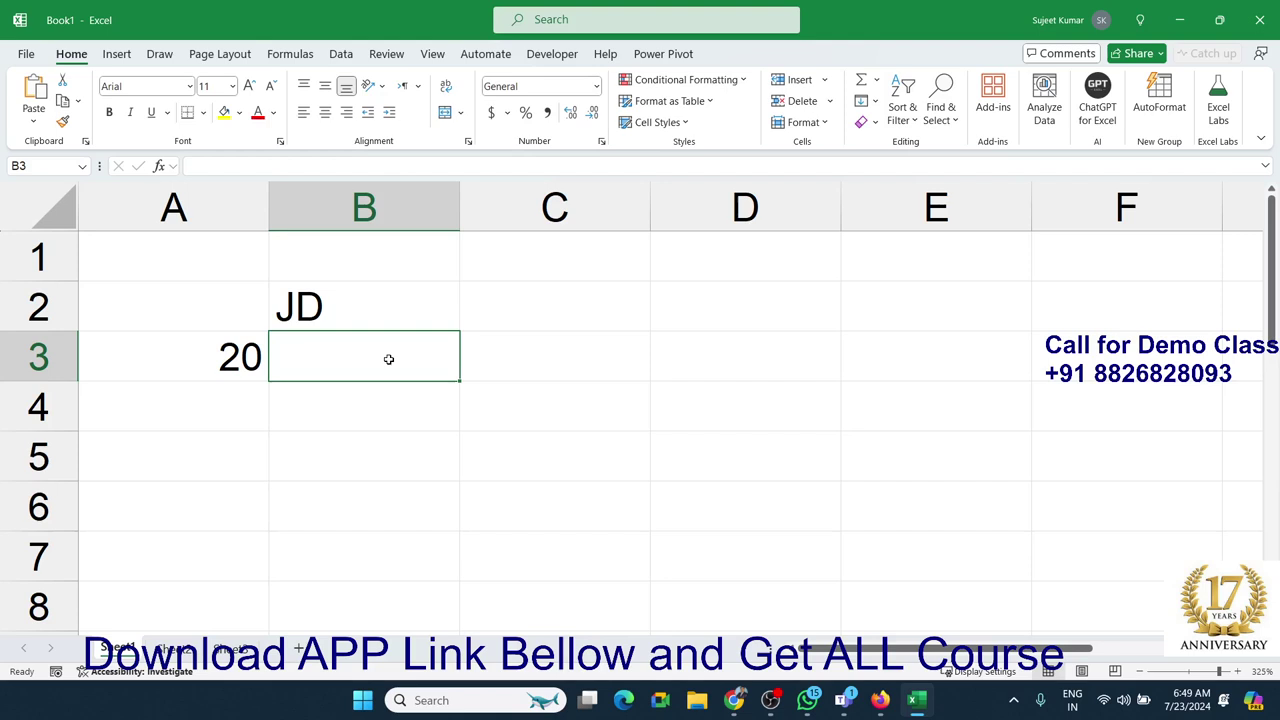
# Step: Enter the times 8:00 in B3 and 6:30 in C3
pyautogui.write('8:')
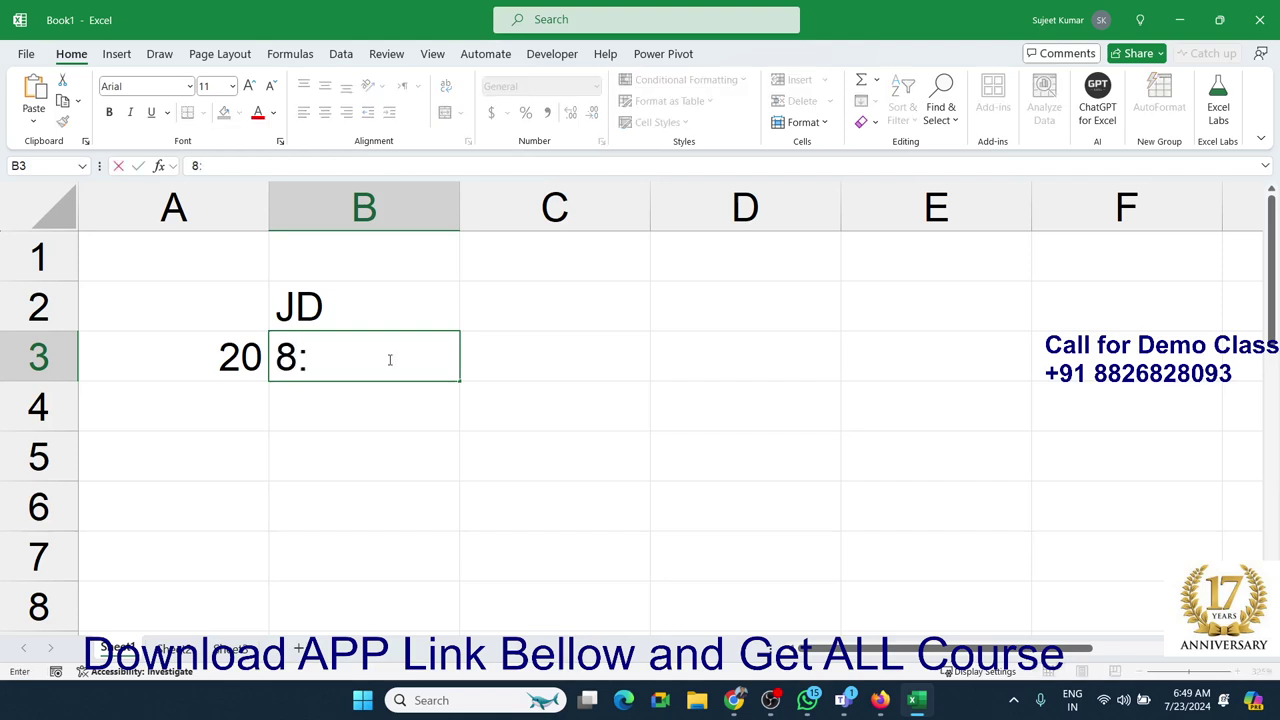
pyautogui.write('00')
pyautogui.press('Return')
pyautogui.press('Up')
pyautogui.press('Right')
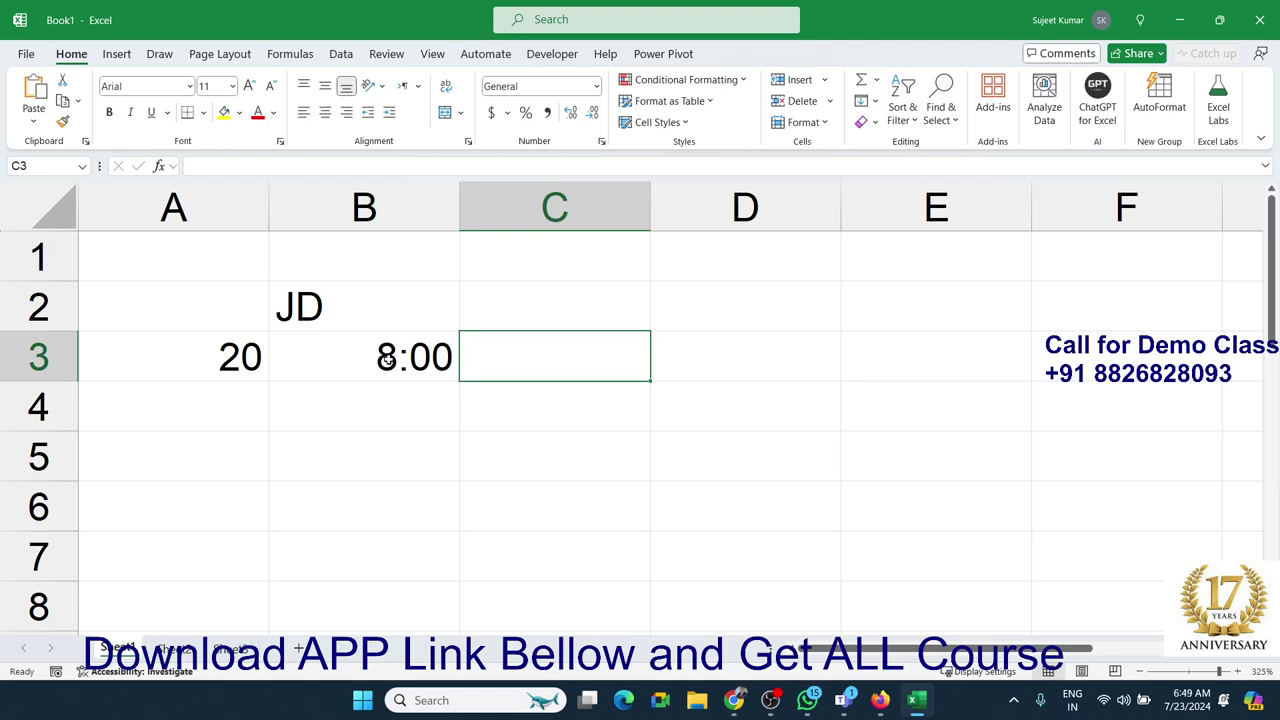
pyautogui.write('6')
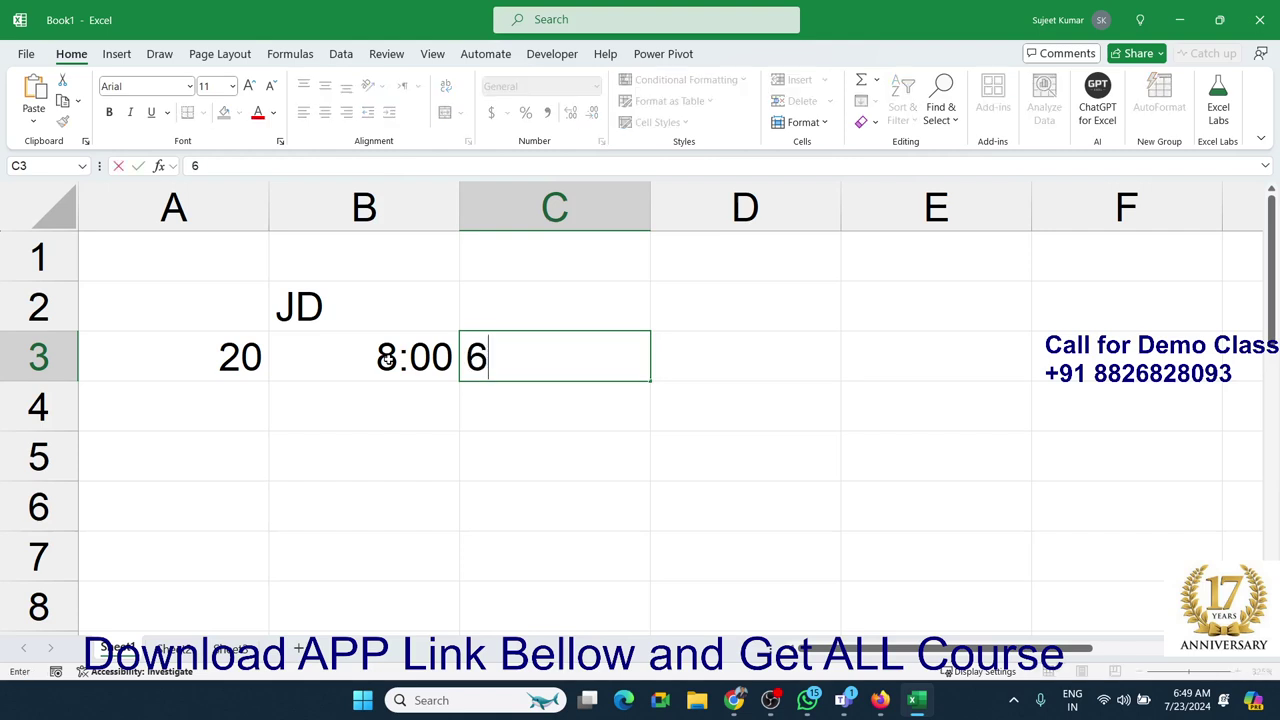
pyautogui.write(':30')
pyautogui.press('Return')
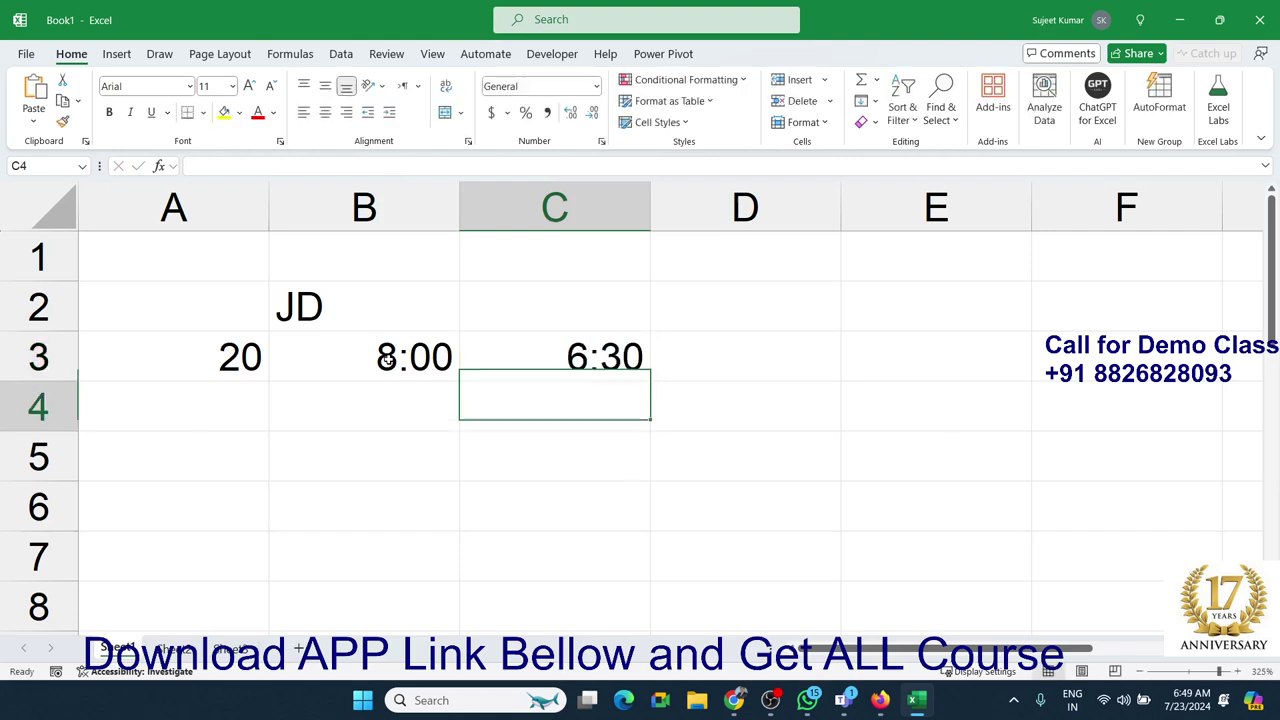
pyautogui.press('Up')
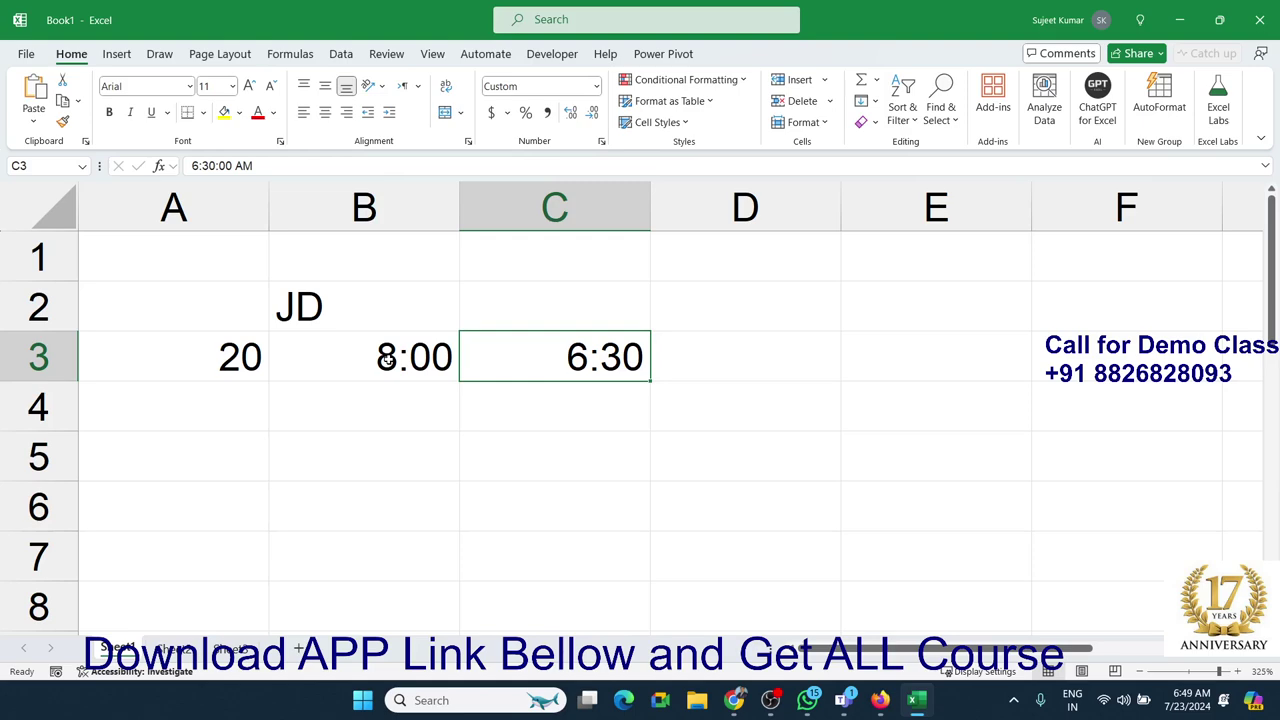
# Step: Enter the heading AHT in D1 and the value 90 in E1
pyautogui.press('Up')
pyautogui.press('Up')
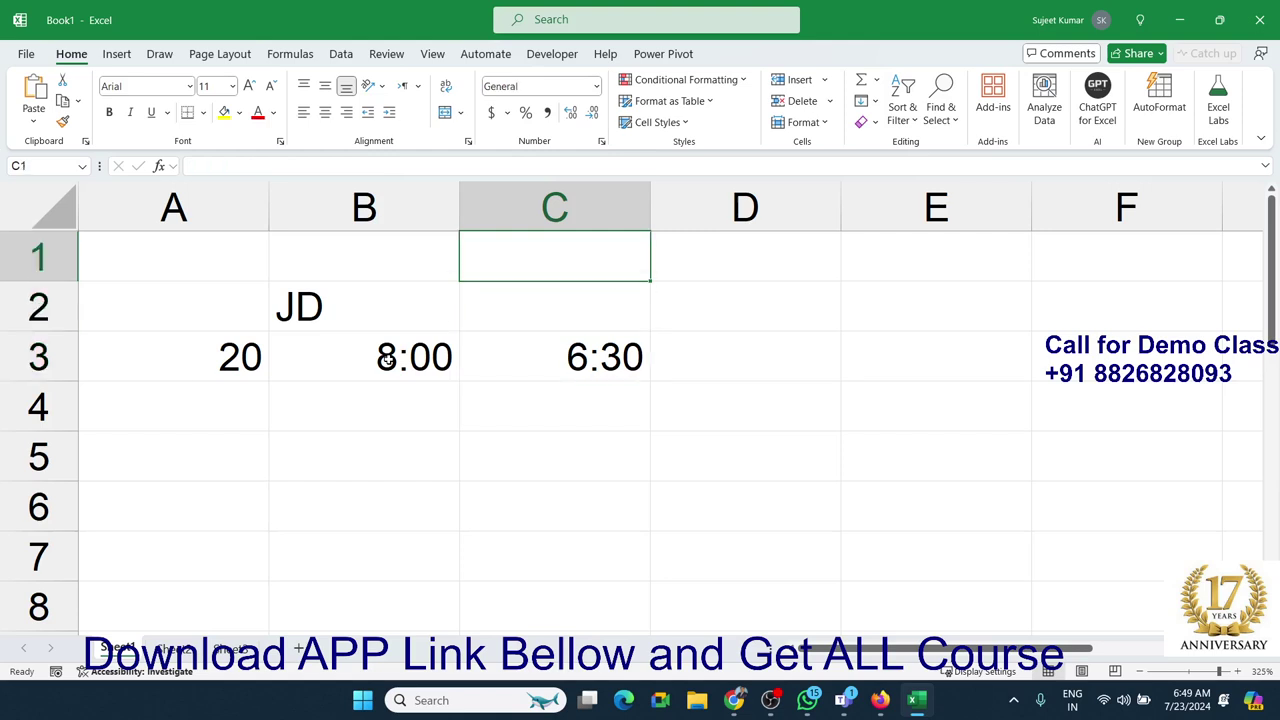
pyautogui.press('Right')
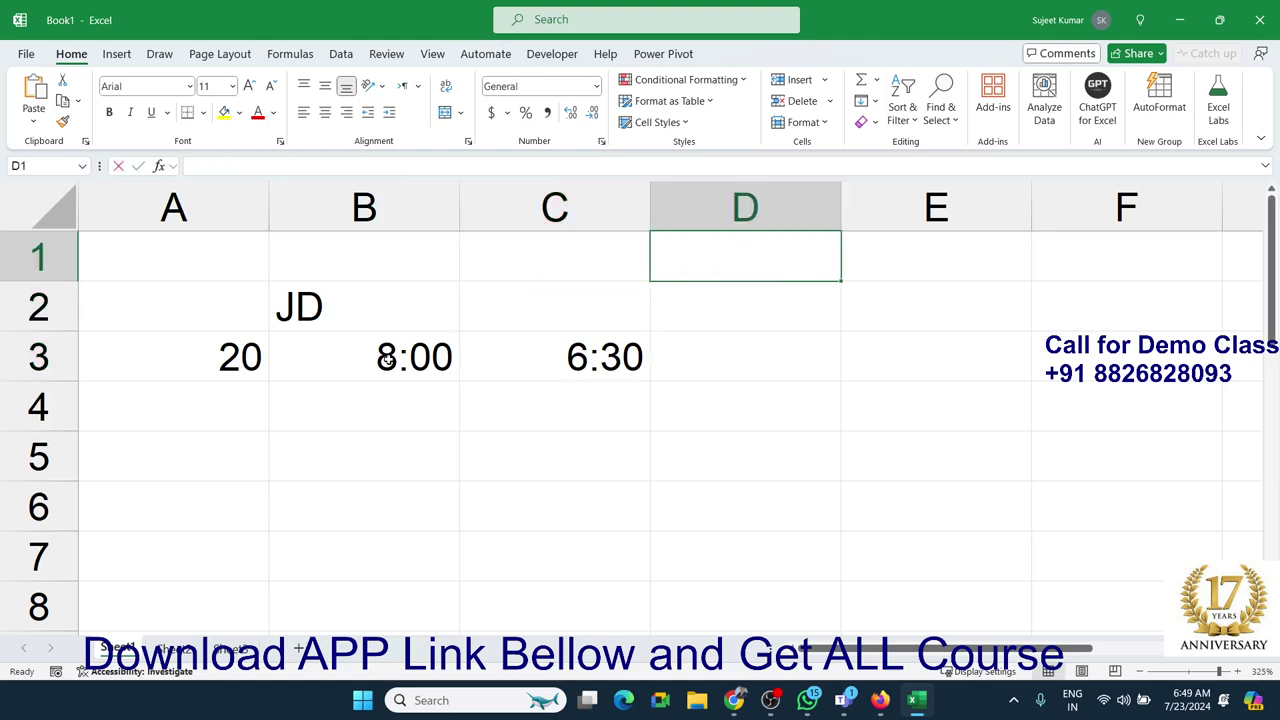
pyautogui.write('AHT')
pyautogui.press('Tab')
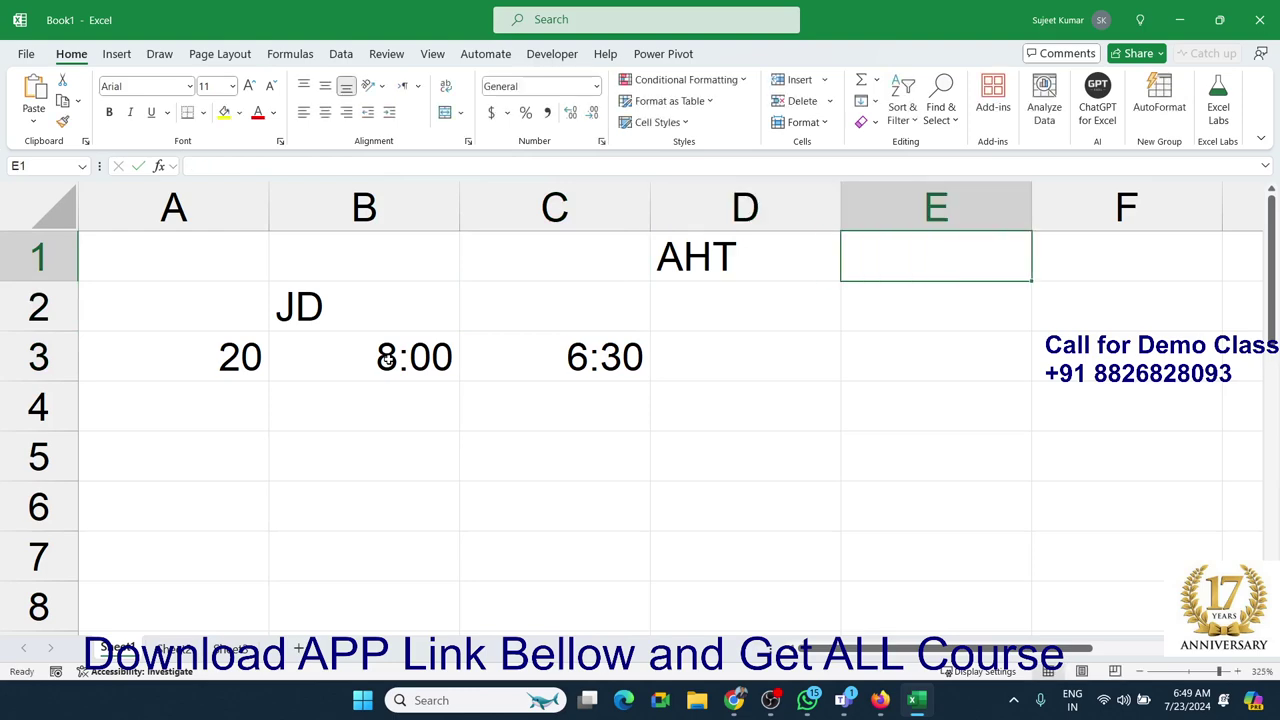
pyautogui.write('90')
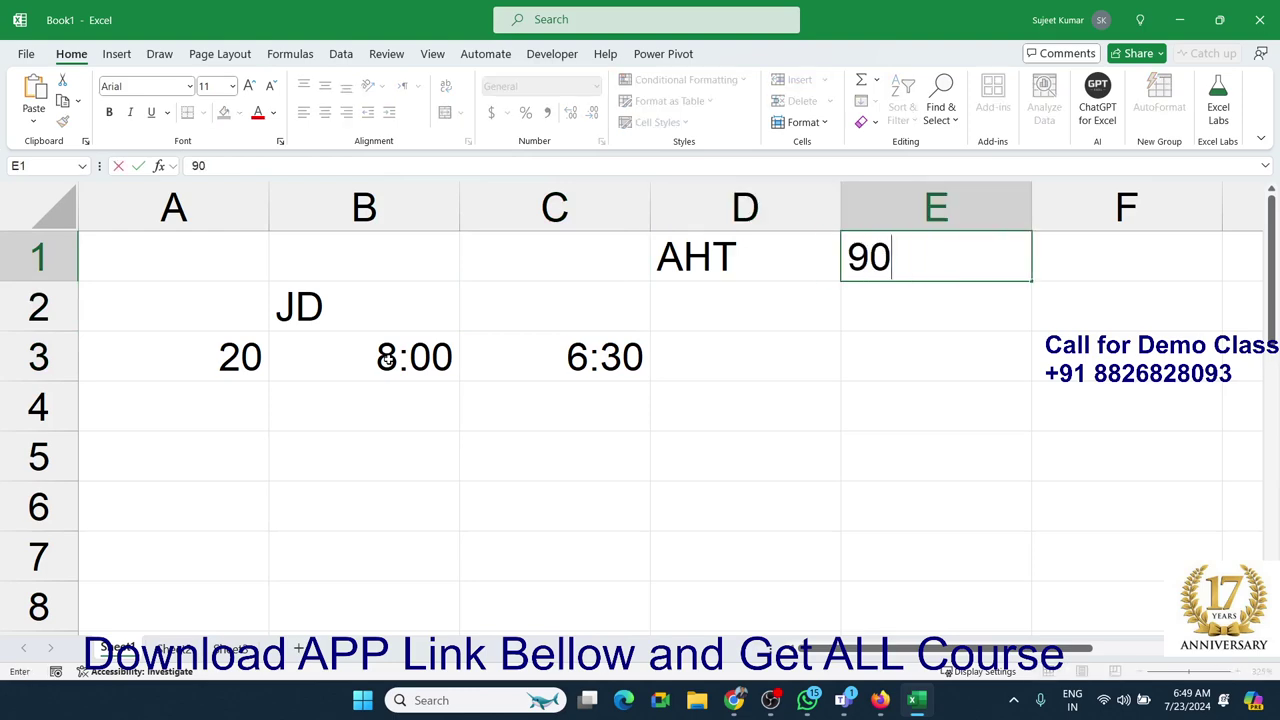
pyautogui.press('Return')
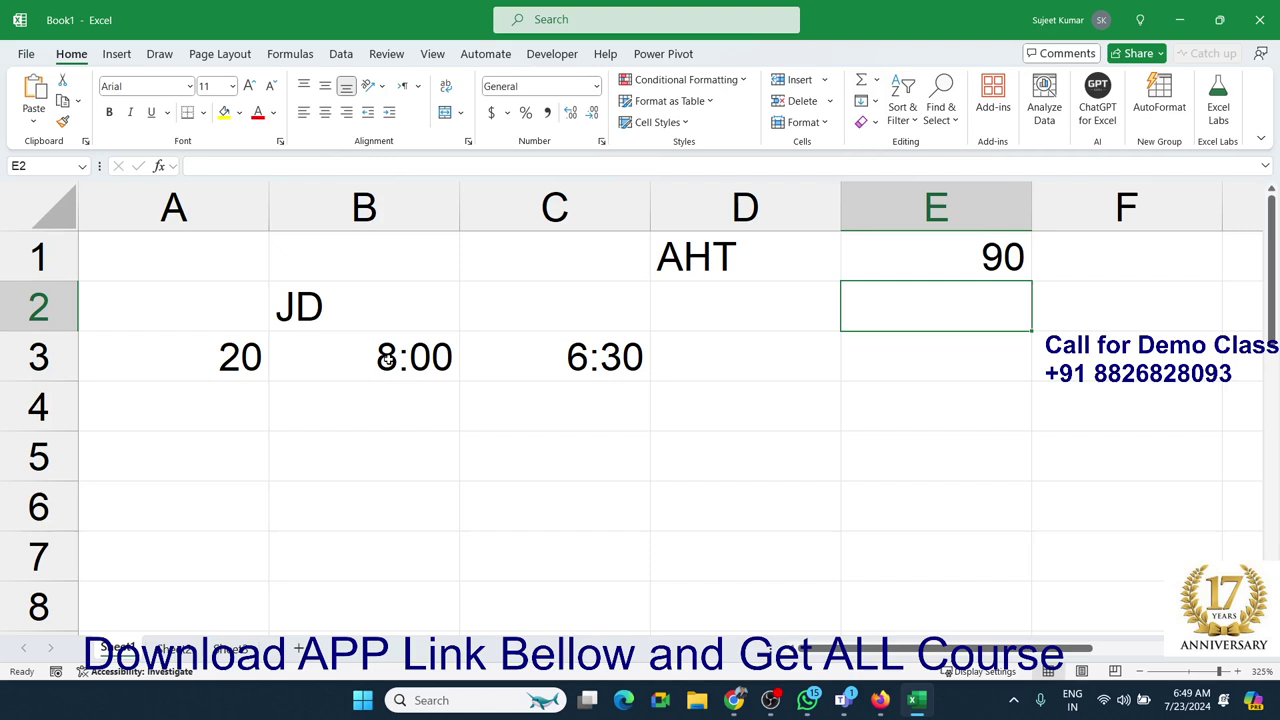
# Step: In D3, enter =TEXT(C3,"[s]") to convert 6:30 into 23400 seconds
pyautogui.press('Left')
pyautogui.press('Left')
pyautogui.press('Down')
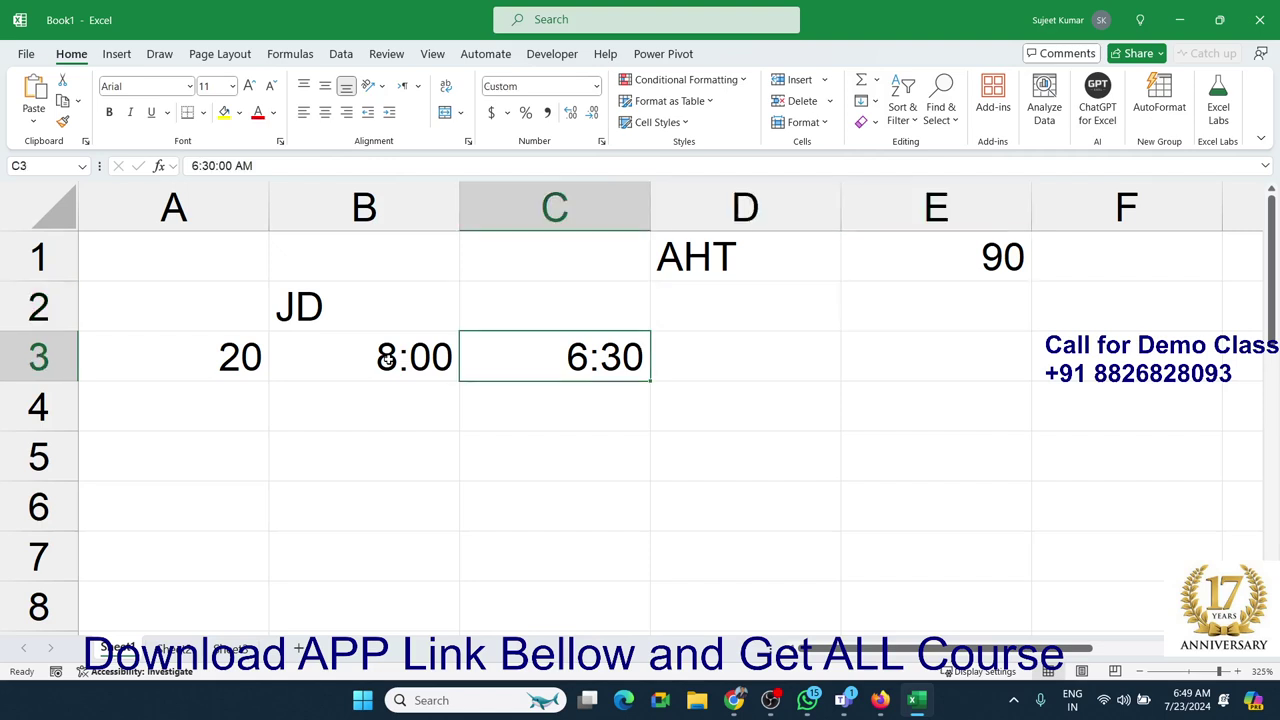
pyautogui.press('Right')
pyautogui.write('=')
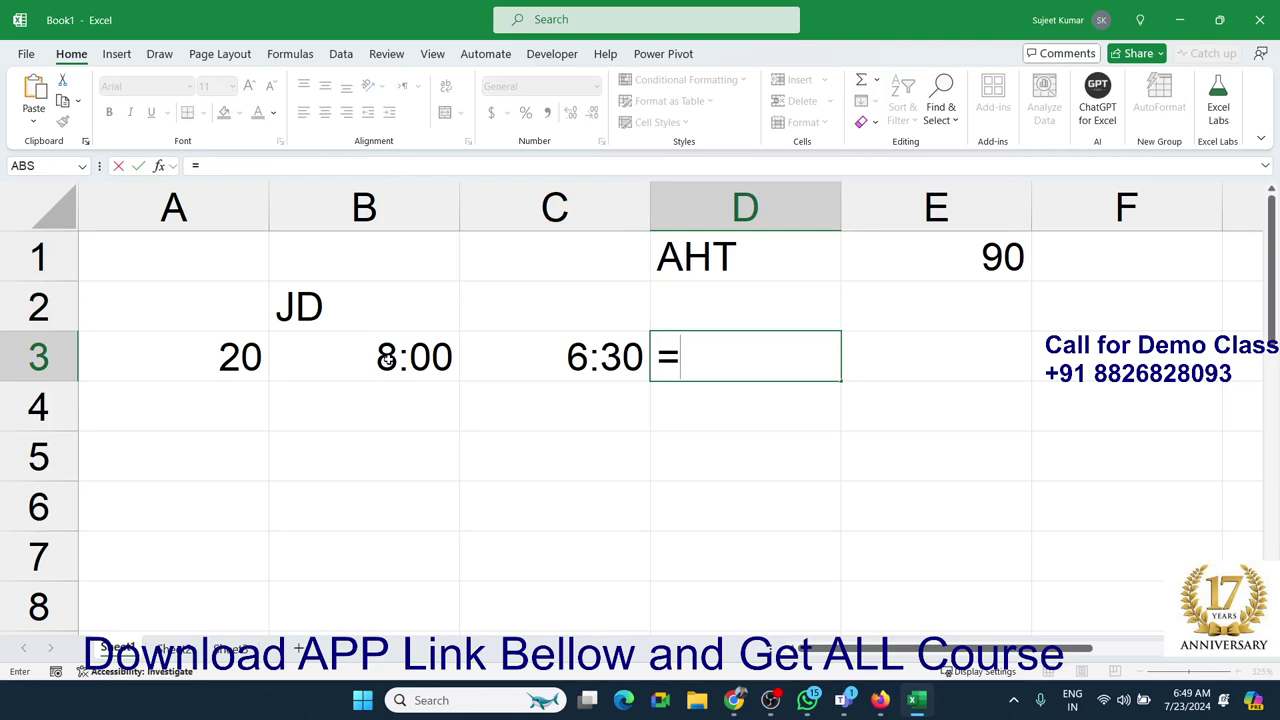
pyautogui.write('te')
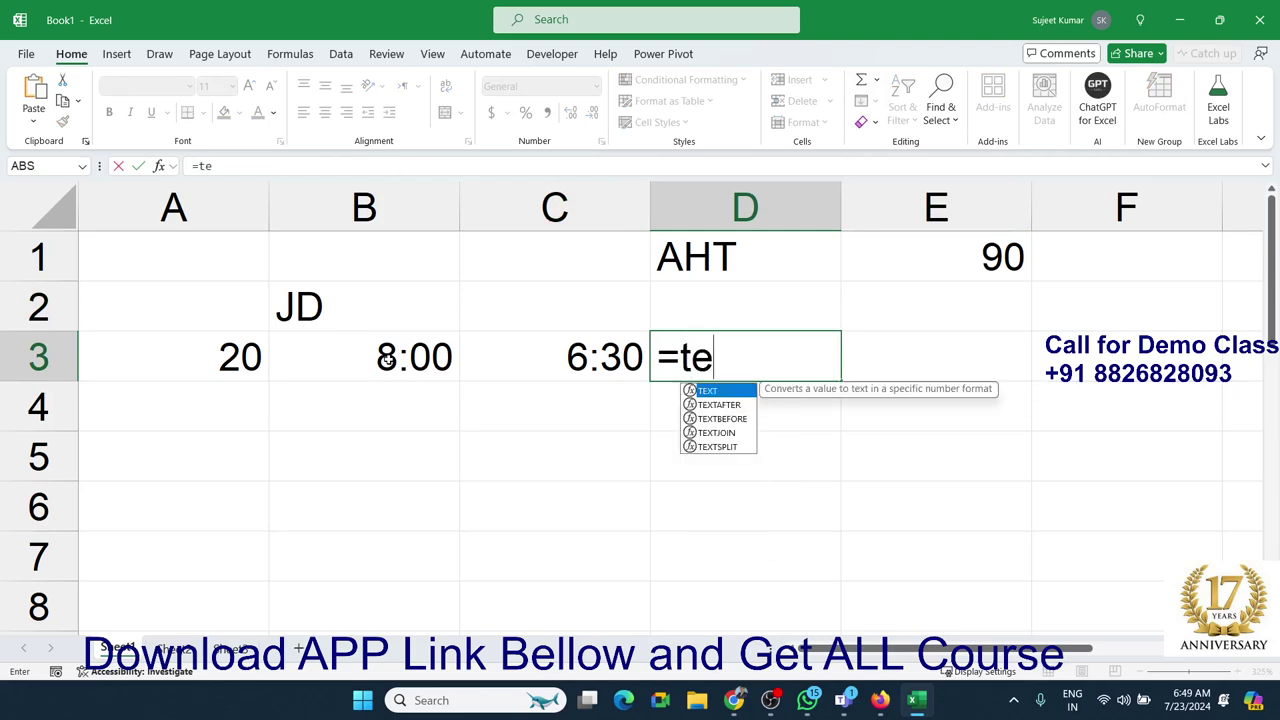
pyautogui.press('Tab')
pyautogui.press('Left')
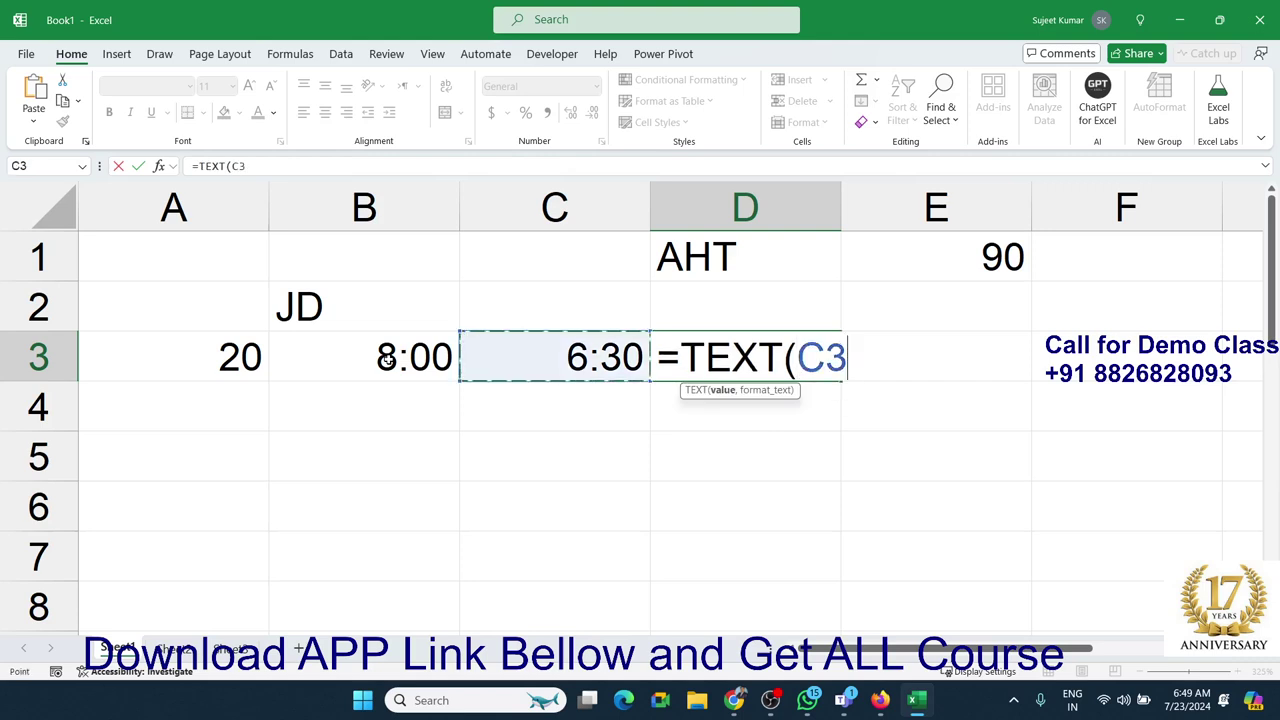
pyautogui.write(',"[')
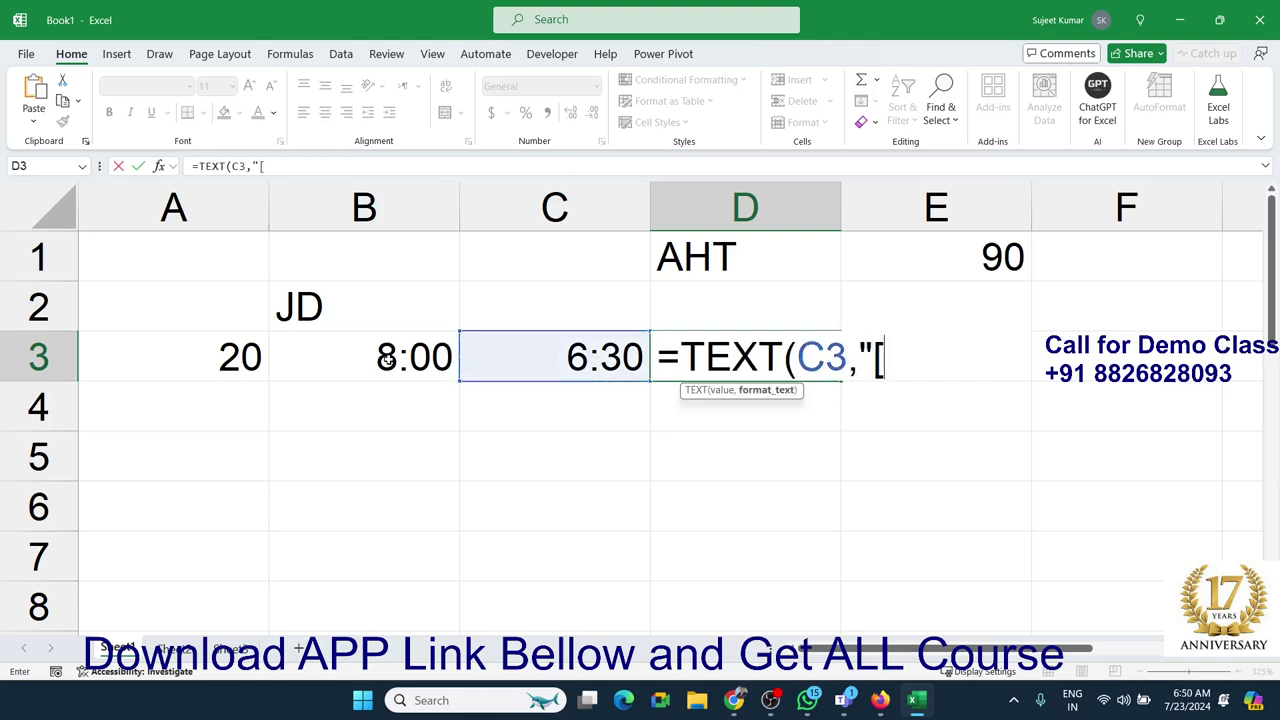
pyautogui.write('s]"')
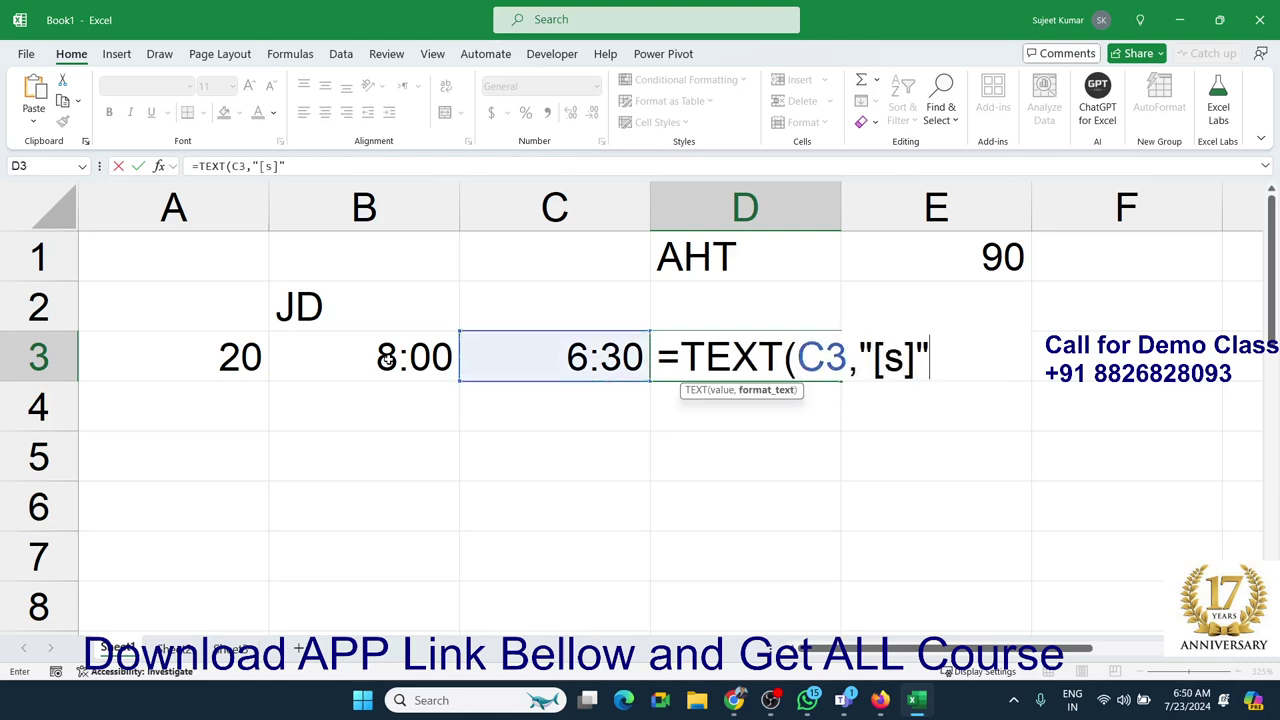
pyautogui.write(')')
pyautogui.press('Return')
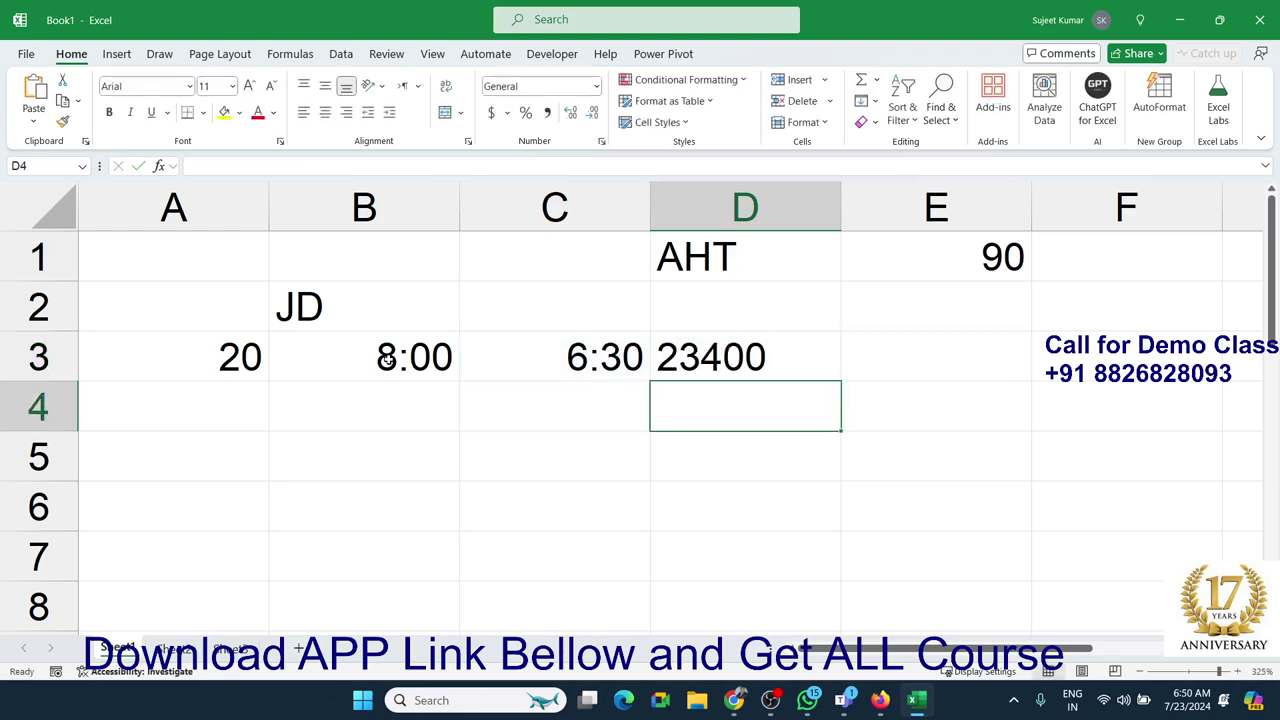
pyautogui.press('Up')
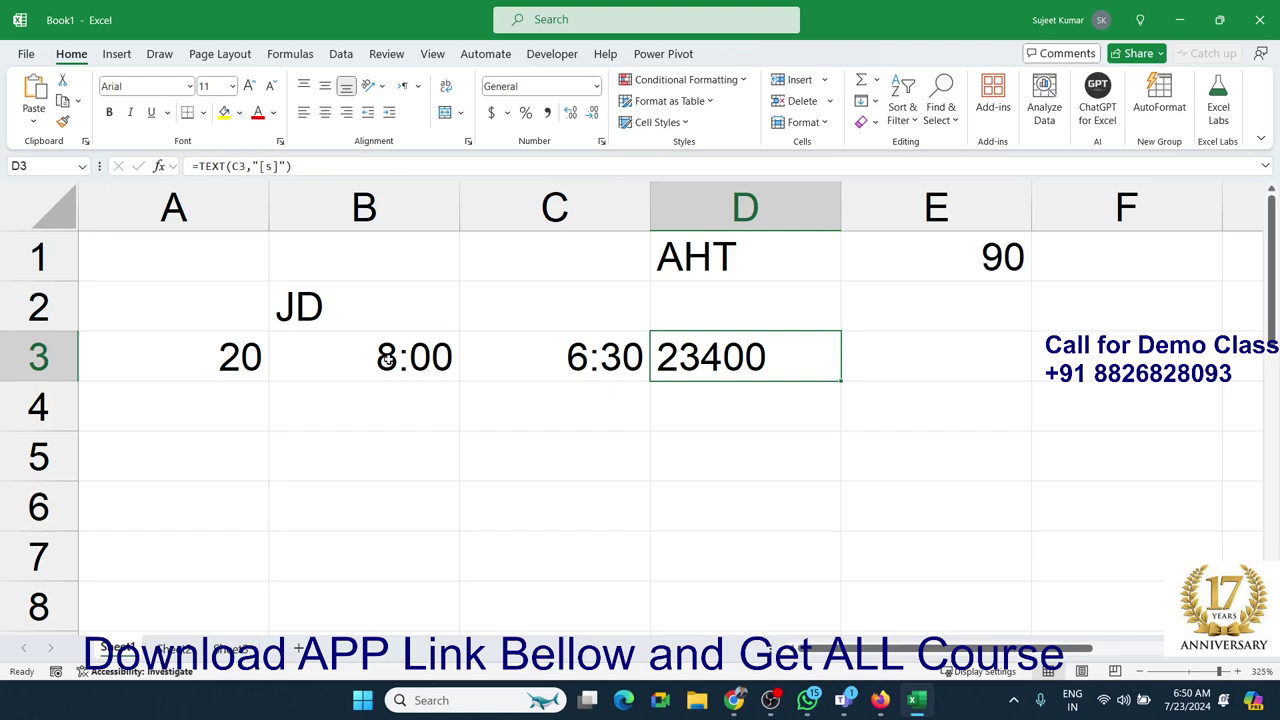
# Step: Enter =D3/90 in E3, giving 260
pyautogui.press('Right')
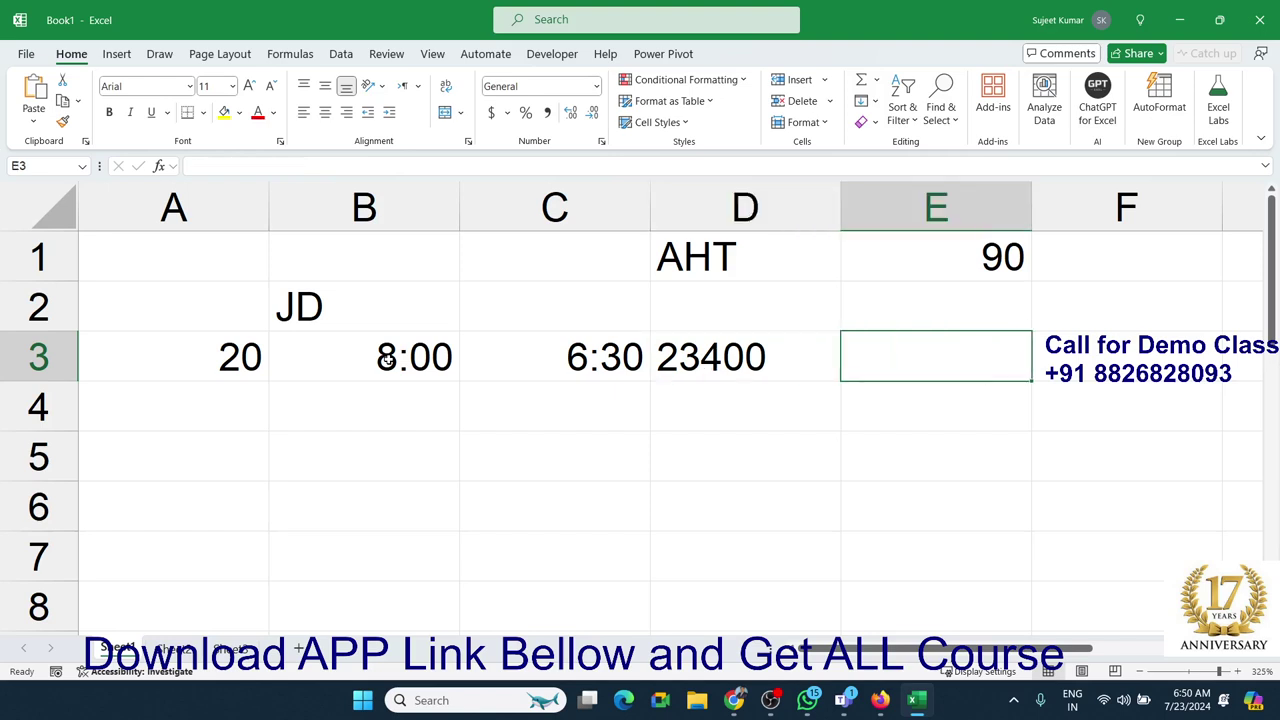
pyautogui.write('=')
pyautogui.press('Left')
pyautogui.write('/')
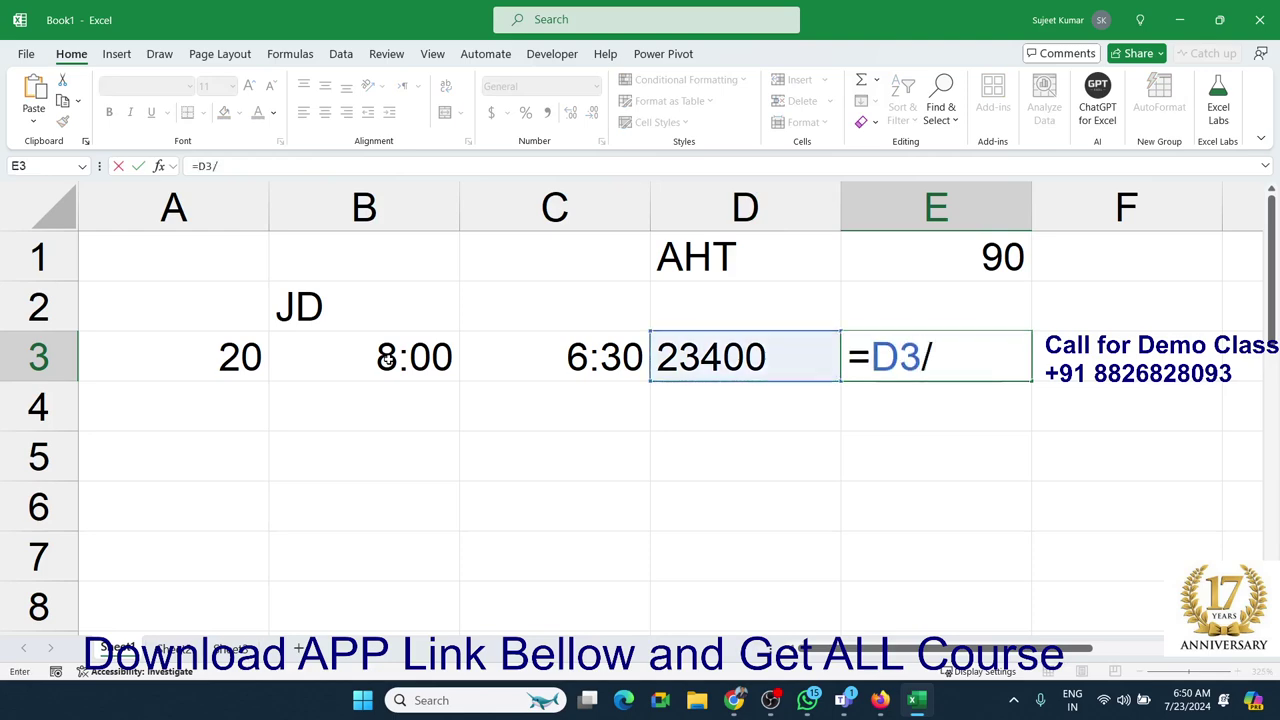
pyautogui.write('90')
pyautogui.press('Return')
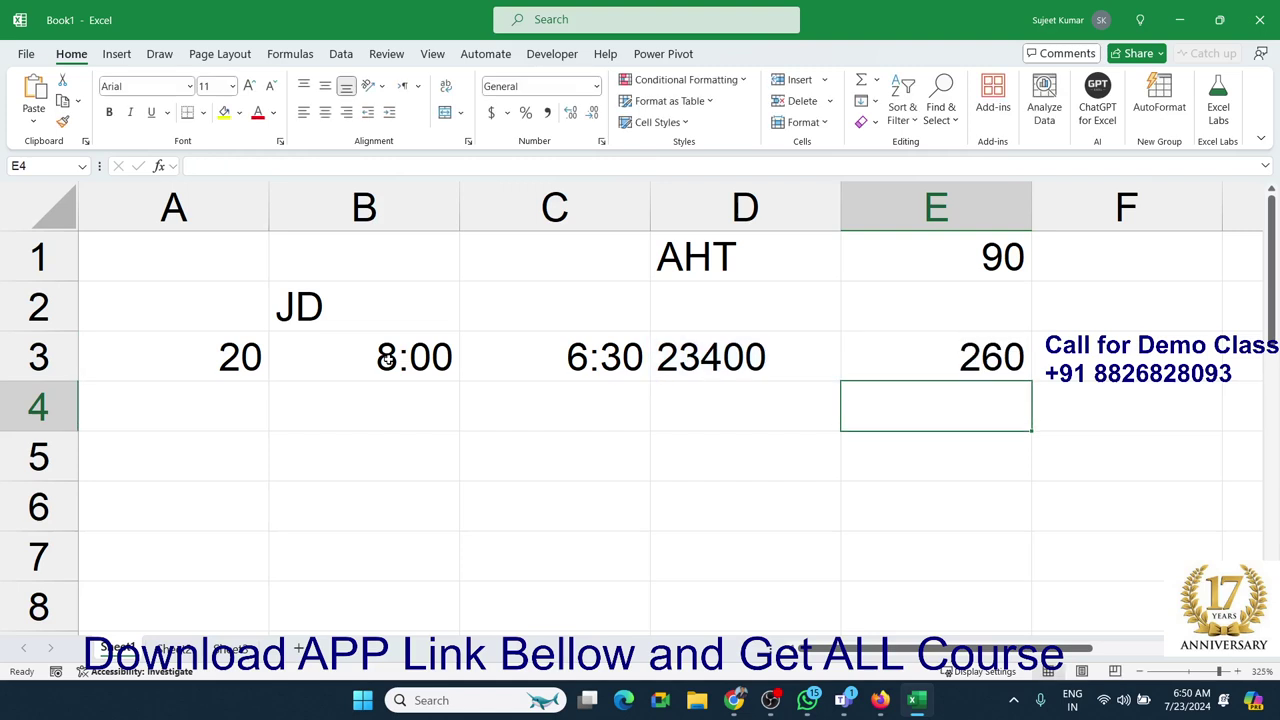
pyautogui.press('Up')
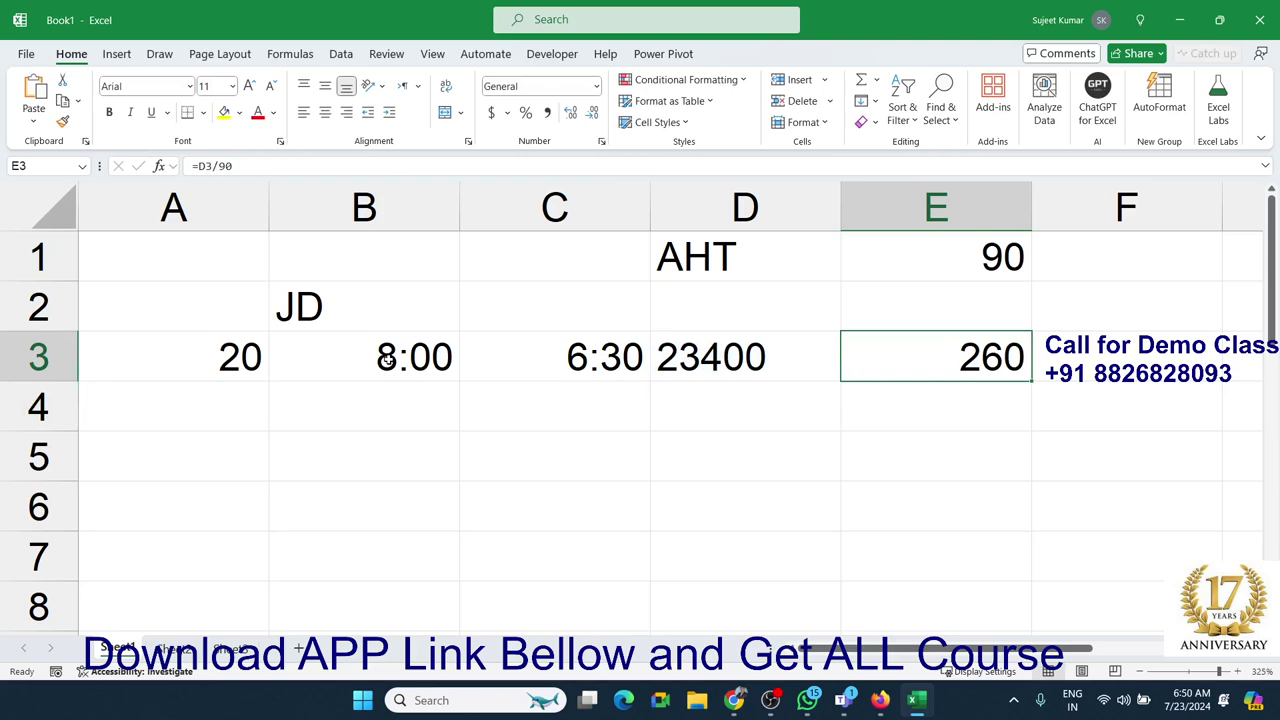
# Step: Enter =E3*20 in F3, giving 5200
pyautogui.press('Right')
pyautogui.write('=')
pyautogui.press('Left')
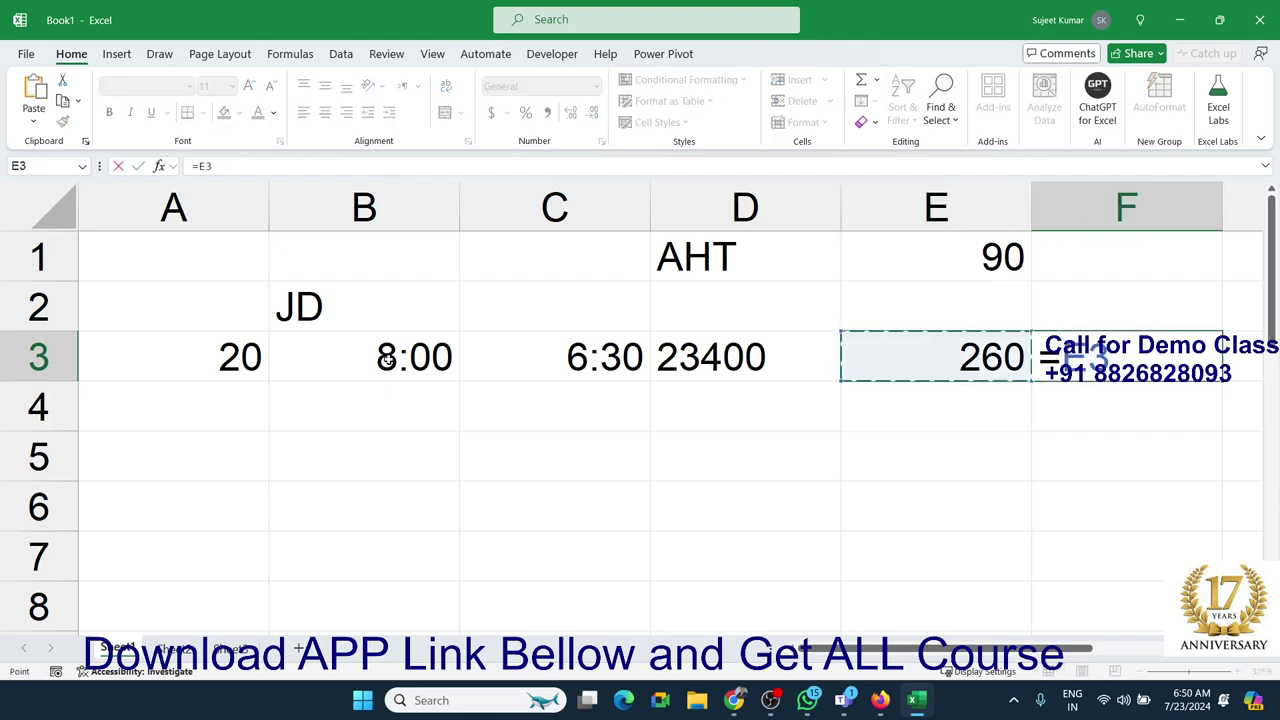
pyautogui.write('*20')
pyautogui.press('Return')
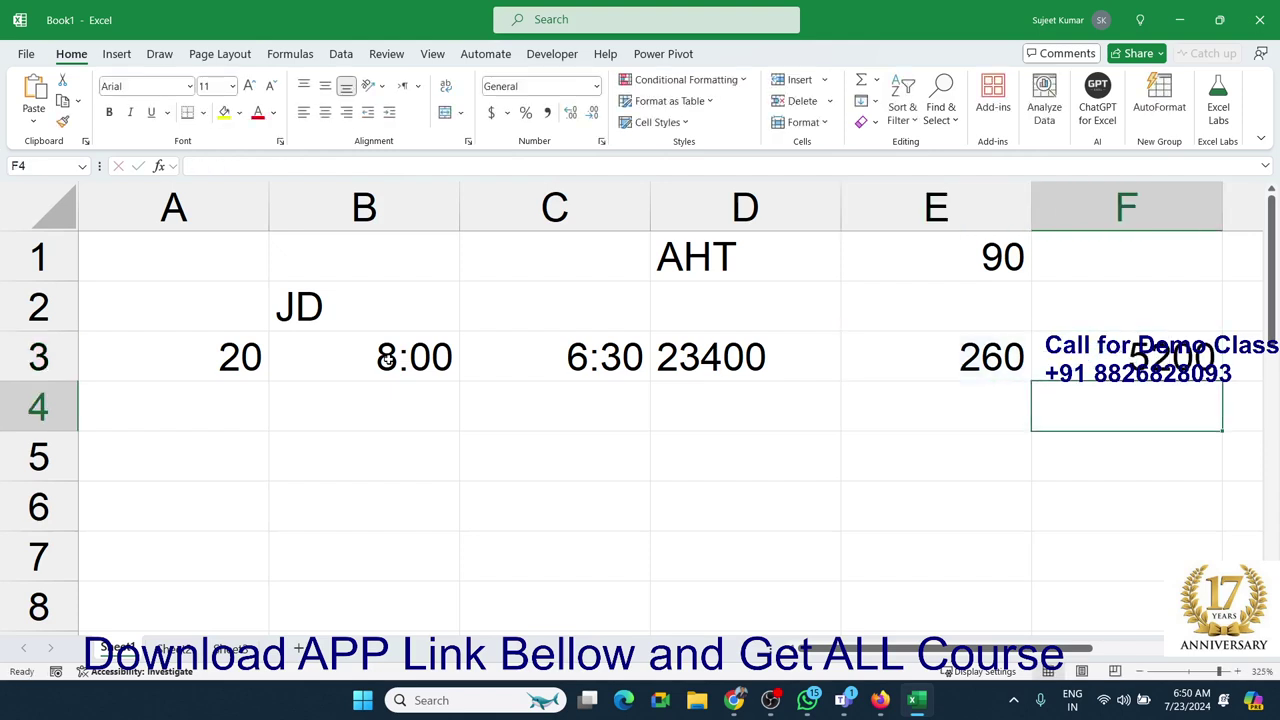
pyautogui.press('Up')
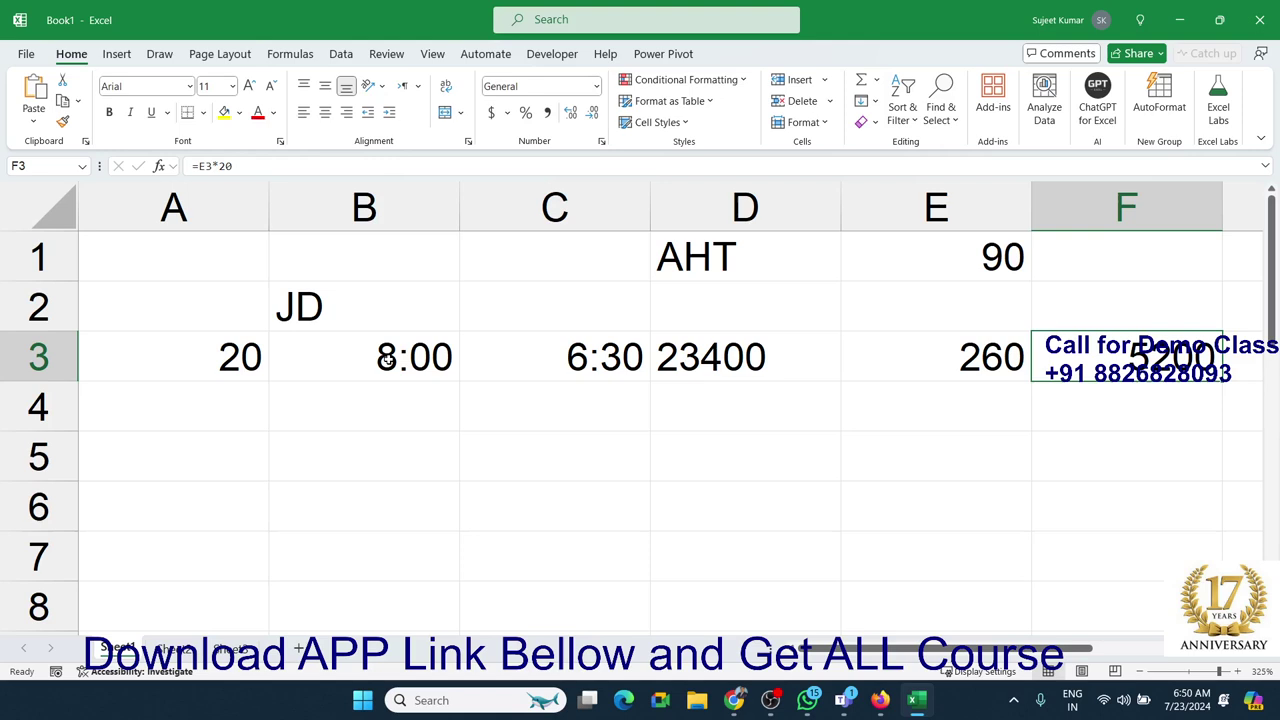
# Step: Enter 3600 in cell A4
pyautogui.press('Down')
pyautogui.press('Down')
pyautogui.press('Left')
pyautogui.press('Home')
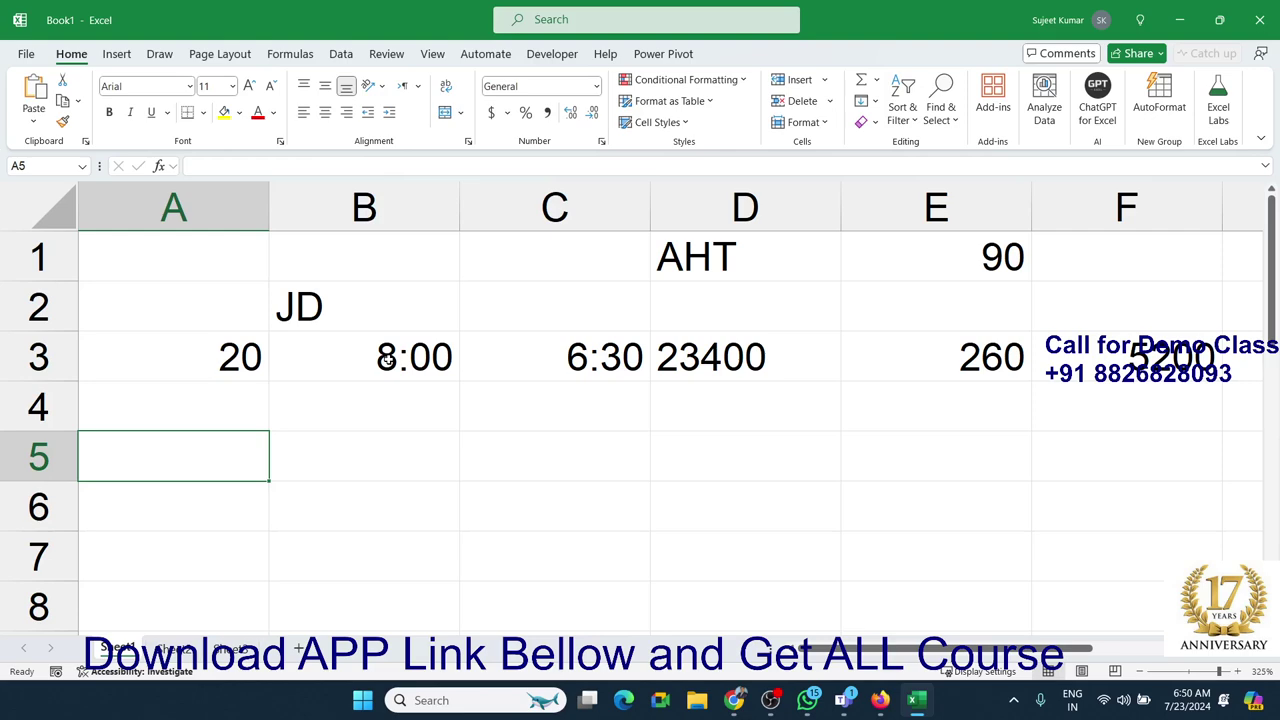
pyautogui.press('Up')
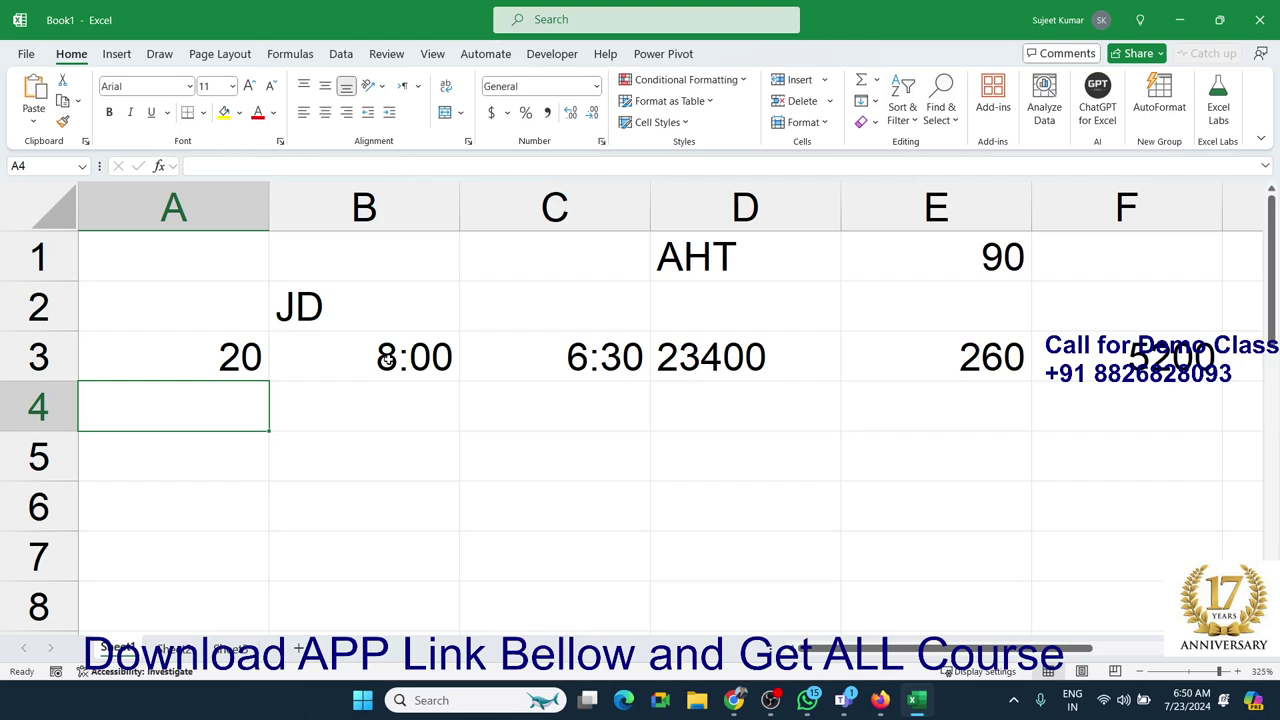
pyautogui.write('3600')
pyautogui.press('Tab')
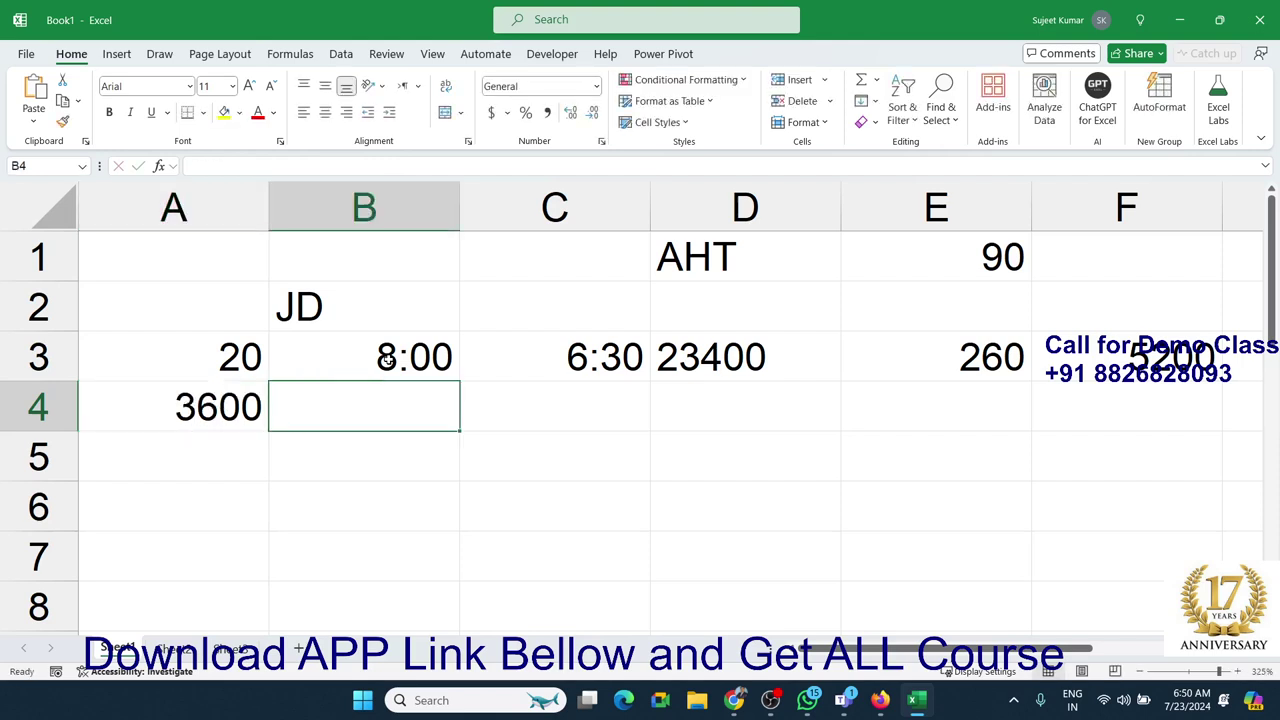
# Step: Enter =F3-A4 in B4 using arrow-key references, returning 1600
pyautogui.write('=')
pyautogui.press('Right')
pyautogui.press('Right')
pyautogui.press('Right')
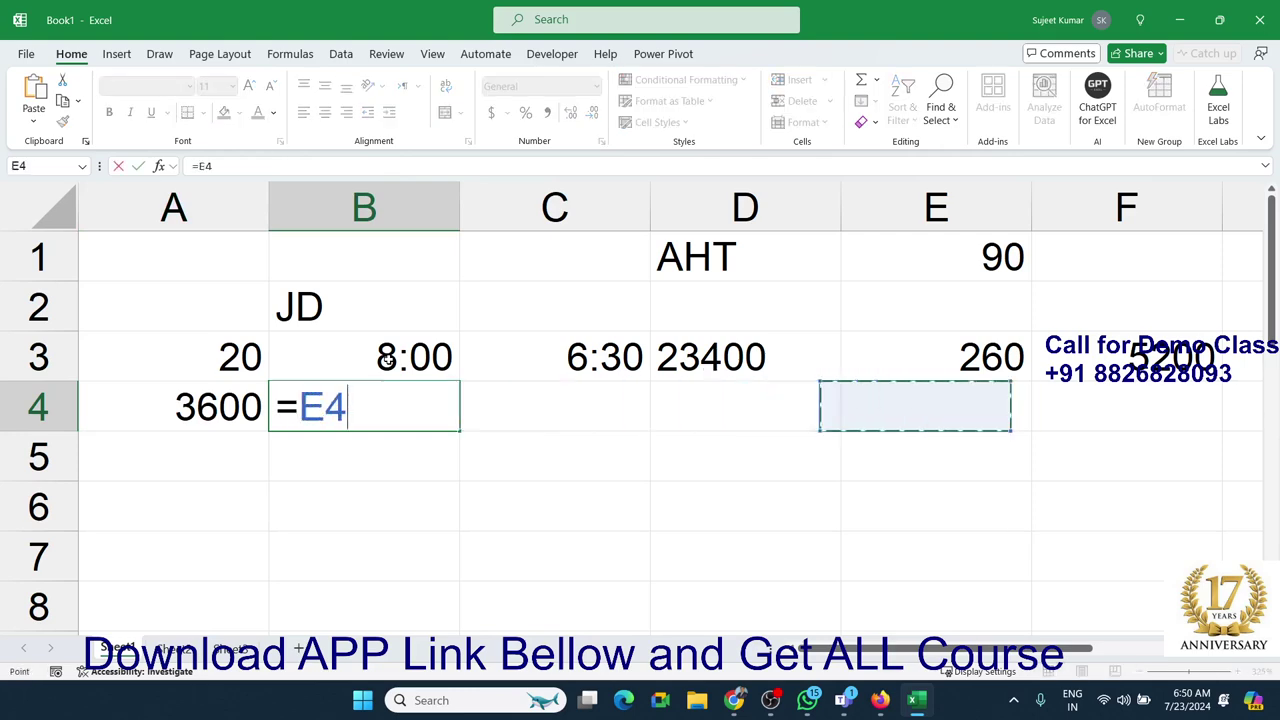
pyautogui.press('Right')
pyautogui.press('Up')
pyautogui.write('-')
pyautogui.press('Left')
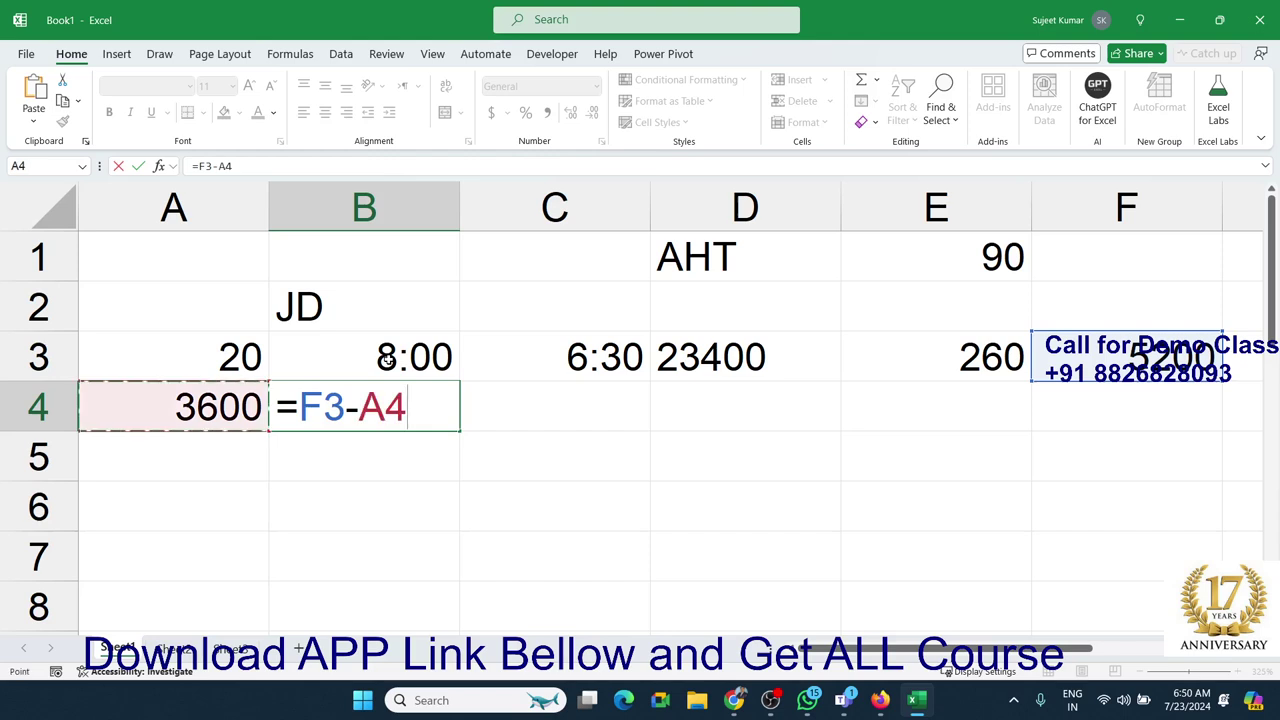
pyautogui.press('Return')
pyautogui.press('Up')
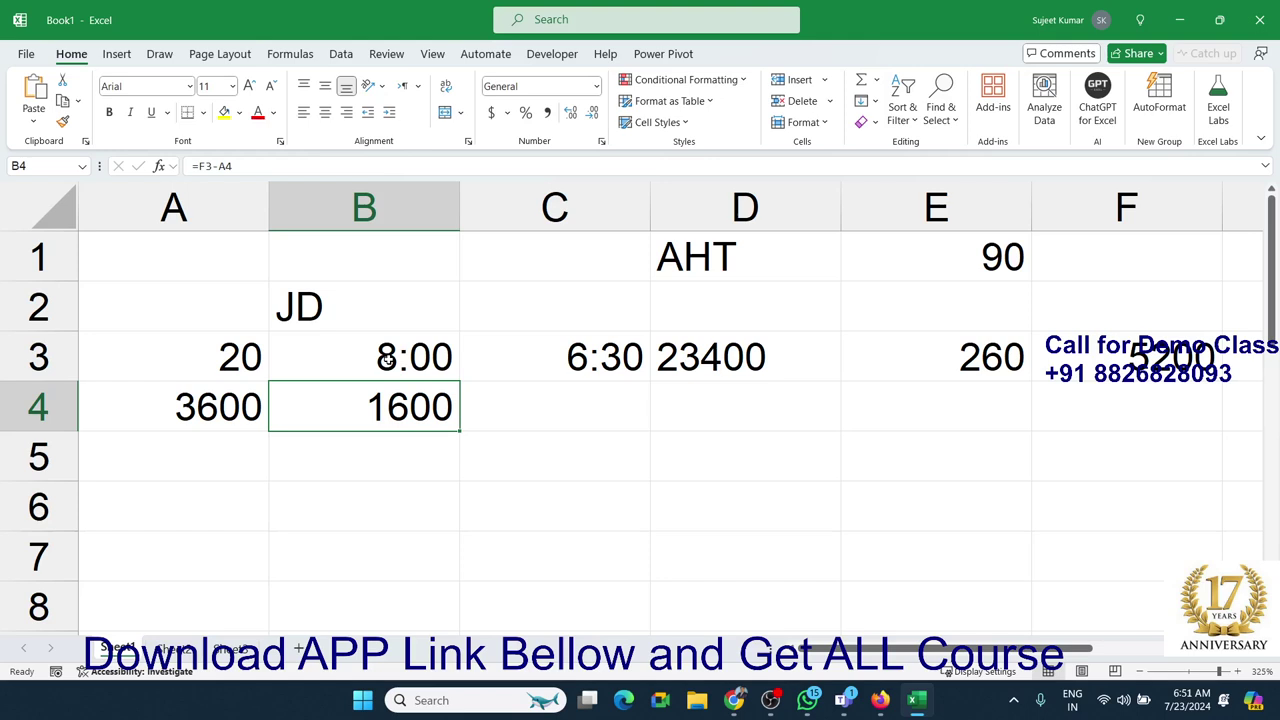
pyautogui.press('Down')
pyautogui.press('Left')
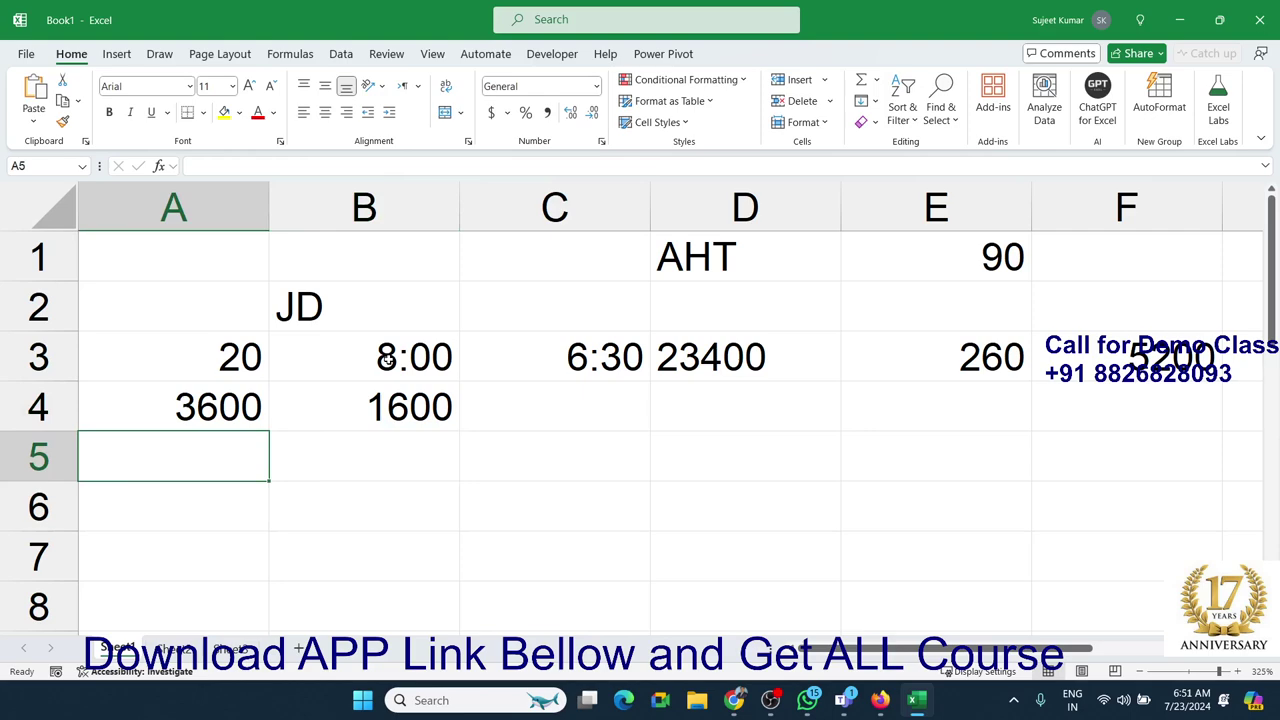
# Step: Enter 7500 in A5 and =A5-B4 in B5, giving 5900
pyautogui.write('7500')
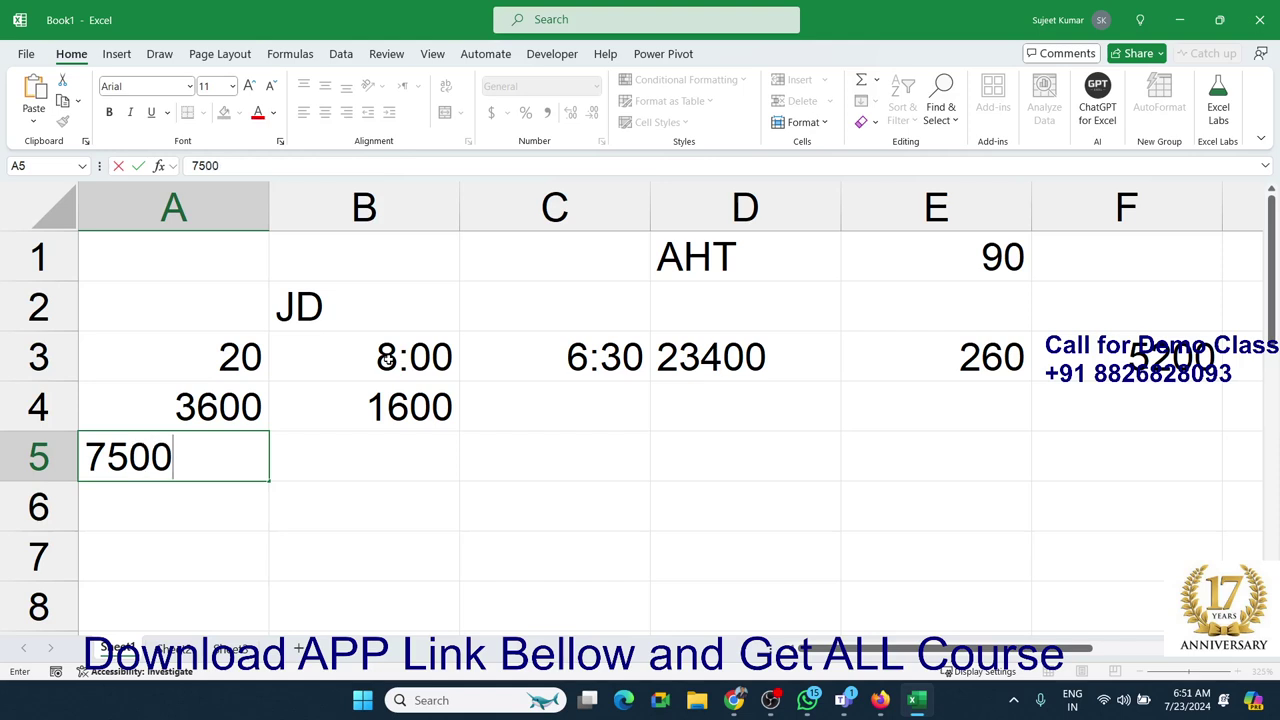
pyautogui.press('Right')
pyautogui.write('=')
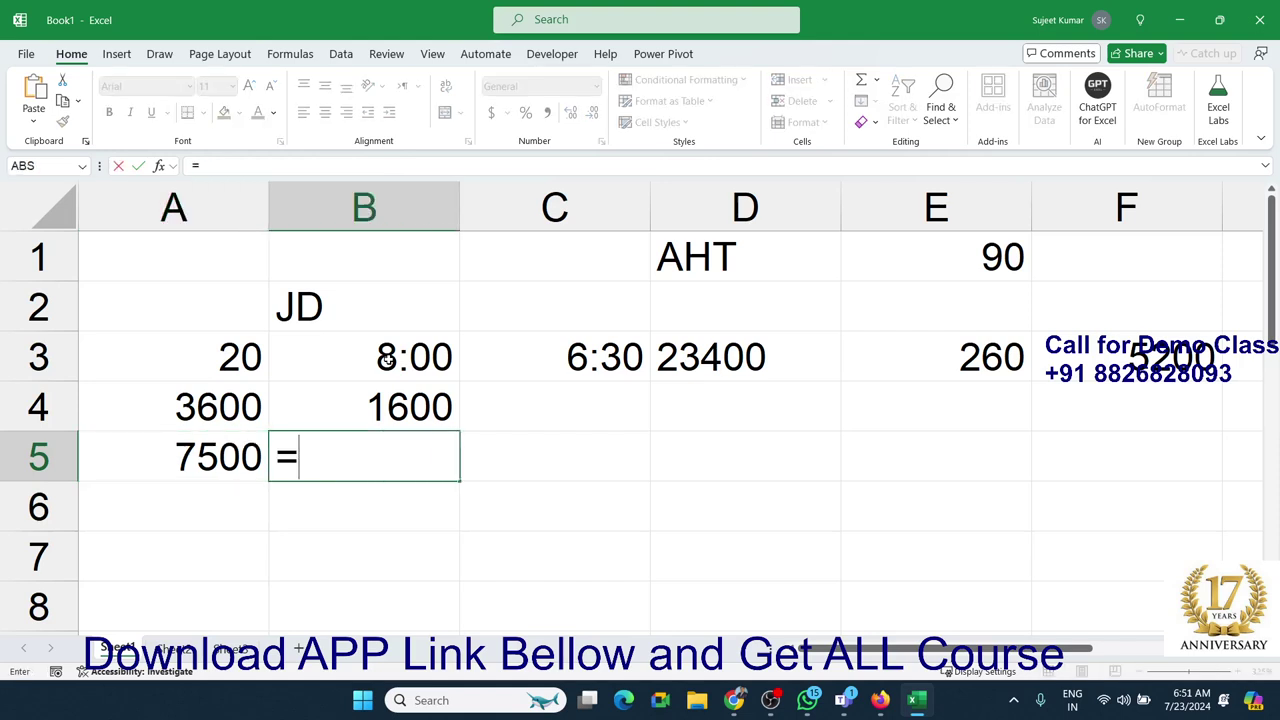
pyautogui.press('Left')
pyautogui.write('-')
pyautogui.press('Up')
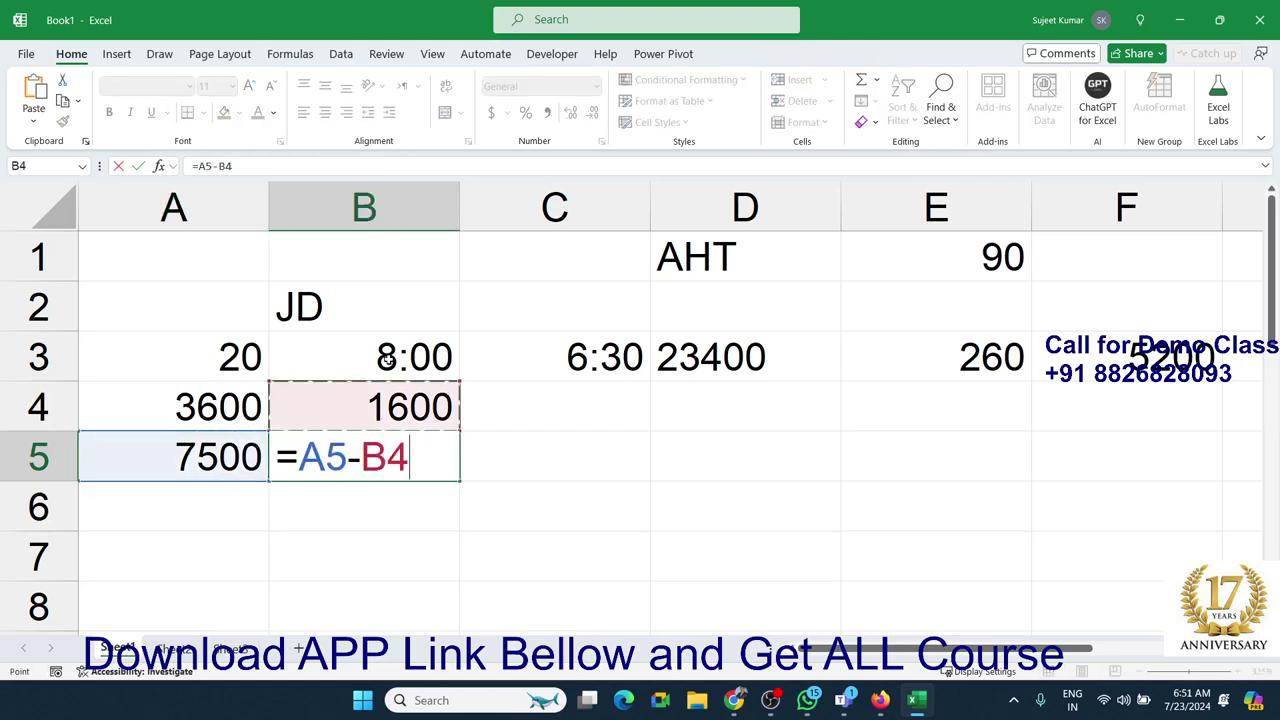
pyautogui.press('Return')
pyautogui.press('Up')
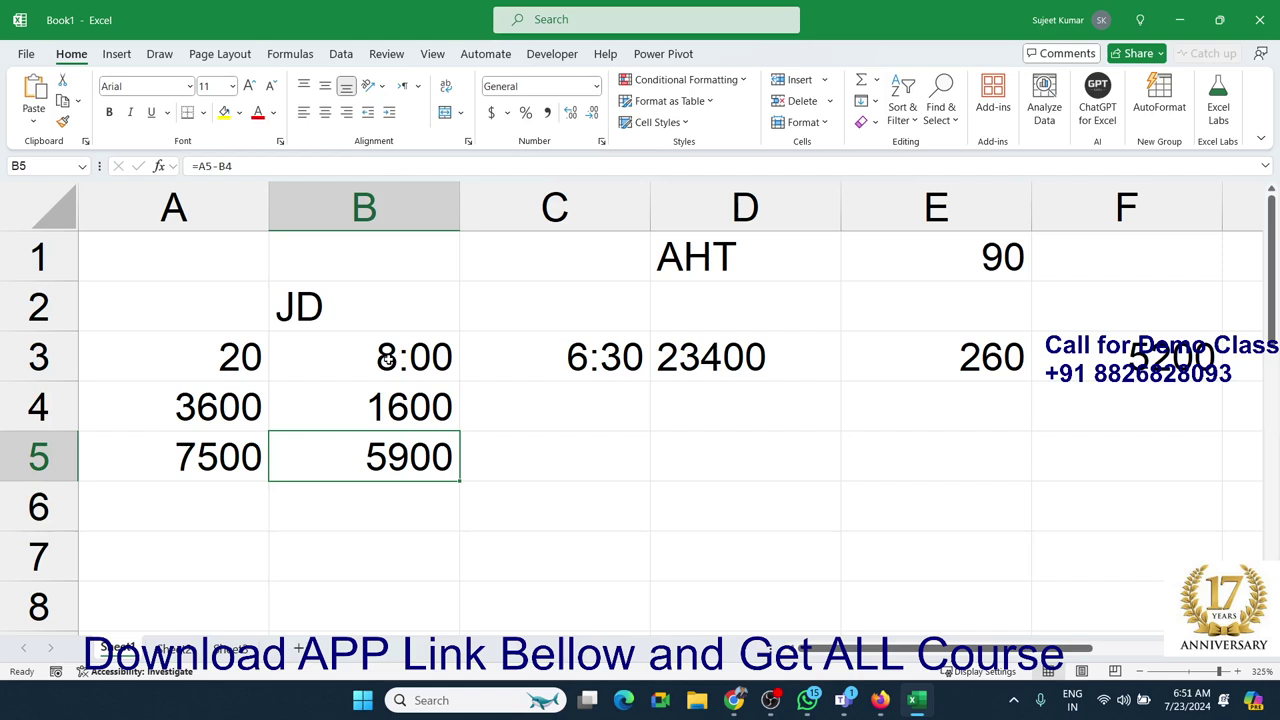
# Step: Enter =B5/E3 in C5, giving 22.69231
pyautogui.press('Right')
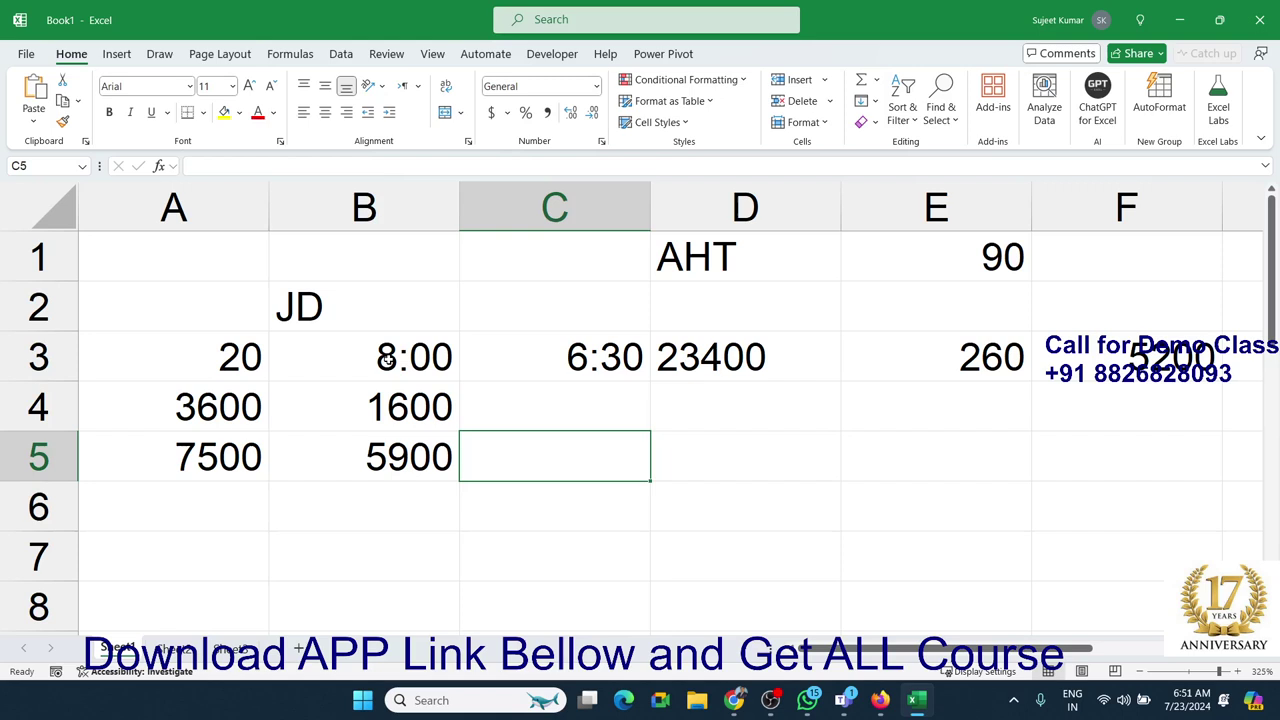
pyautogui.write('=')
pyautogui.press('Left')
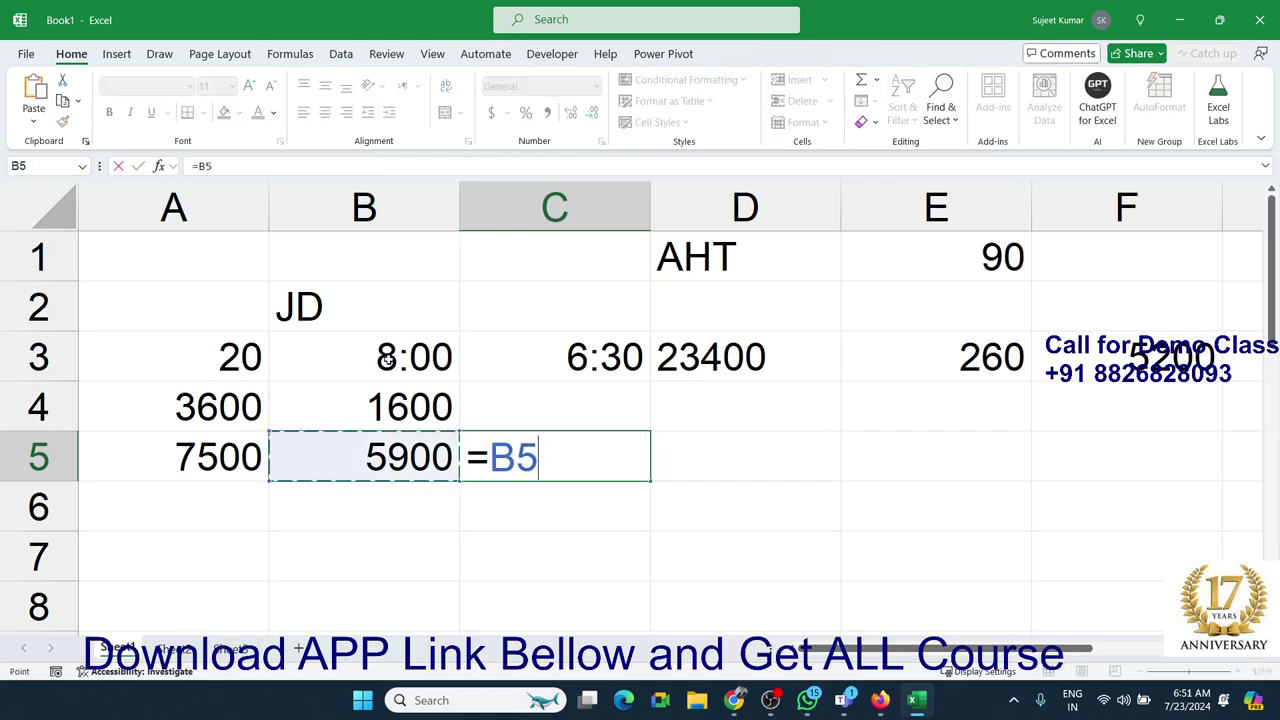
pyautogui.write('/')
pyautogui.press('Up')
pyautogui.press('Up')
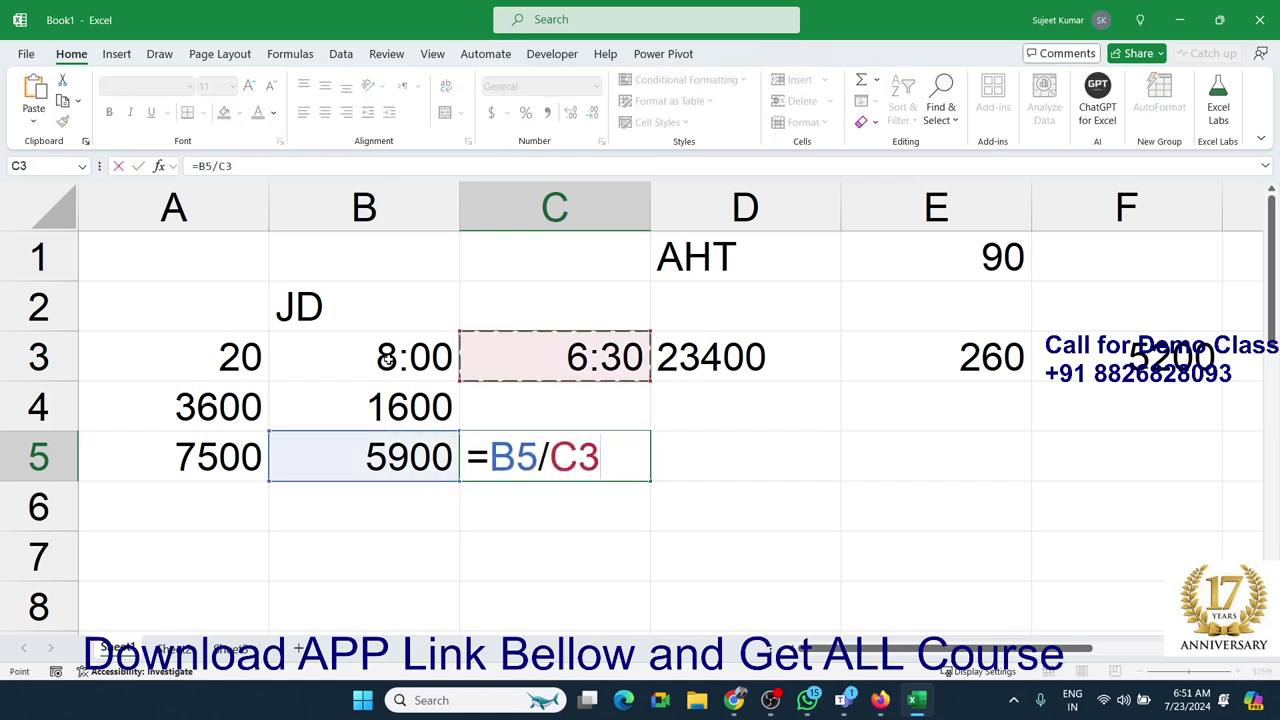
pyautogui.press('Right')
pyautogui.press('Right')
pyautogui.press('Right')
pyautogui.press('Left')
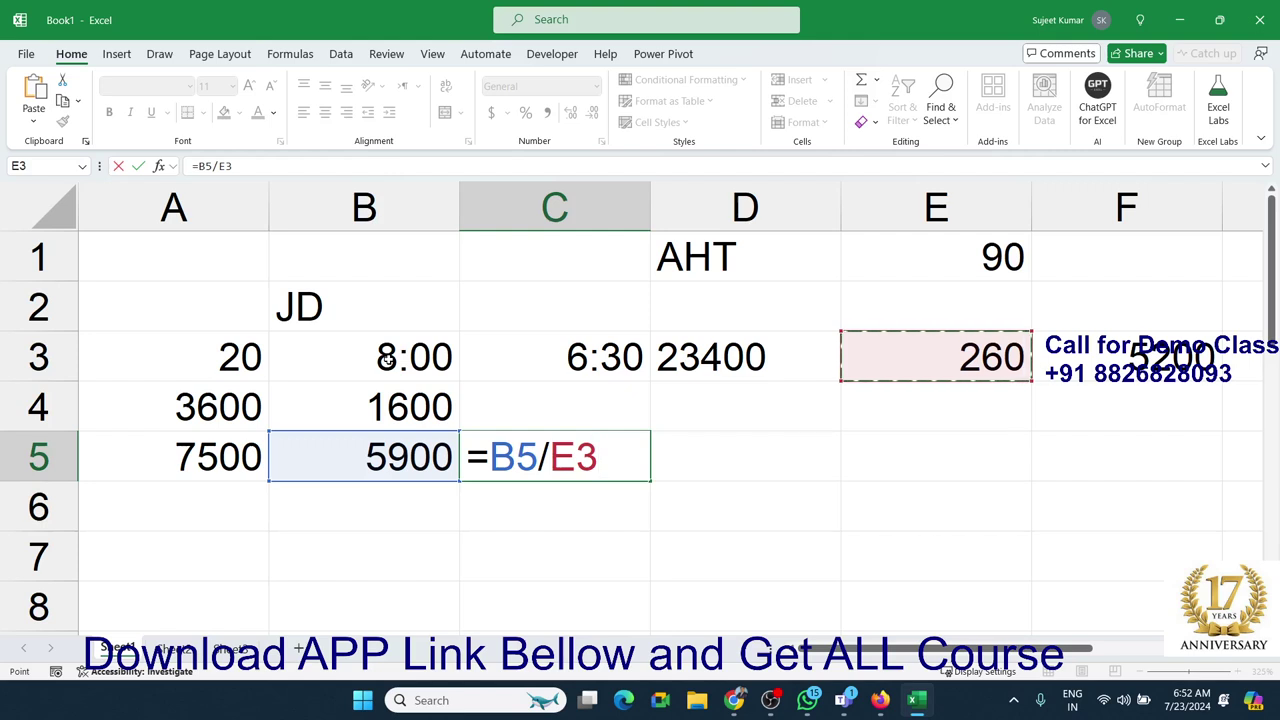
pyautogui.press('Return')
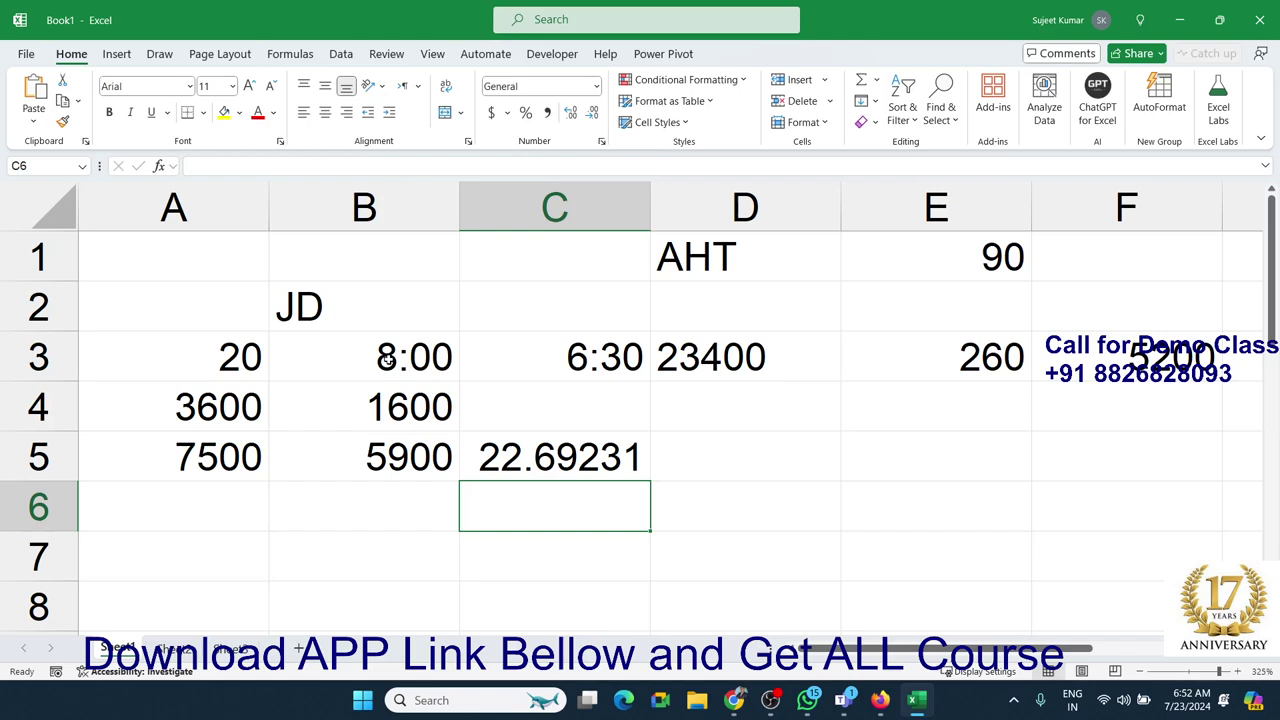
# Step: Enter 5 in C6 and 27 in D6
pyautogui.write('5')
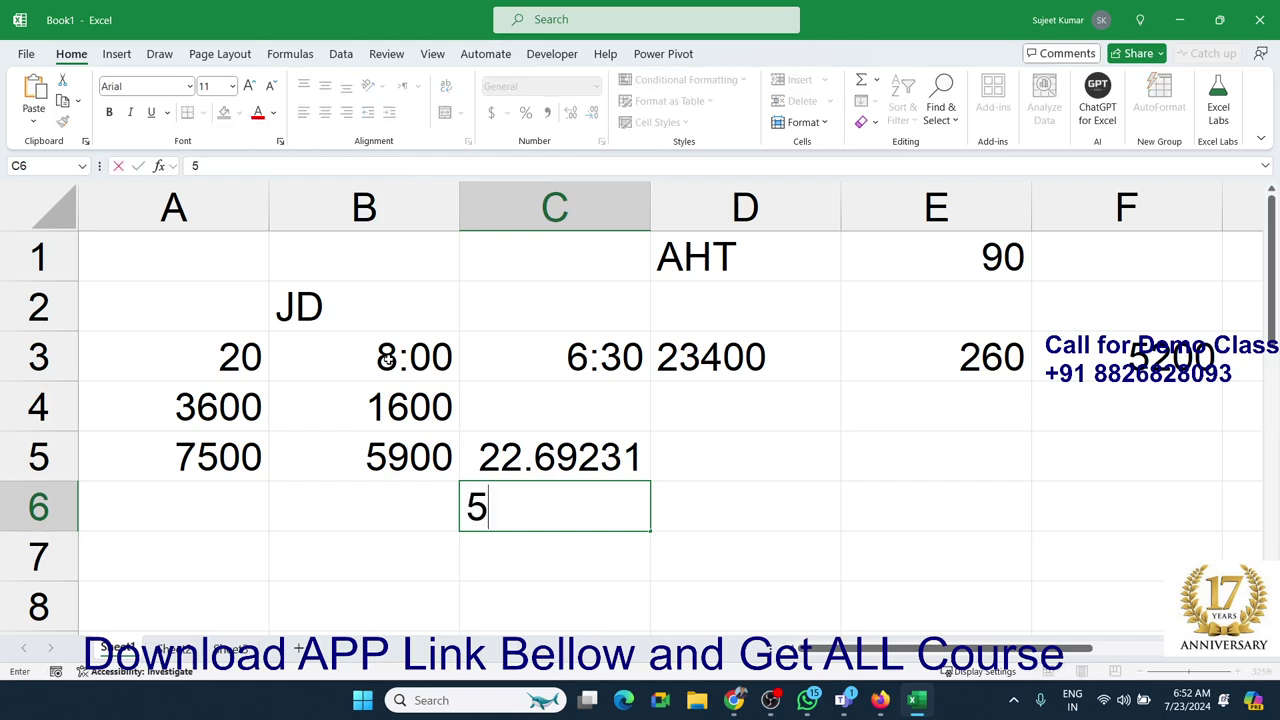
pyautogui.press('Tab')
pyautogui.write('27')
pyautogui.press('Return')
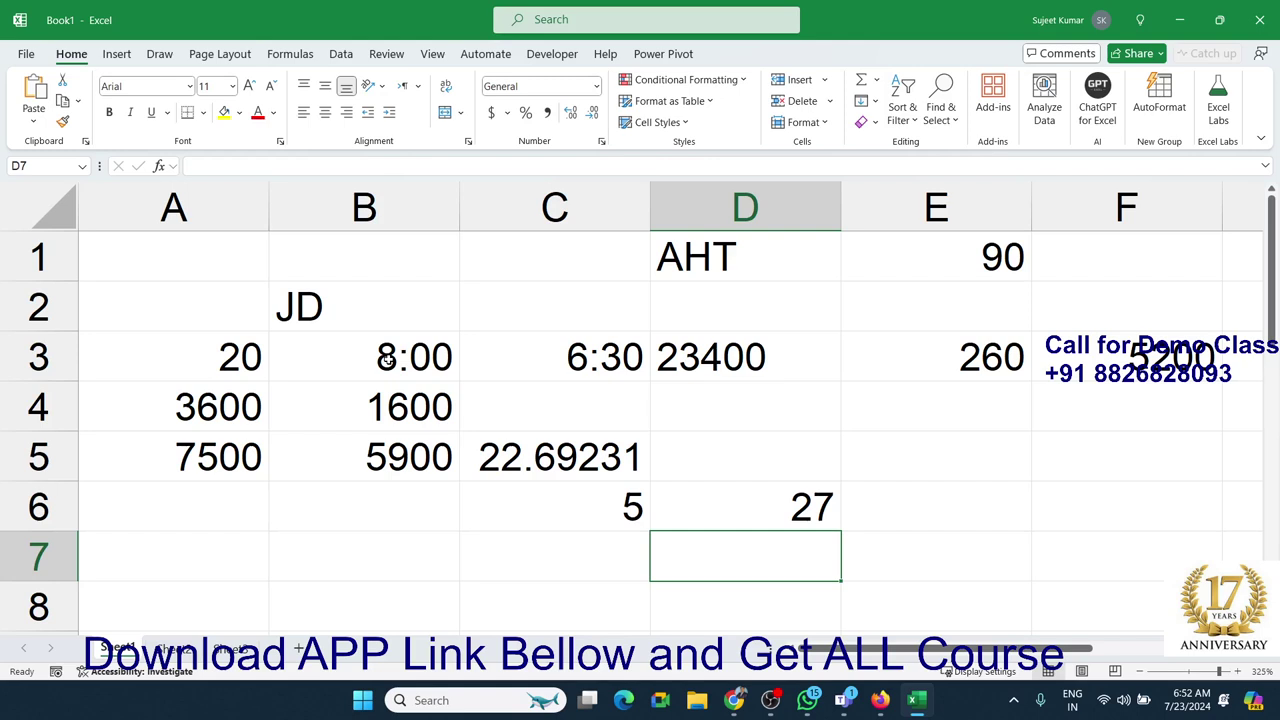
pyautogui.press('Up')
pyautogui.press('Up')
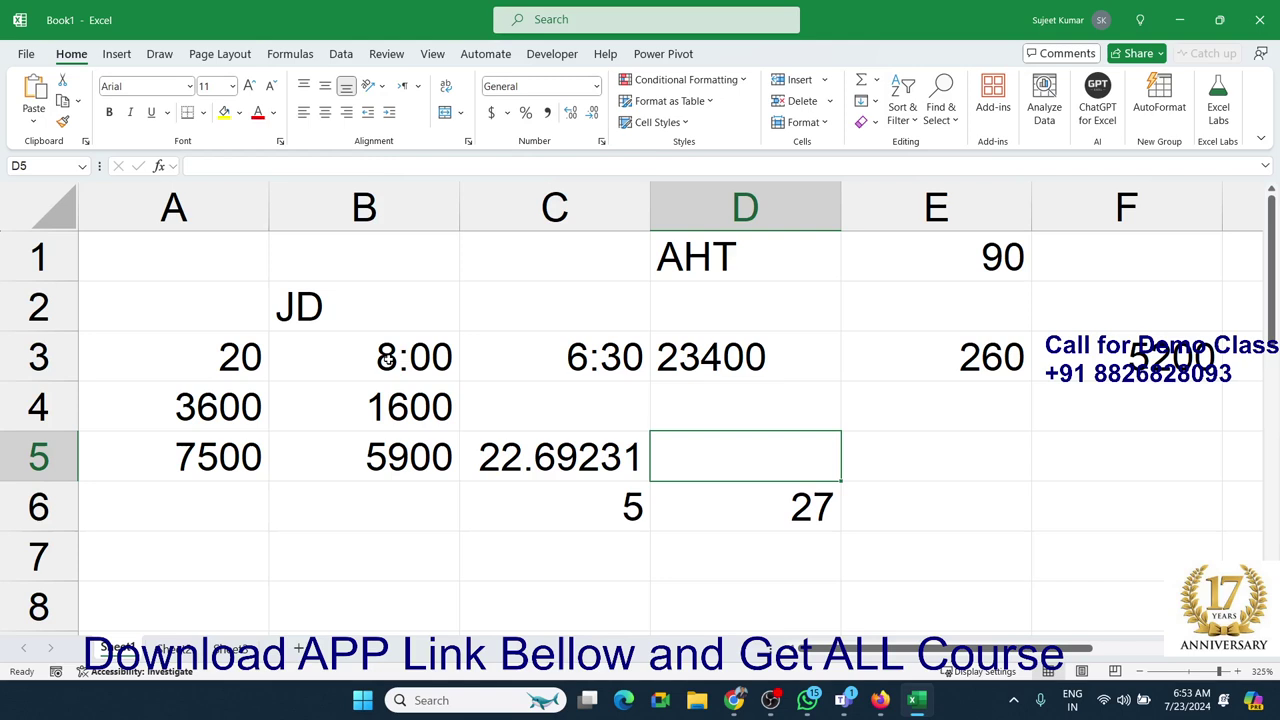
# Step: List the values 100, 200 and 500 in cells A7 to A9
pyautogui.press('Down')
pyautogui.press('Down')
pyautogui.press('Down')
pyautogui.press('Down')
pyautogui.press('Down')
pyautogui.press('Down')
pyautogui.press('Down')
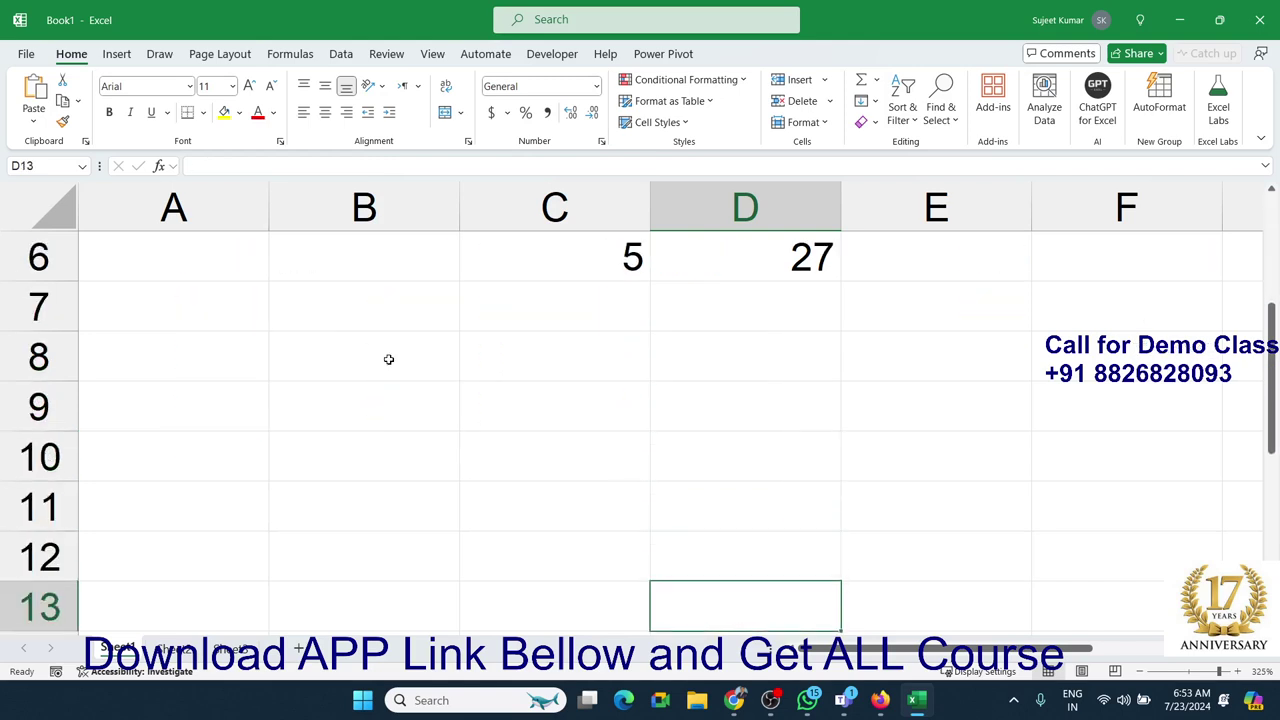
pyautogui.click(166, 303)
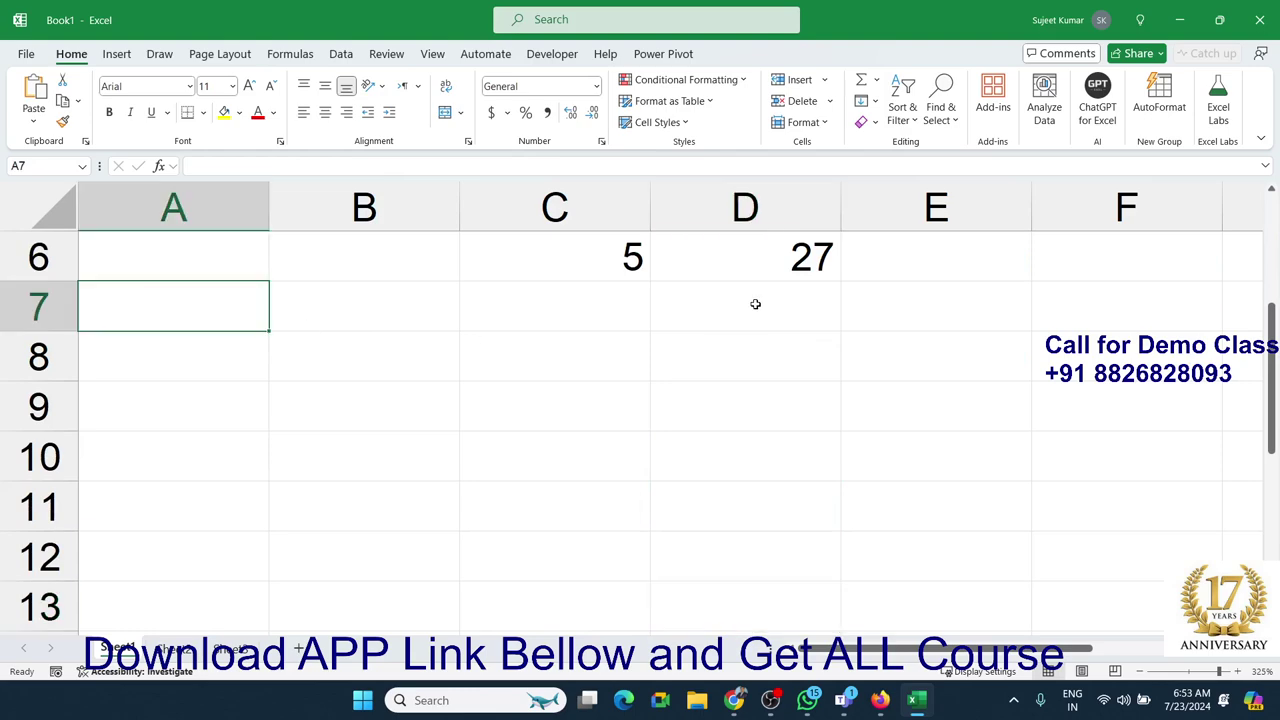
pyautogui.write('10')
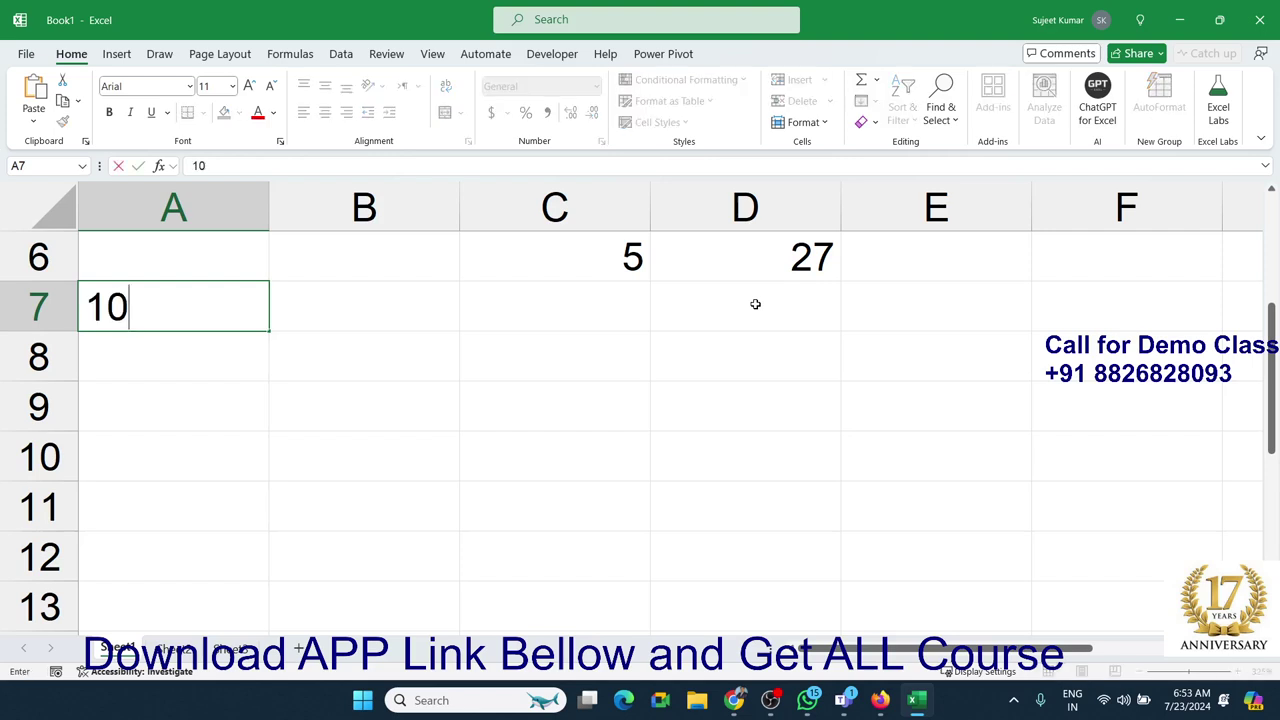
pyautogui.write('0')
pyautogui.press('Return')
pyautogui.write('2')
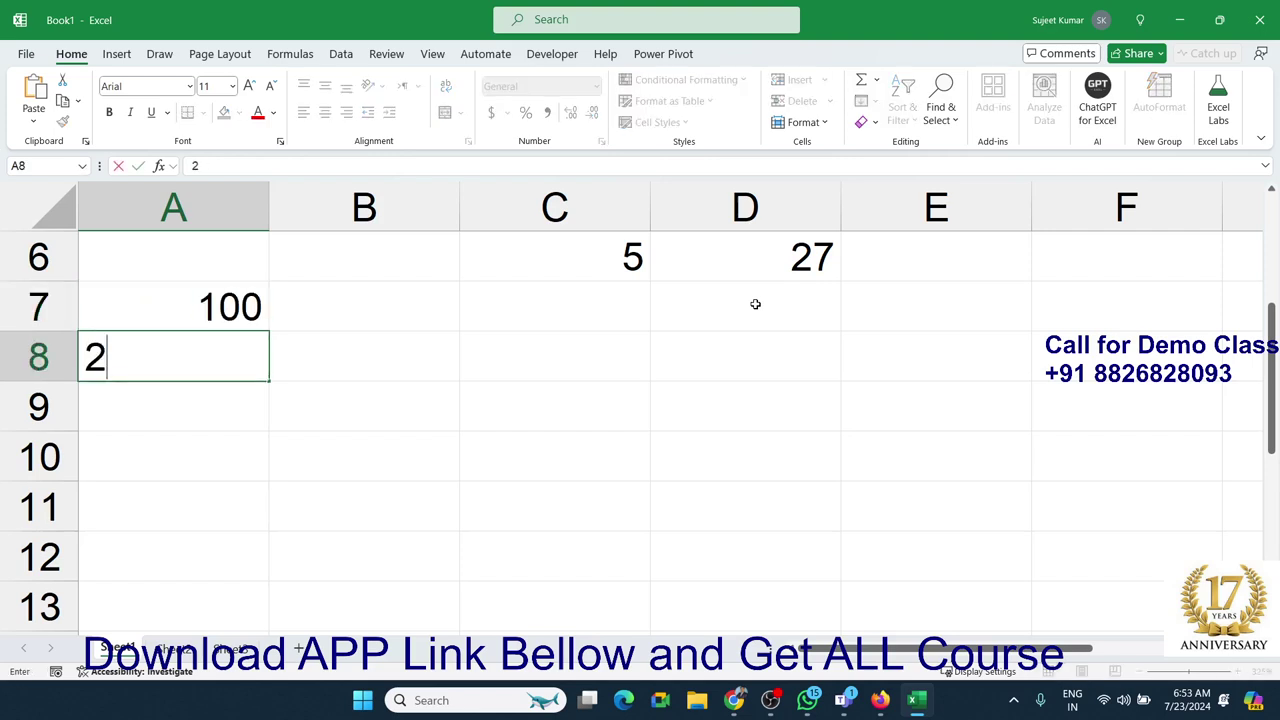
pyautogui.write('00')
pyautogui.press('Return')
pyautogui.write('500')
pyautogui.press('Right')
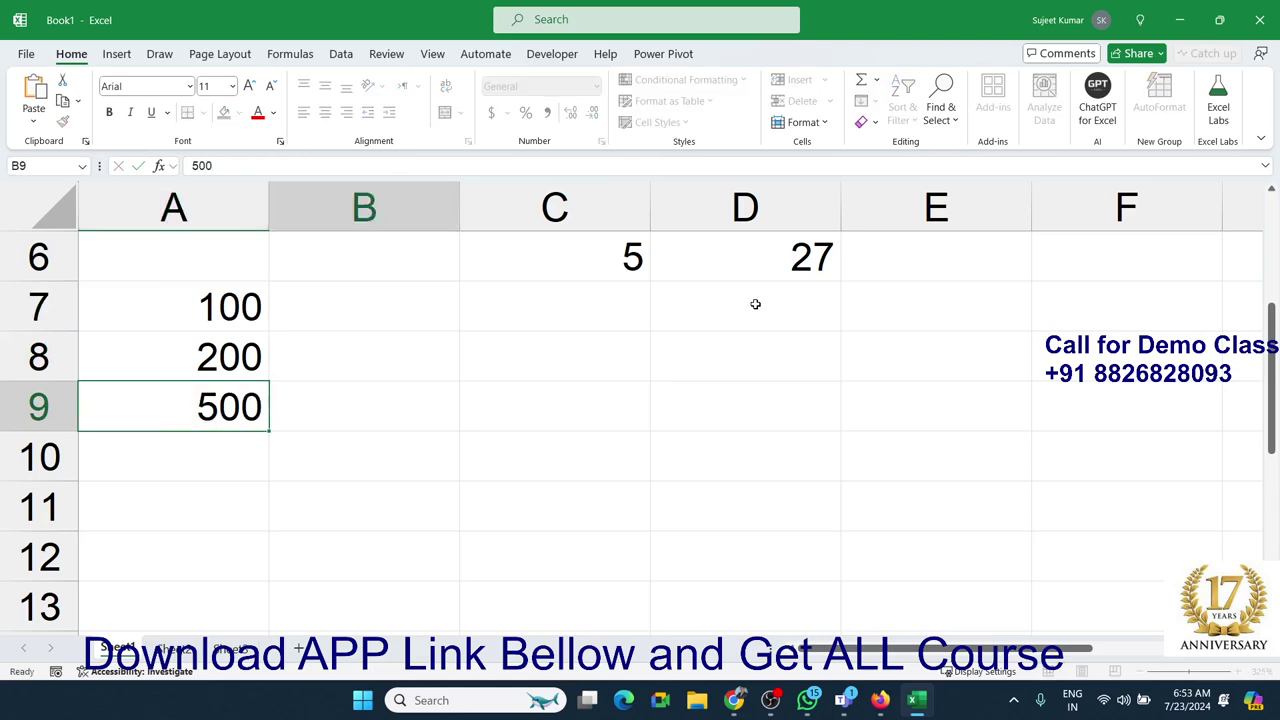
# Step: Enter 8000 in C7 and =C7/30 in C8, giving 266.6667
pyautogui.press('Up')
pyautogui.press('Up')
pyautogui.press('Right')
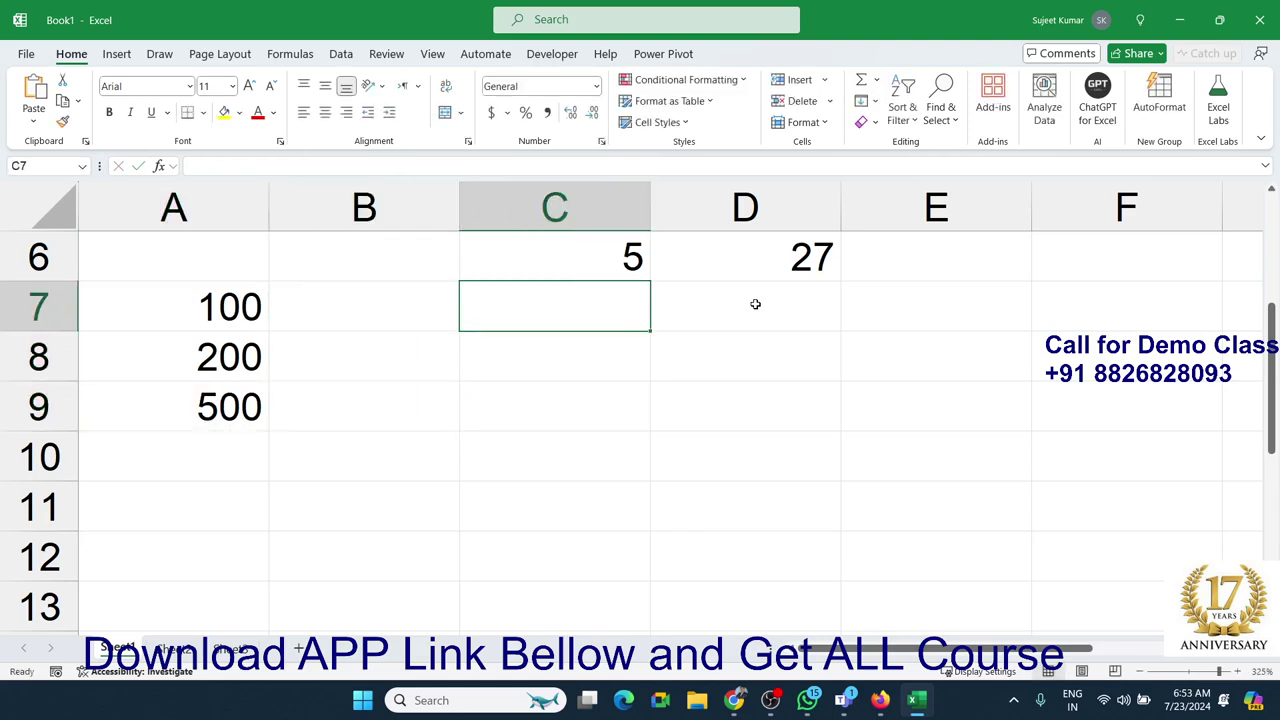
pyautogui.write('8')
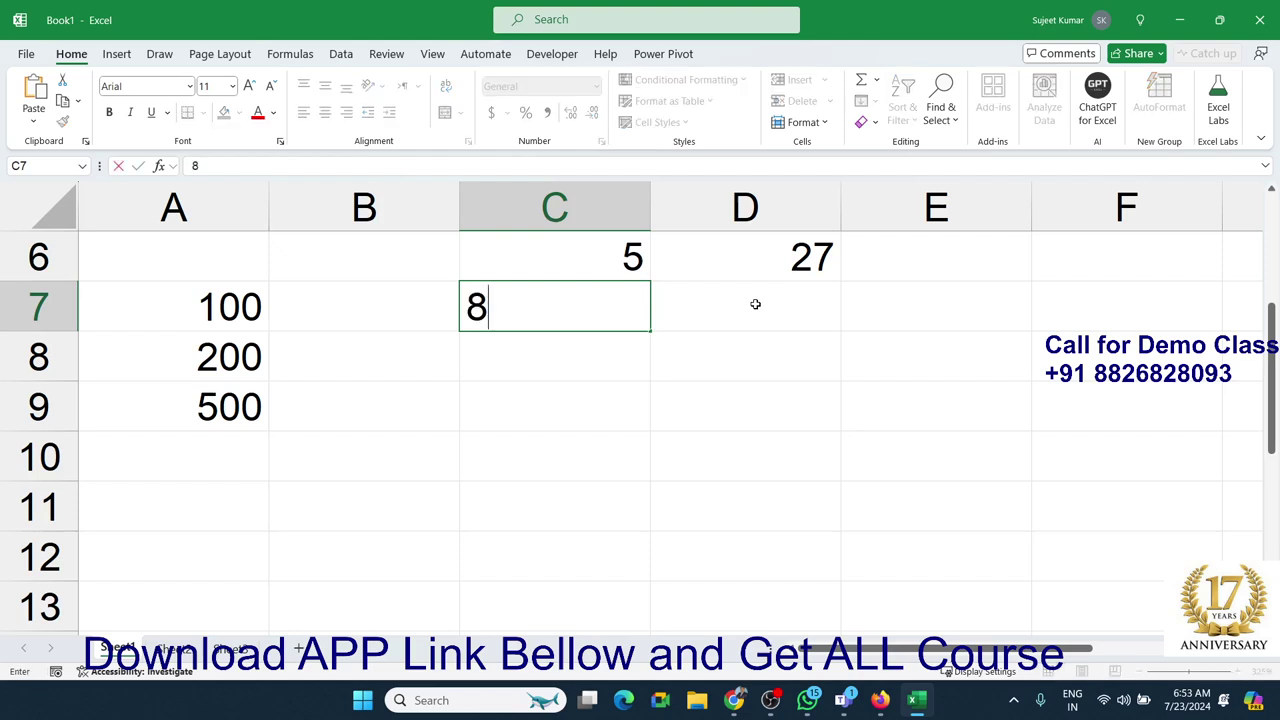
pyautogui.write('000')
pyautogui.press('Return')
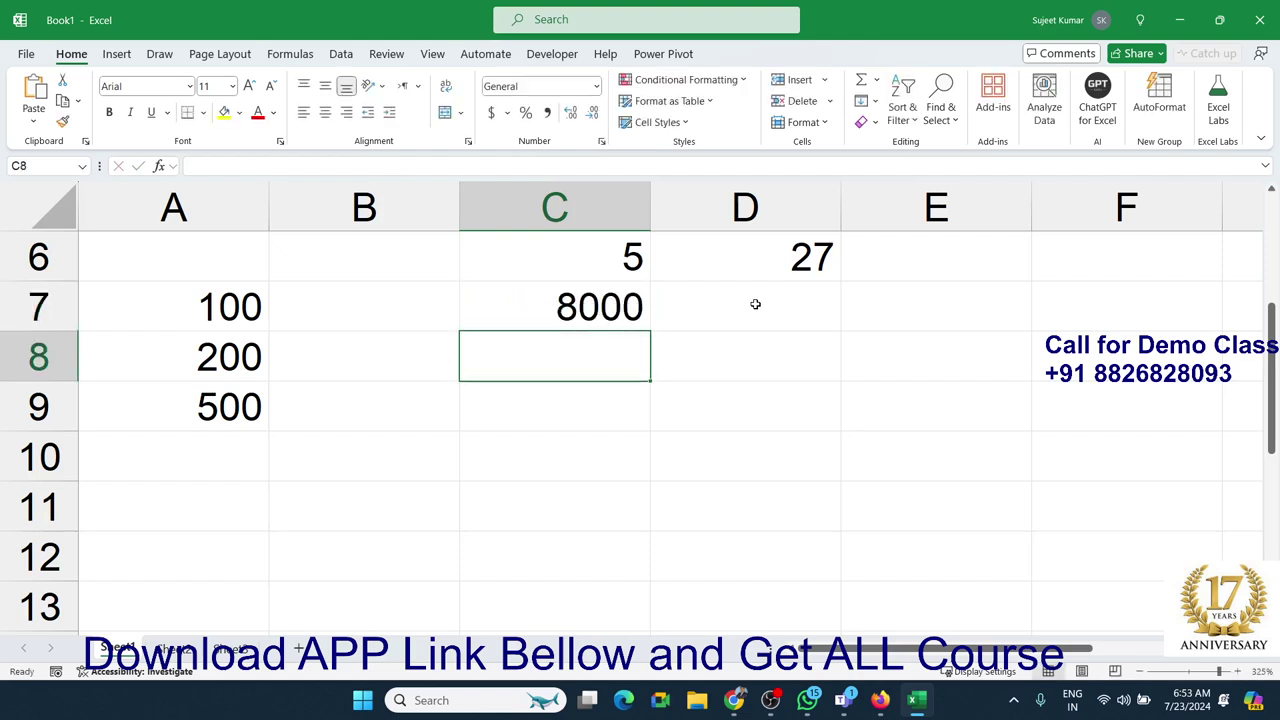
pyautogui.write('=')
pyautogui.press('Up')
pyautogui.write('/')
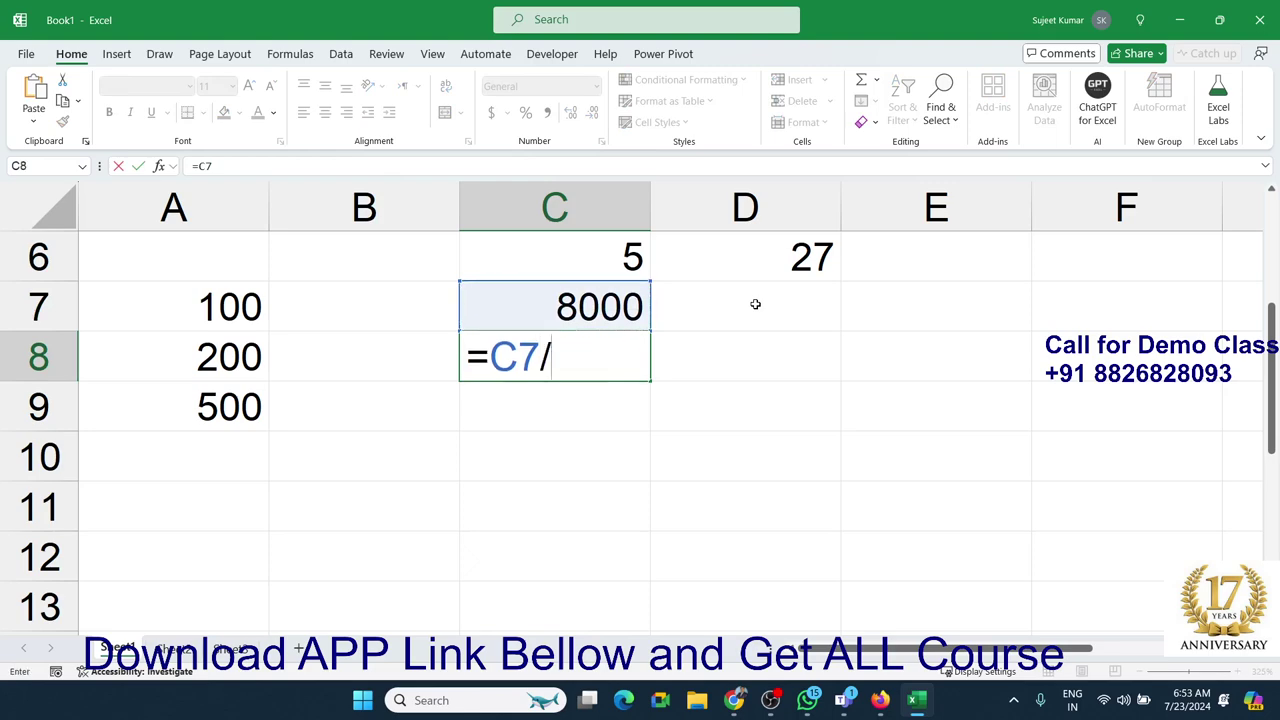
pyautogui.write('30')
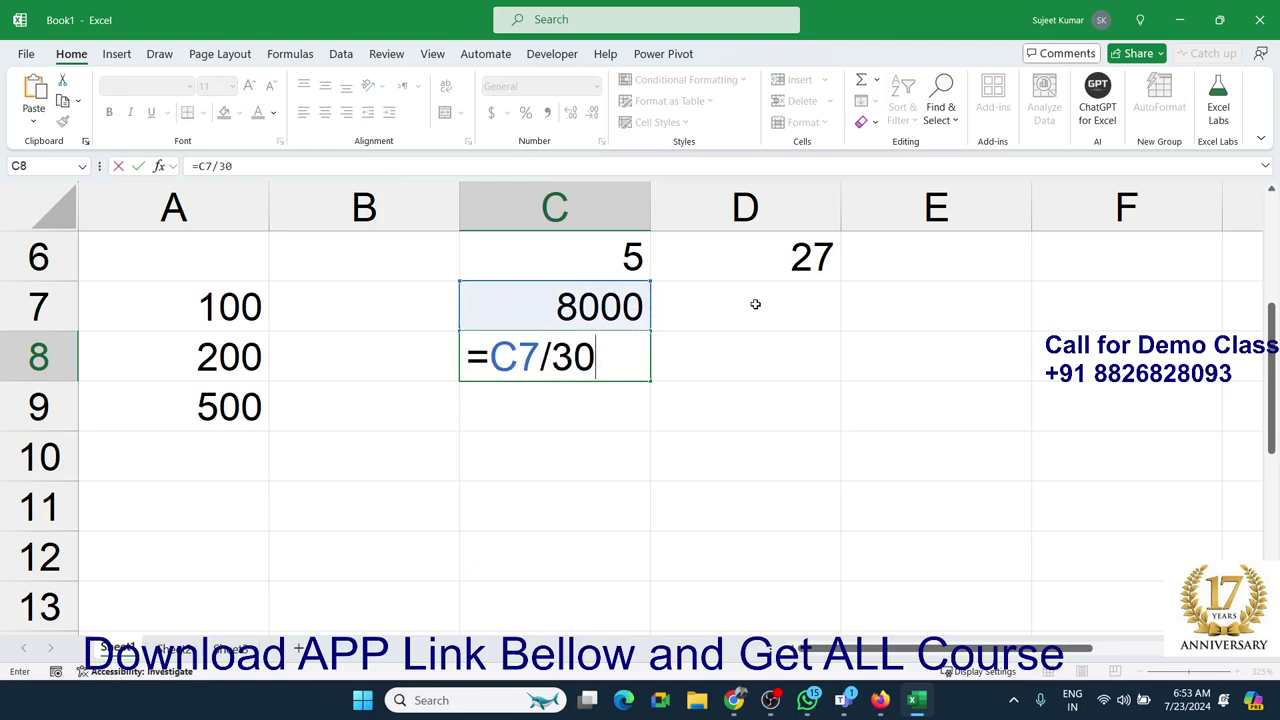
pyautogui.press('Return')
pyautogui.press('Up')
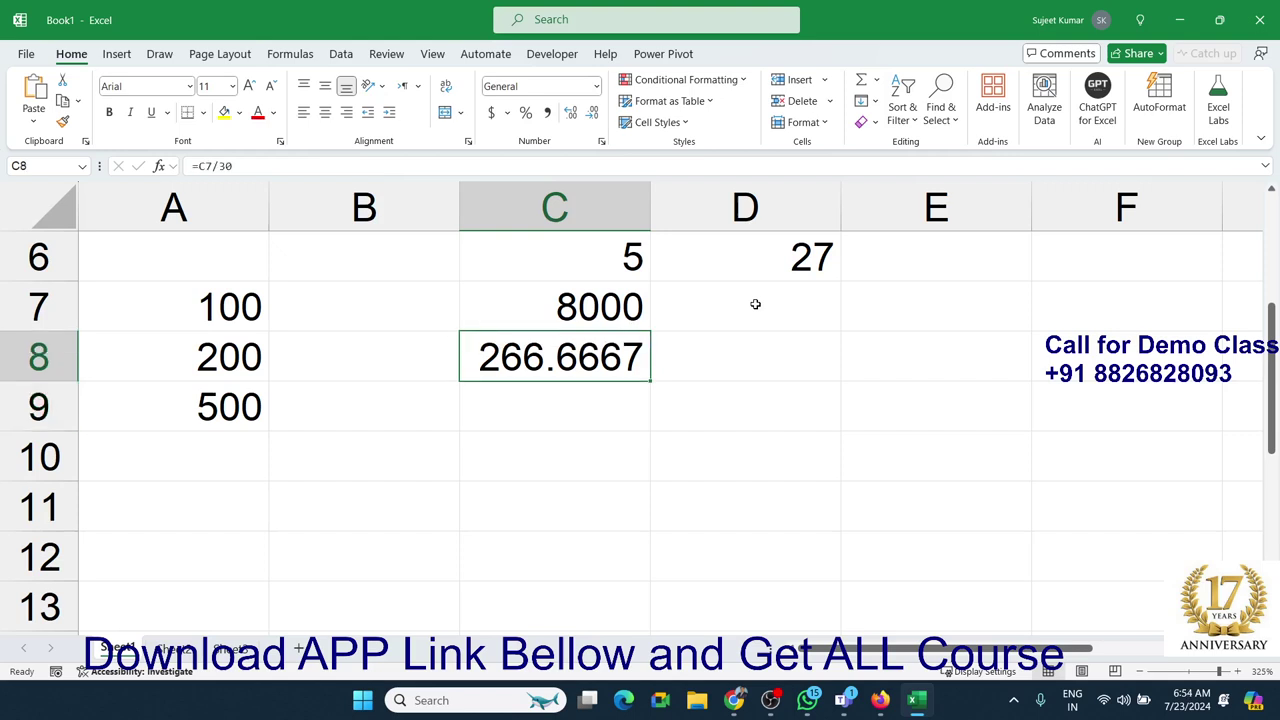
pyautogui.press('Right')
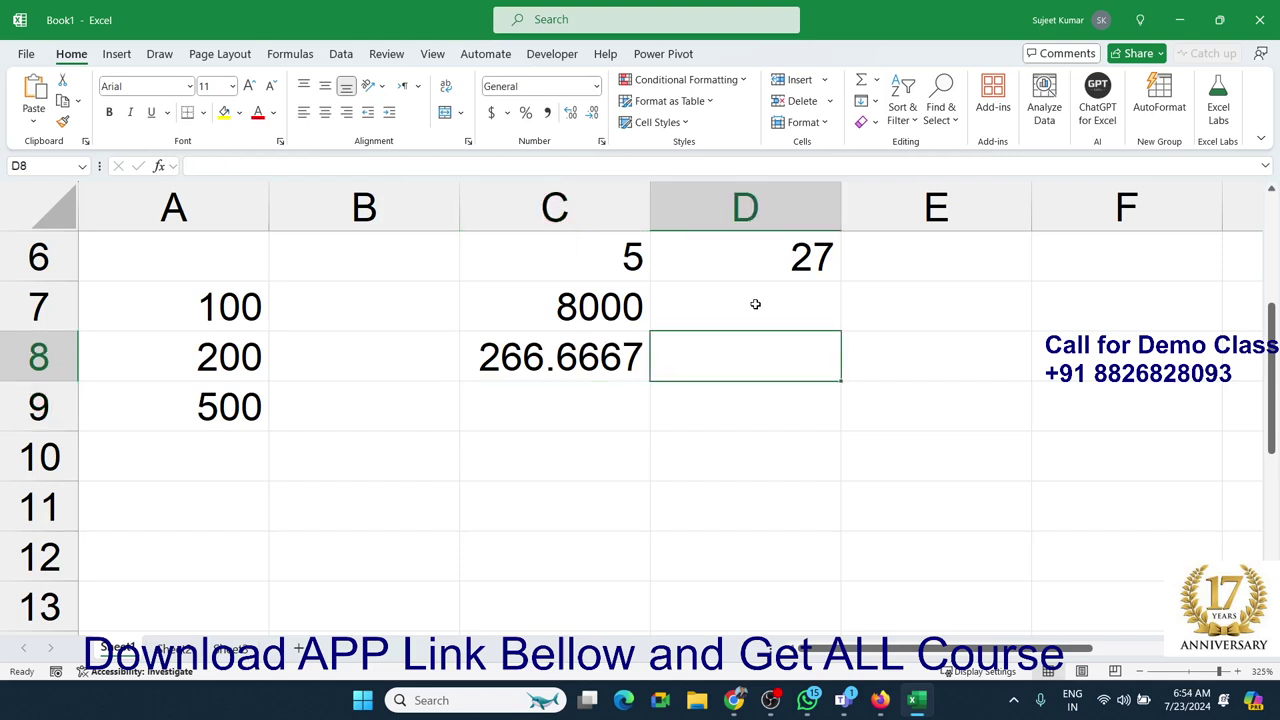
pyautogui.write('=')
pyautogui.press('Left')
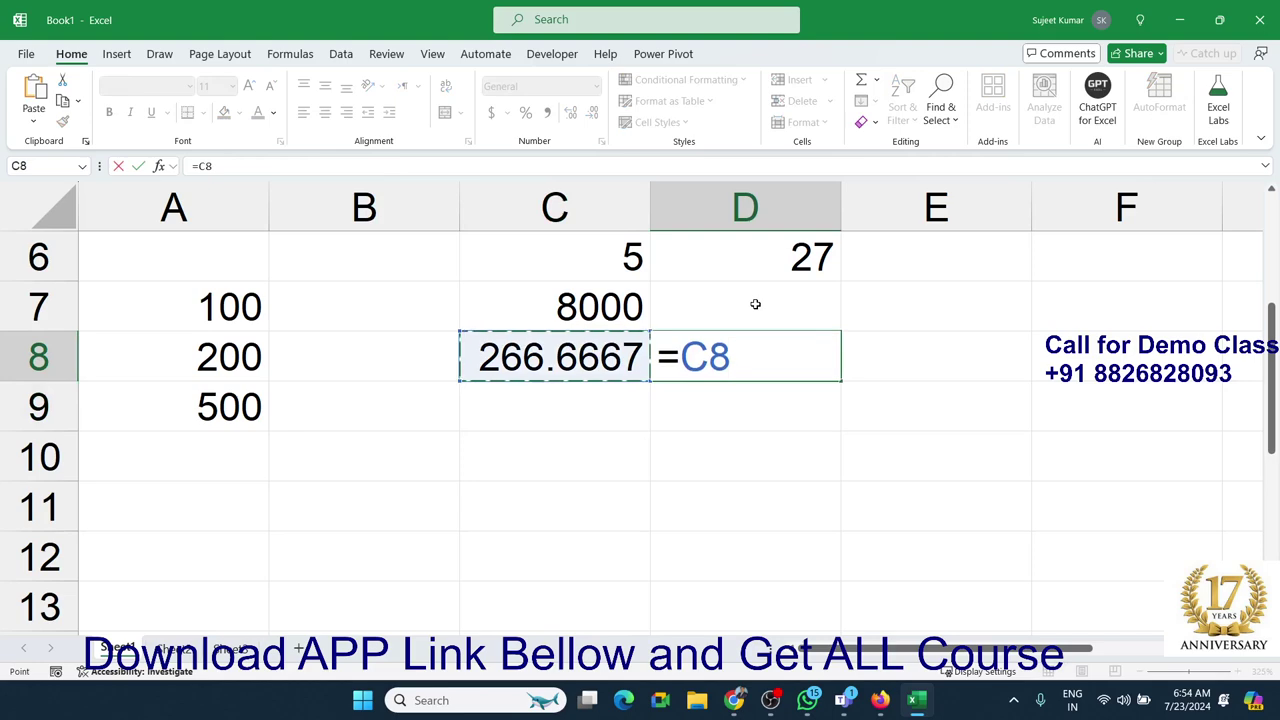
pyautogui.write('*30')
pyautogui.press('Return')
pyautogui.press('Up')
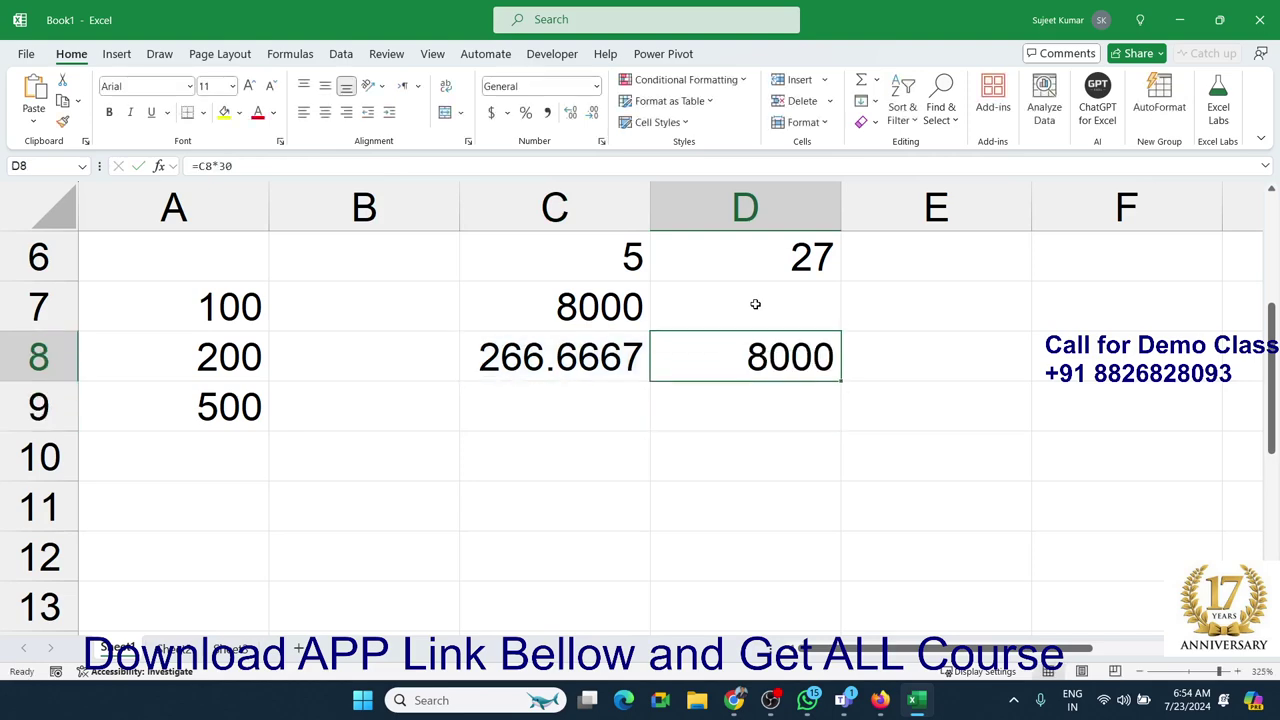
pyautogui.press('Delete')
pyautogui.press('Left')
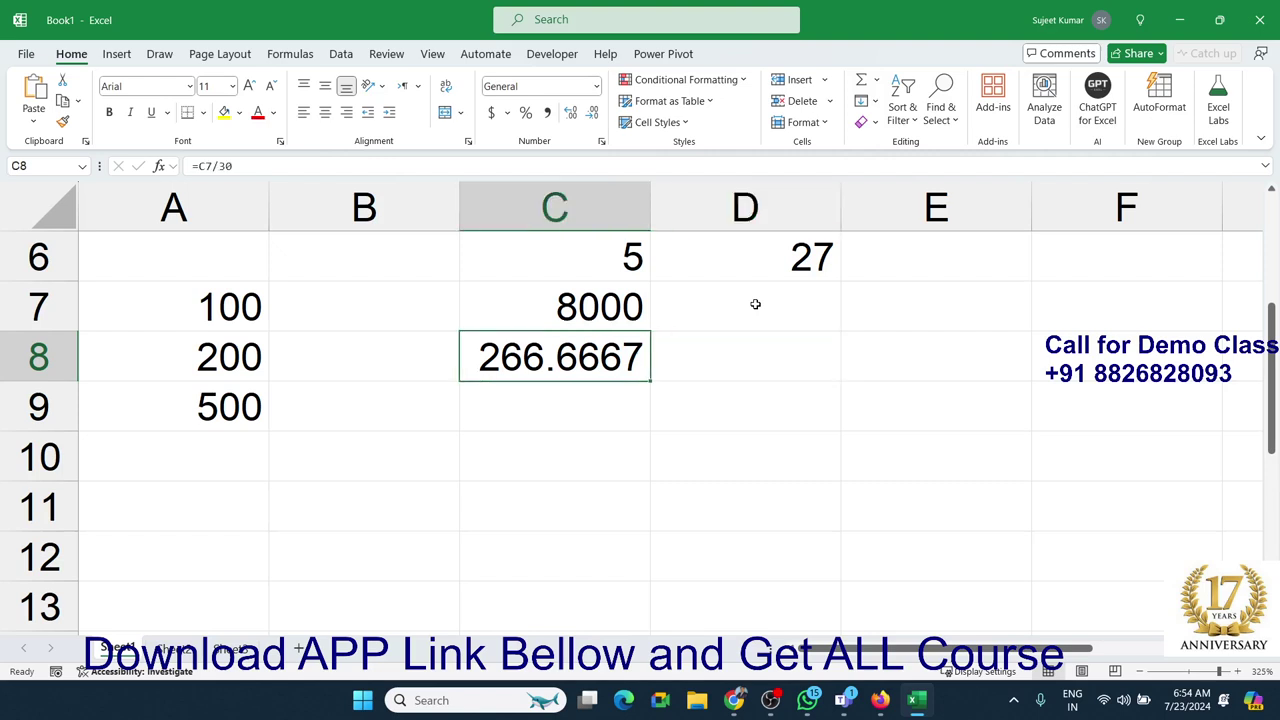
pyautogui.press('Up')
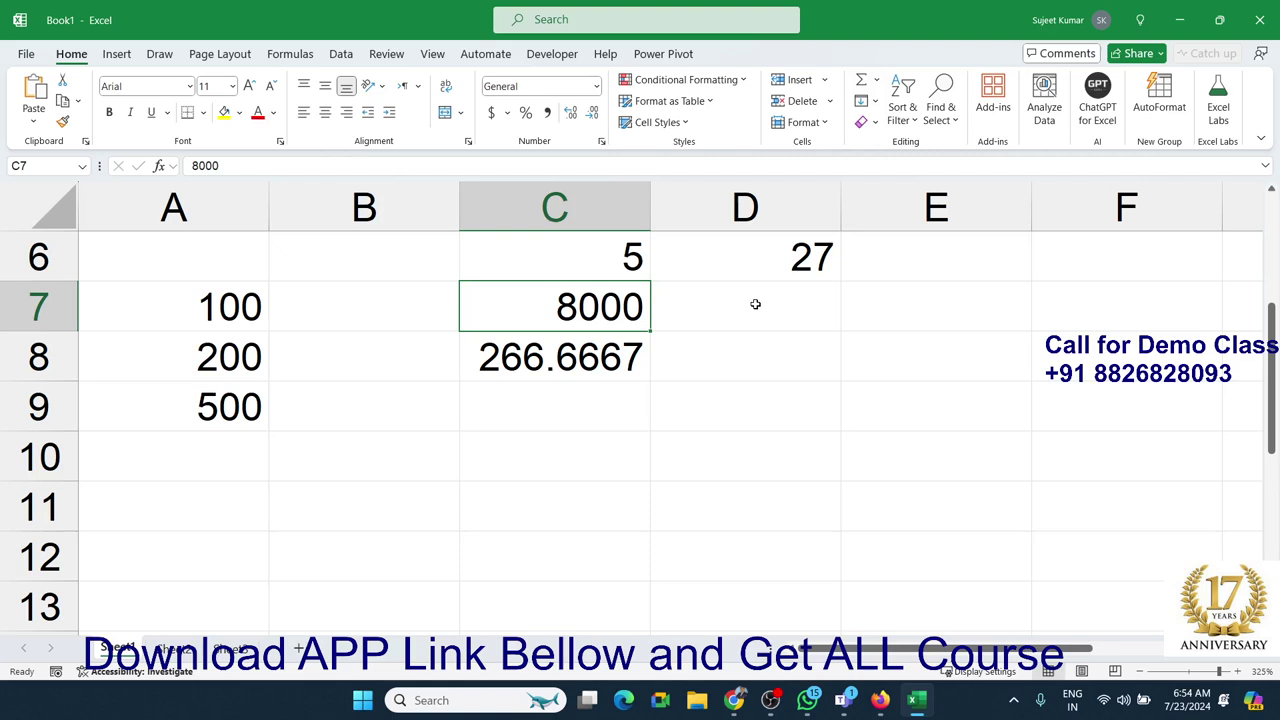
pyautogui.press('Left')
pyautogui.press('Left')
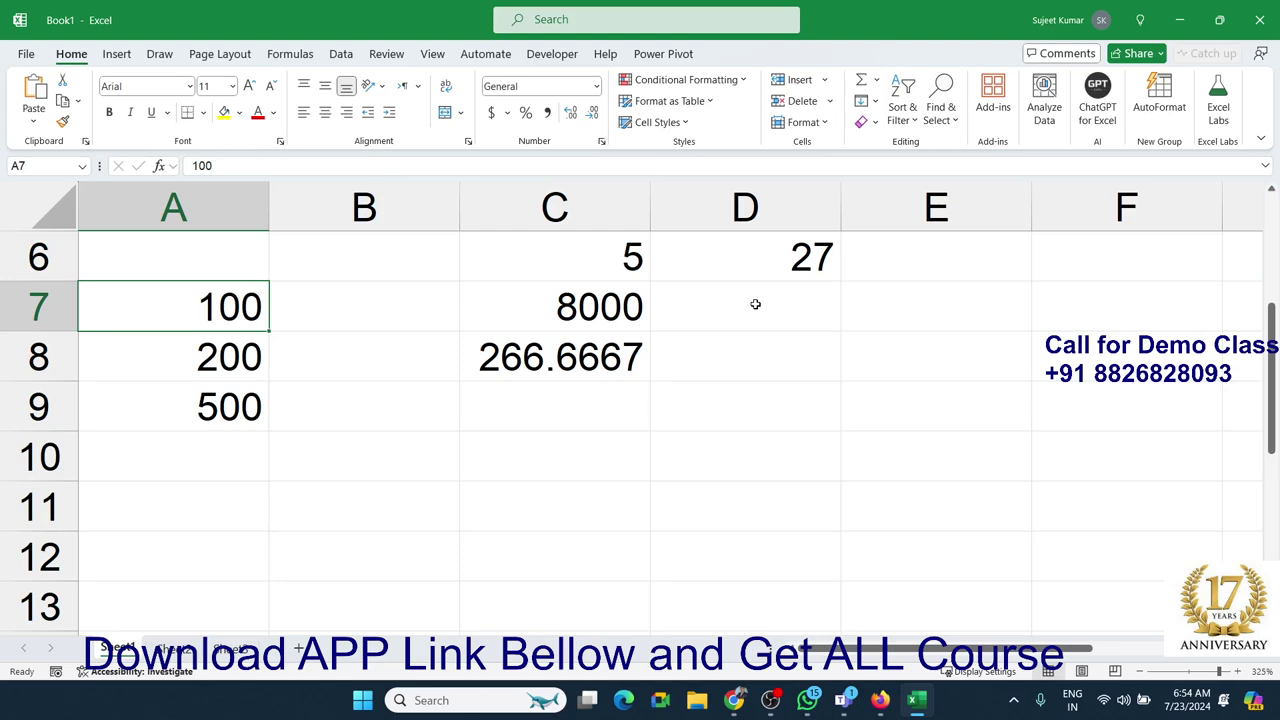
# Step: Select the practice values in A7:C9 and delete them
pyautogui.hotkey('shift', 'Right')
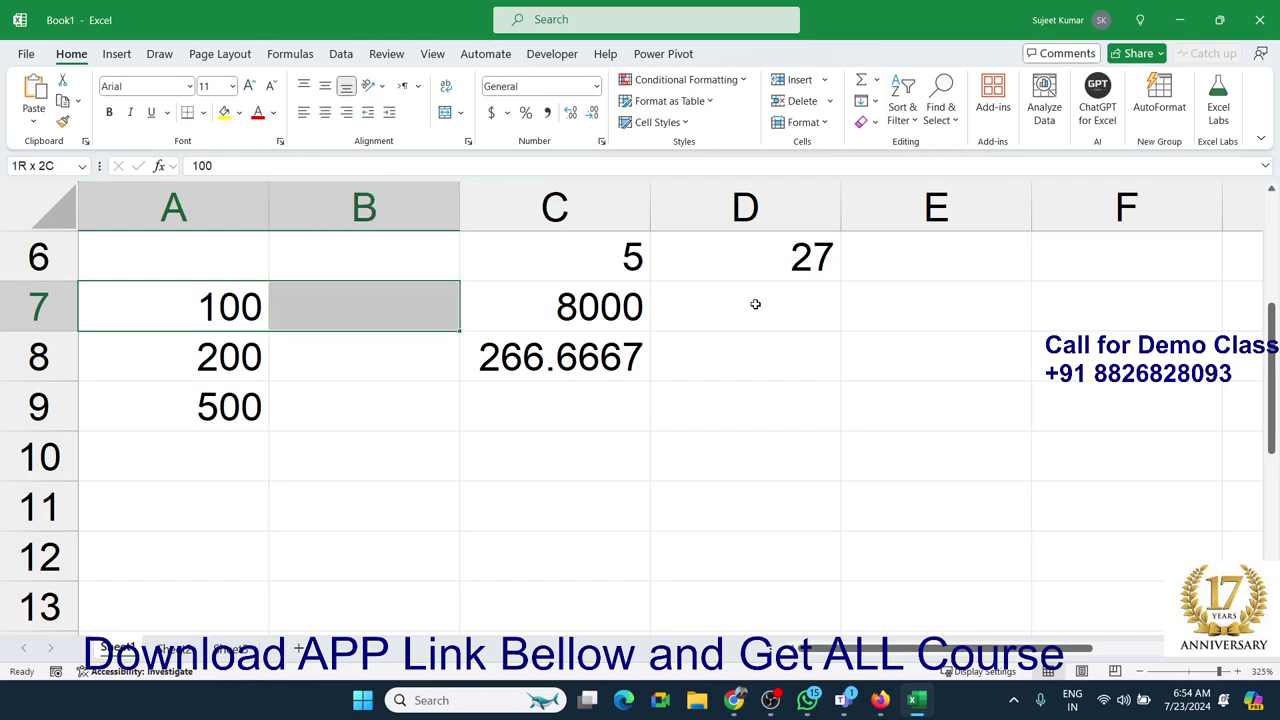
pyautogui.hotkey('shift', 'Right')
pyautogui.hotkey('shift', 'Down')
pyautogui.hotkey('shift', 'Down')
pyautogui.press('Delete')
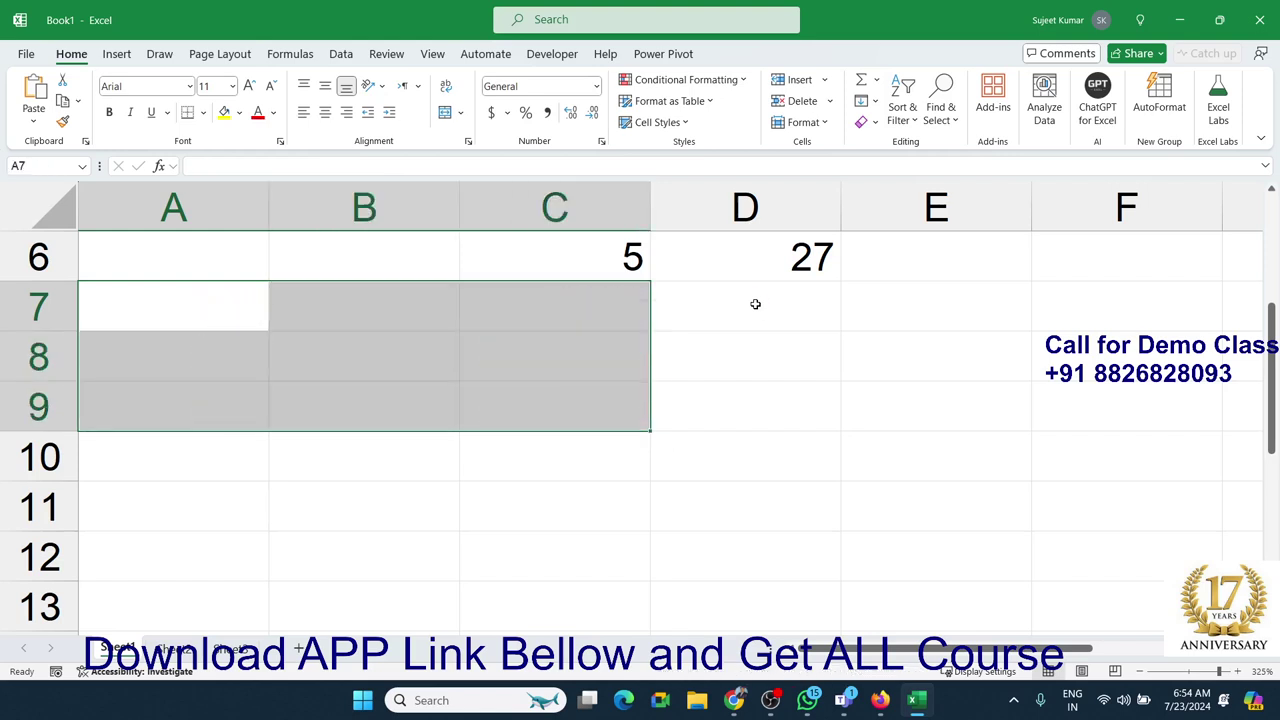
pyautogui.press('Up')
pyautogui.press('Up')
pyautogui.press('Up')
pyautogui.press('Up')
pyautogui.press('Up')
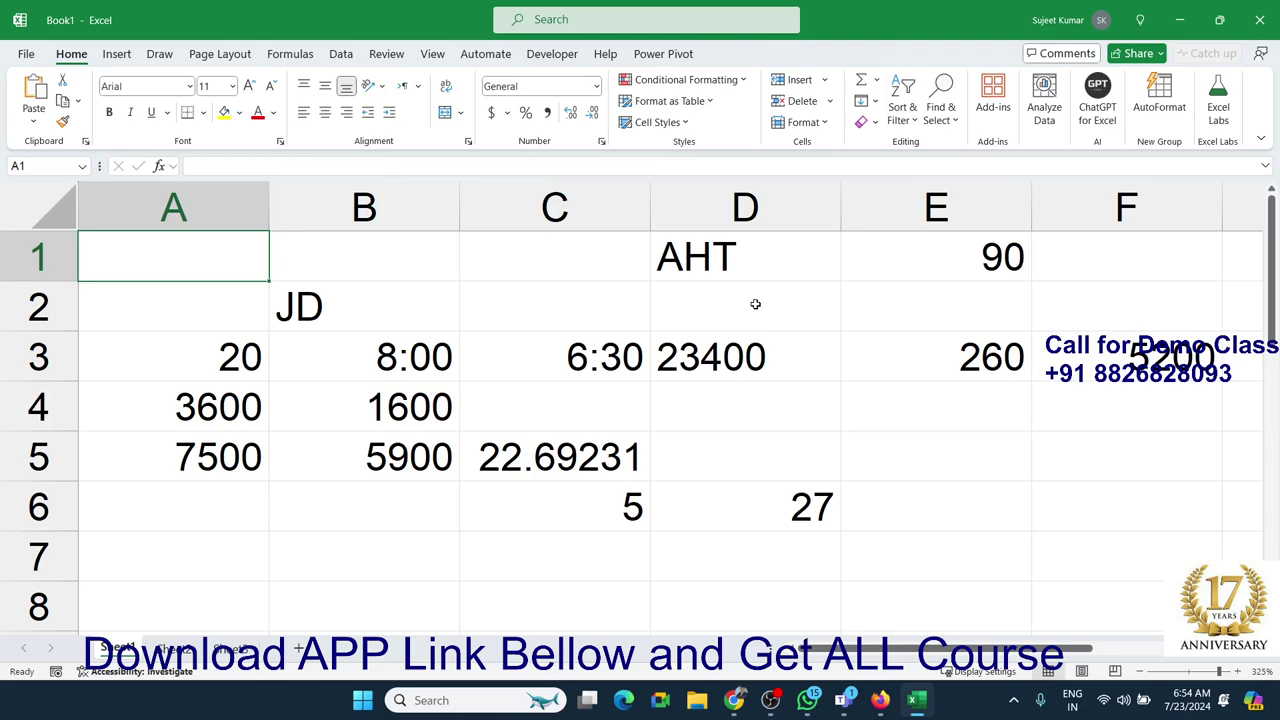
# Step: Review the AHT block A1:F5, checking cells D6, A3, B3 and E3
pyautogui.moveTo(246, 264)
pyautogui.mouseDown()
pyautogui.moveTo(1068, 448)
pyautogui.moveTo(1062, 512)
pyautogui.mouseUp()
pyautogui.click(818, 492)
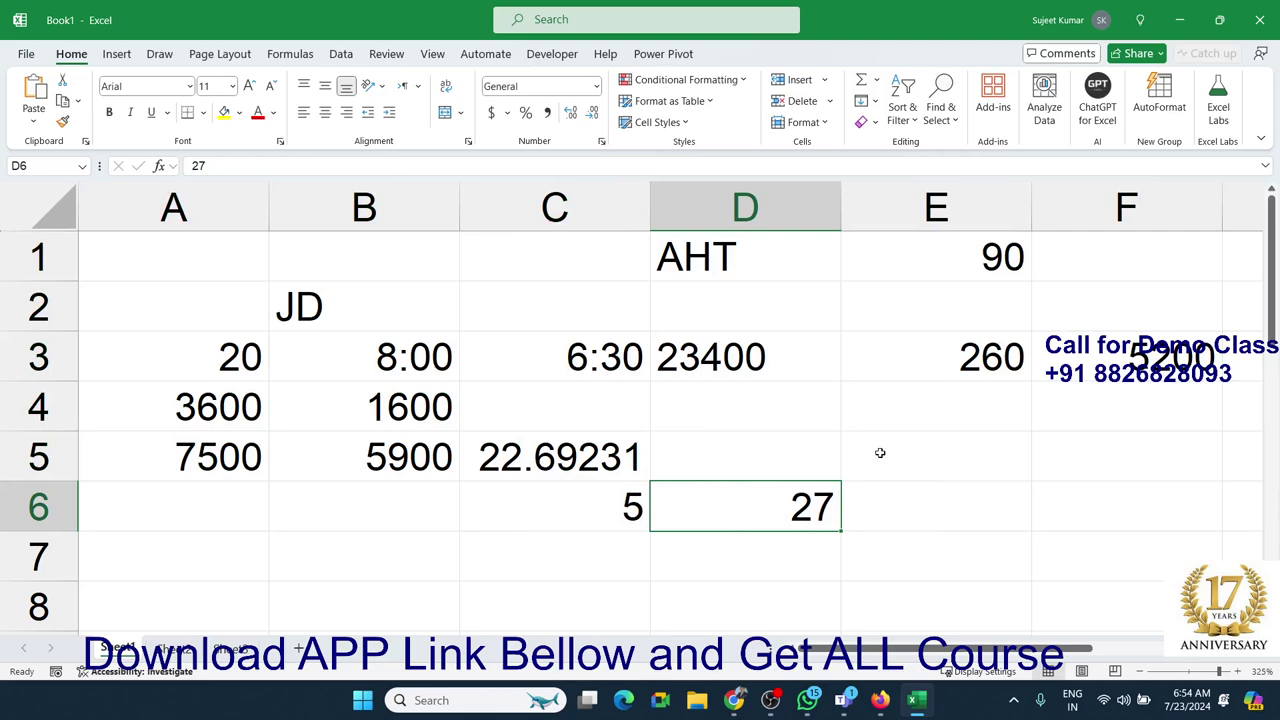
pyautogui.click(234, 351)
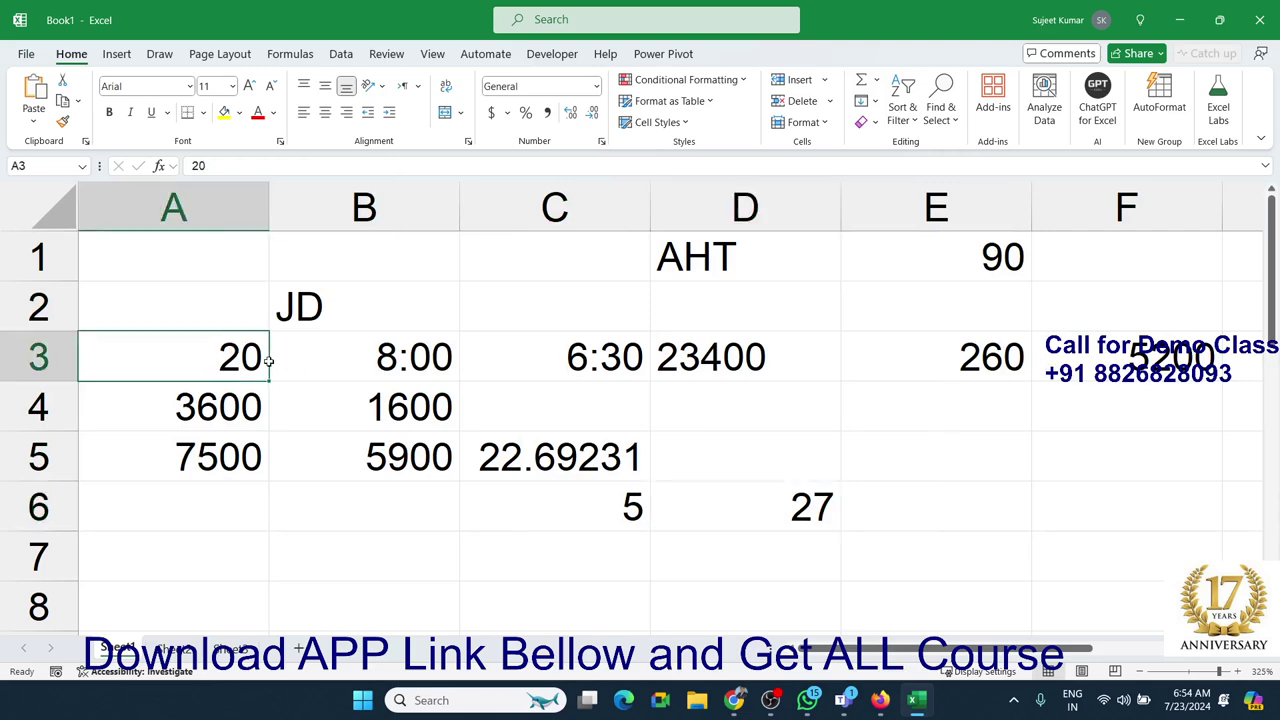
pyautogui.click(436, 362)
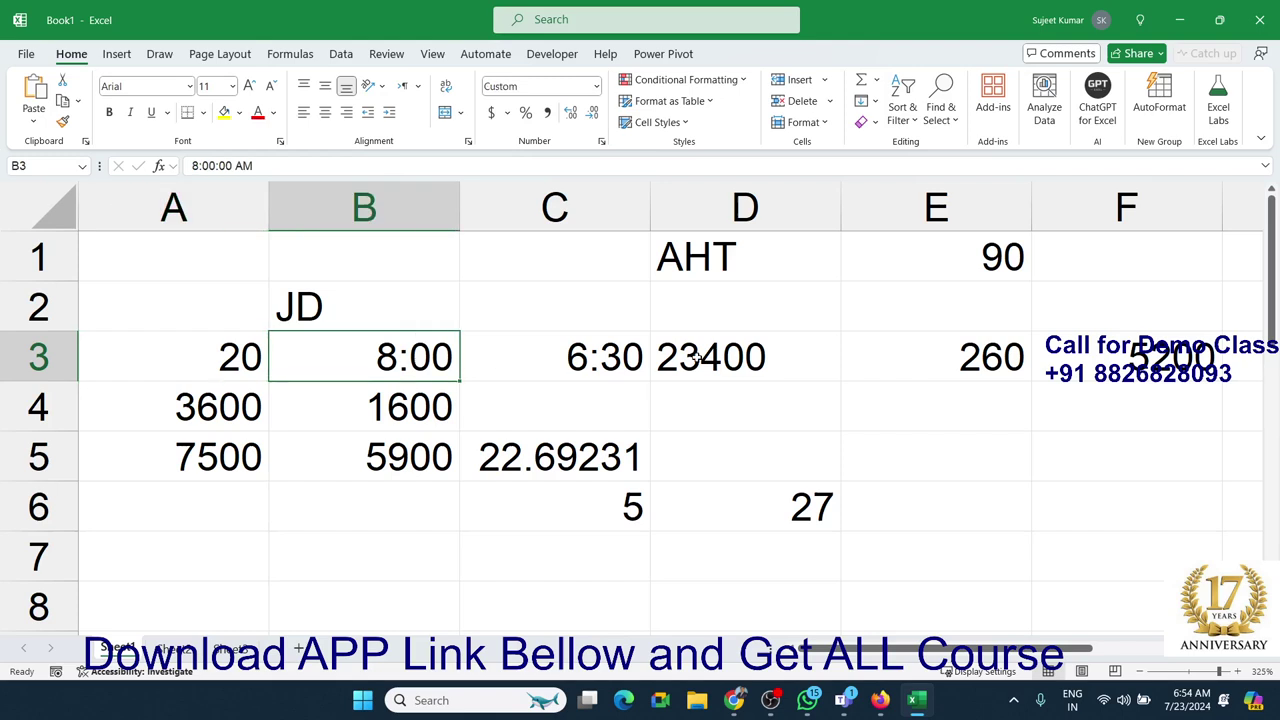
pyautogui.click(943, 363)
pyautogui.scroll(-1, 494, 443)
# Step: Enter test values 10 and 4 in A10:A11, then delete them
pyautogui.scroll(-2, 165, 378)
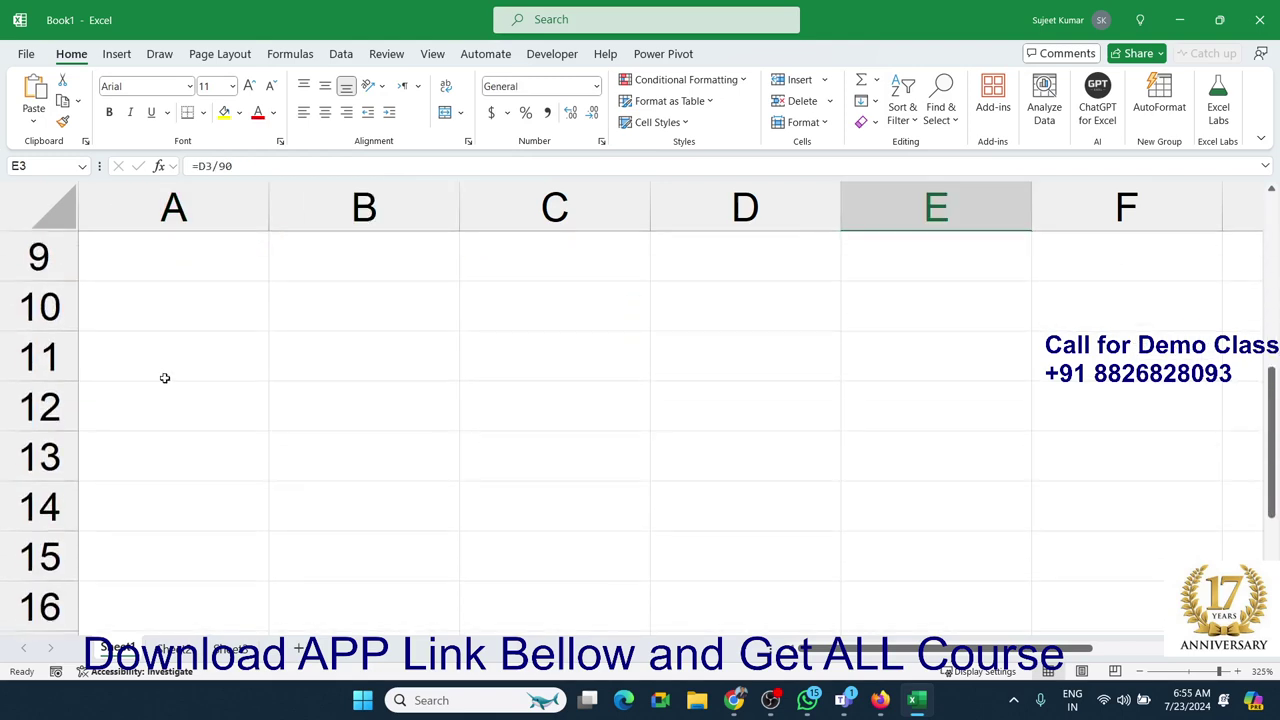
pyautogui.click(146, 315)
pyautogui.write('10')
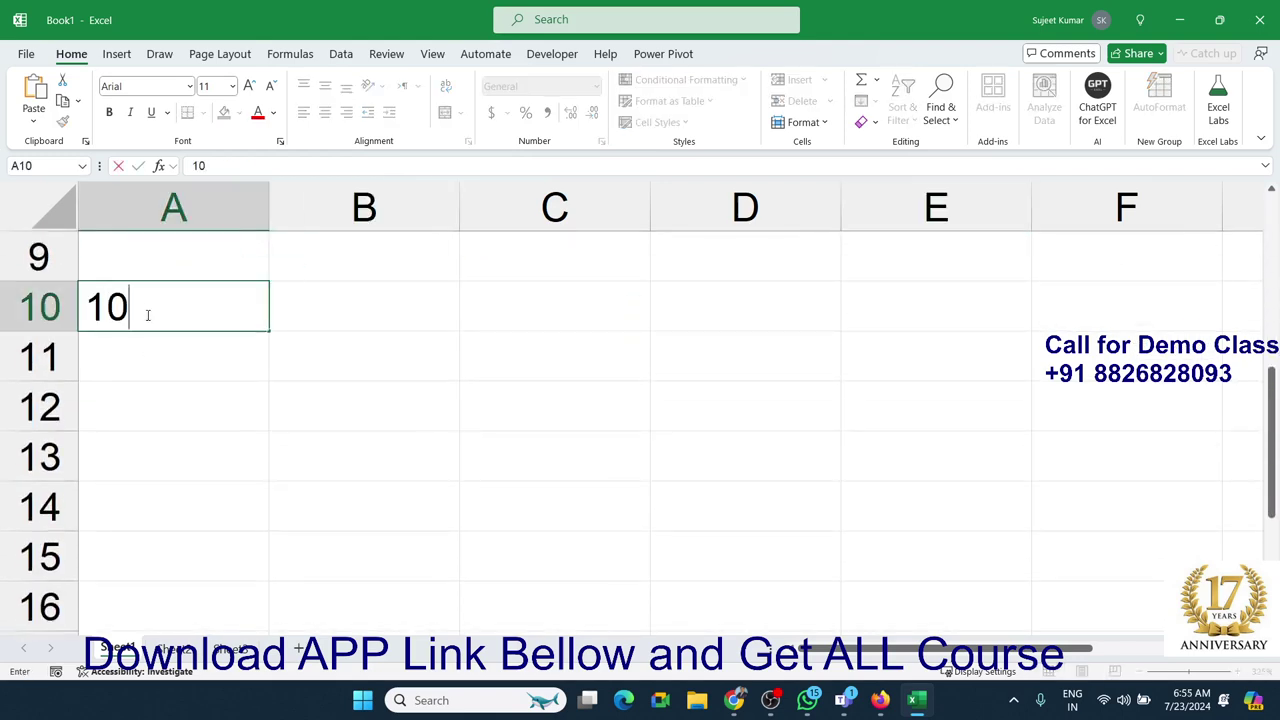
pyautogui.press('Return')
pyautogui.write('4')
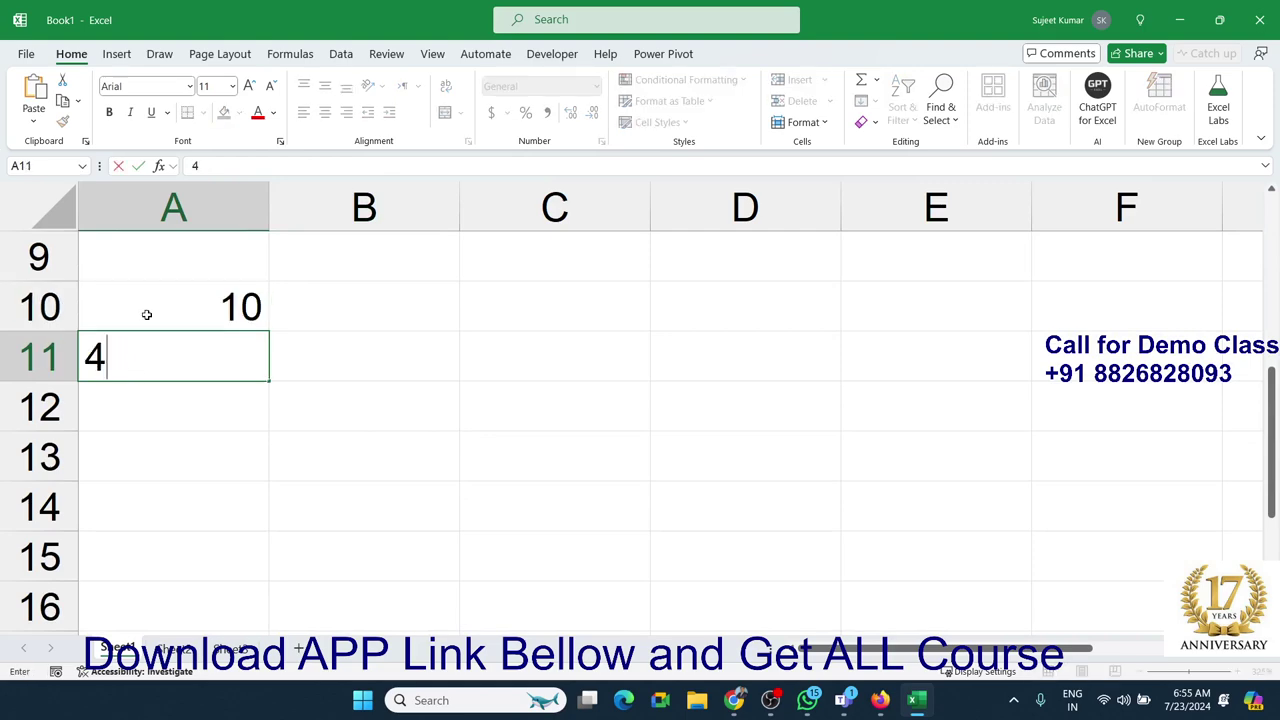
pyautogui.press('Up')
pyautogui.press('Right')
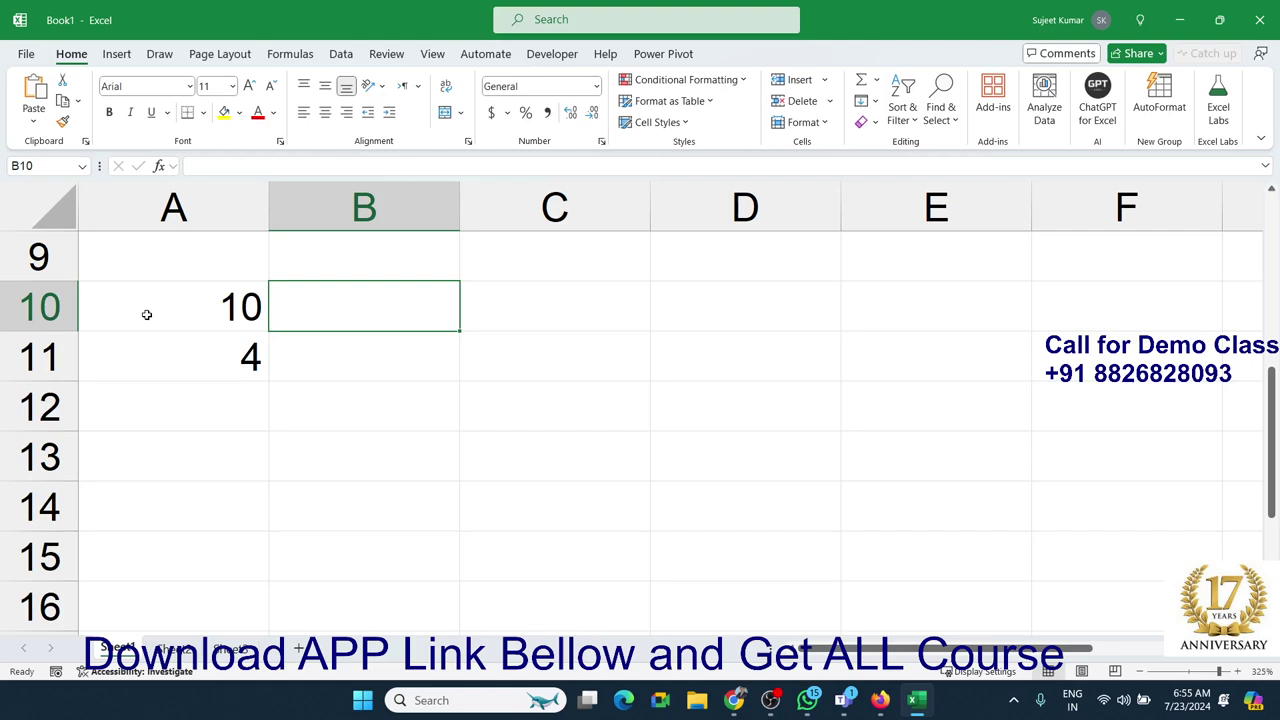
pyautogui.moveTo(147, 314); pyautogui.dragTo(153, 343)
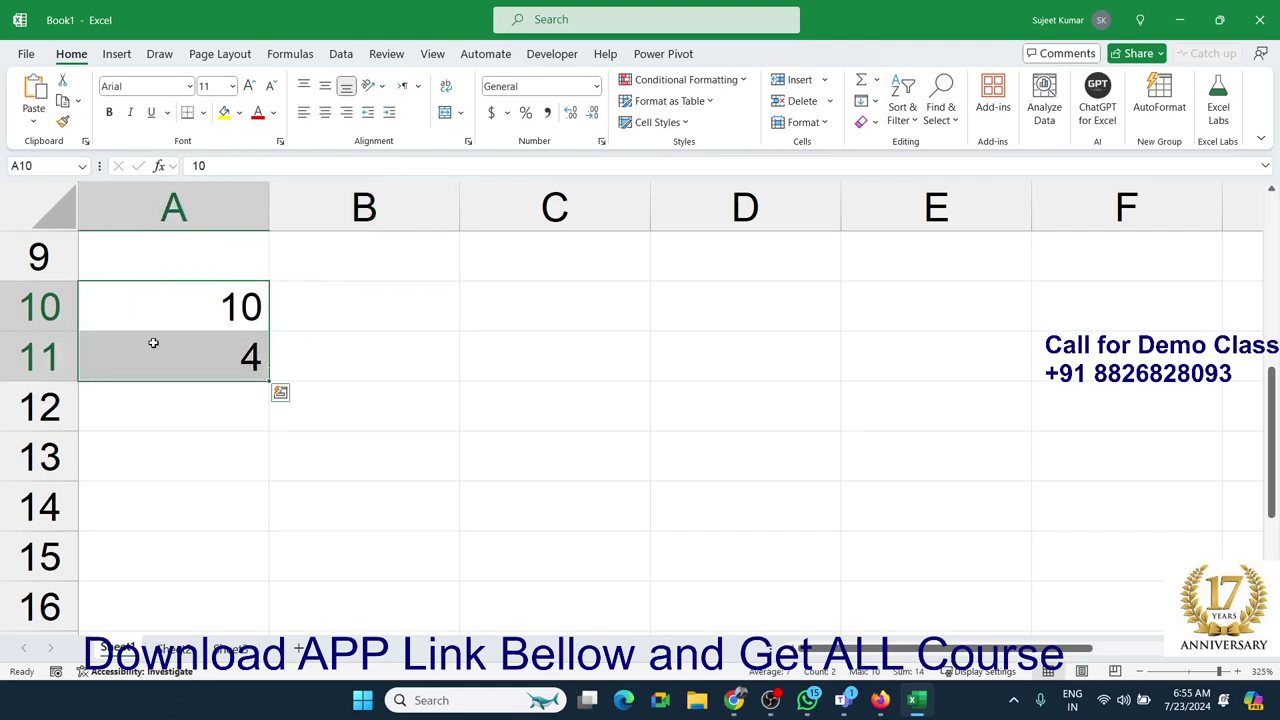
pyautogui.press('Delete')
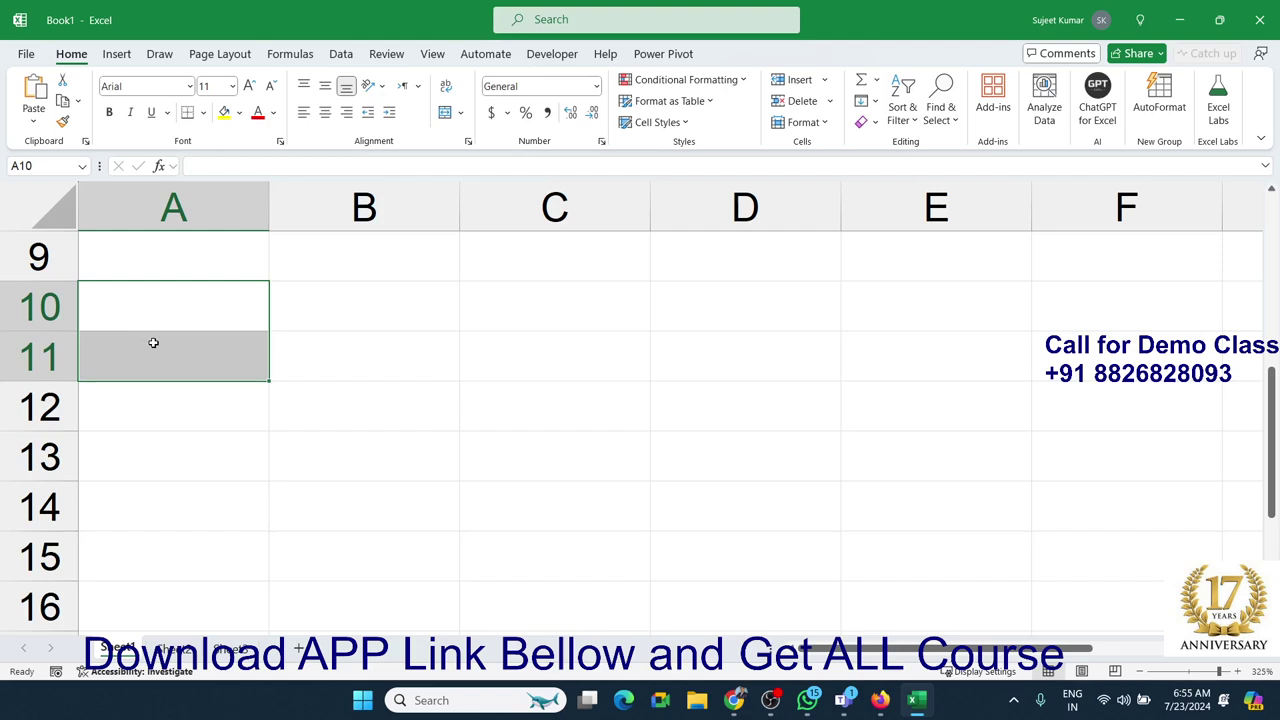
# Step: Open the Dashboard-11 workbook from recent files and switch to its Support sheet
pyautogui.scroll(3, 403, 360)
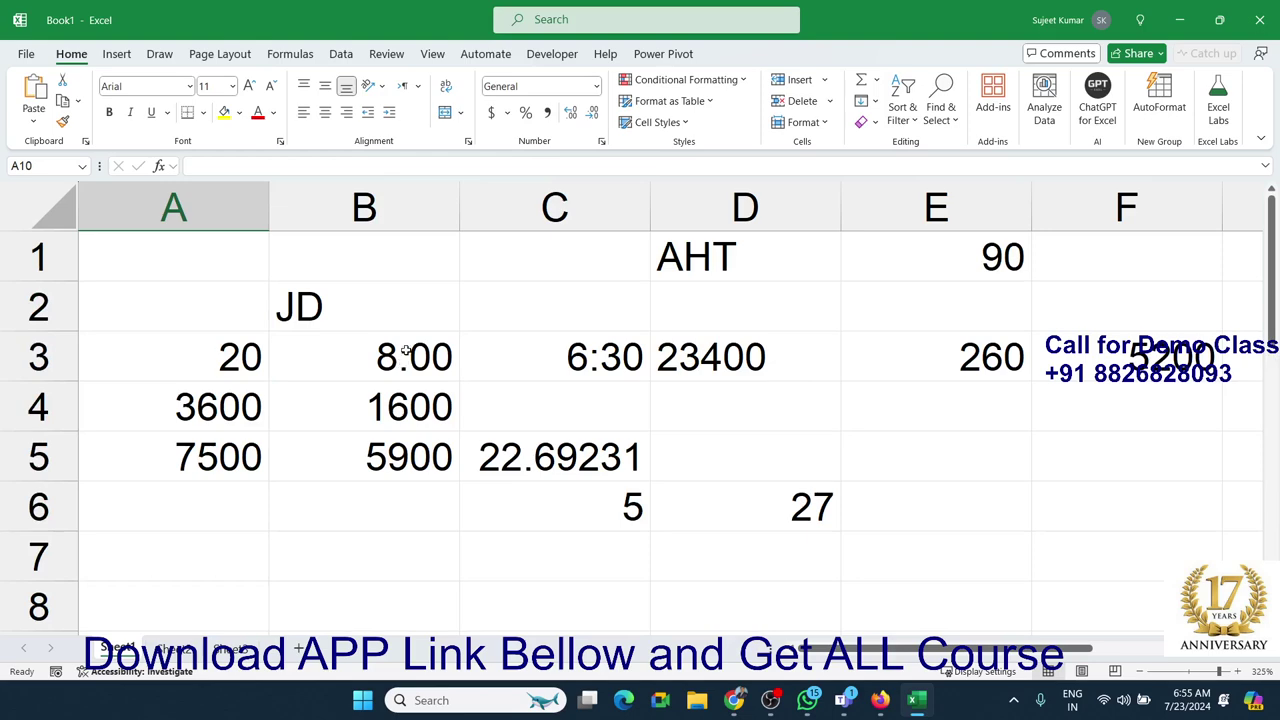
pyautogui.moveTo(920, 700)
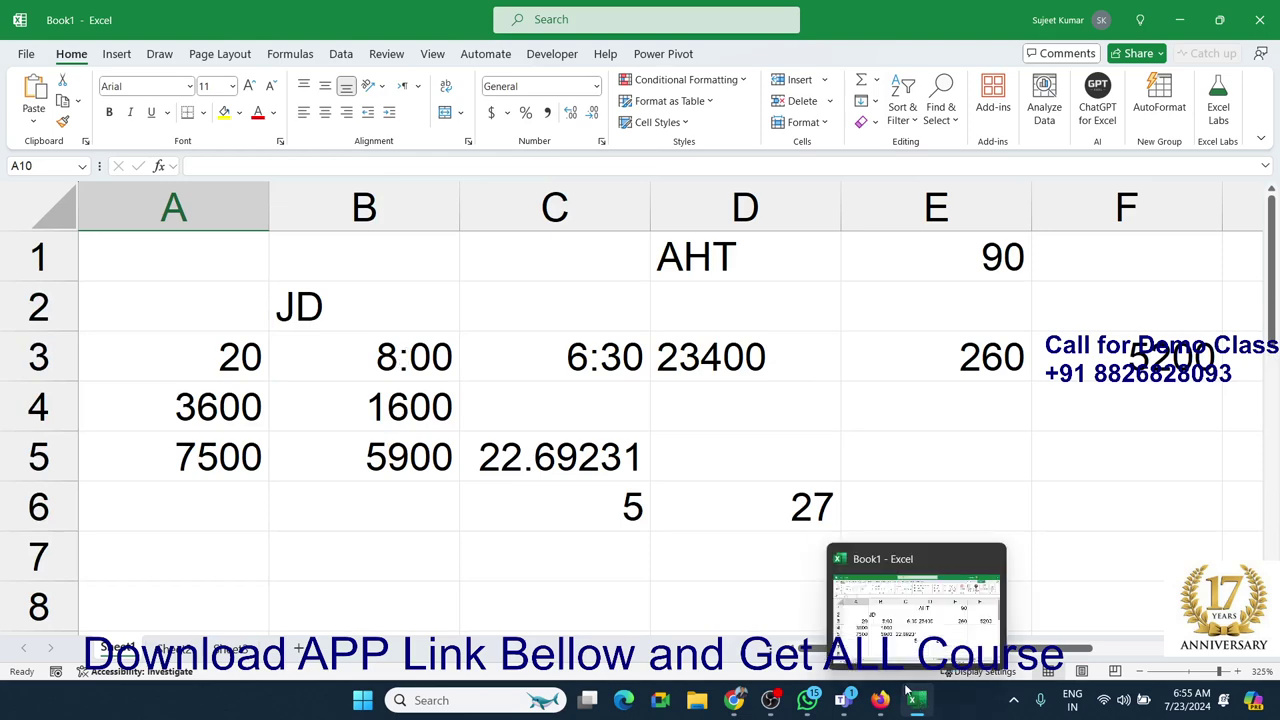
pyautogui.click(363, 477)
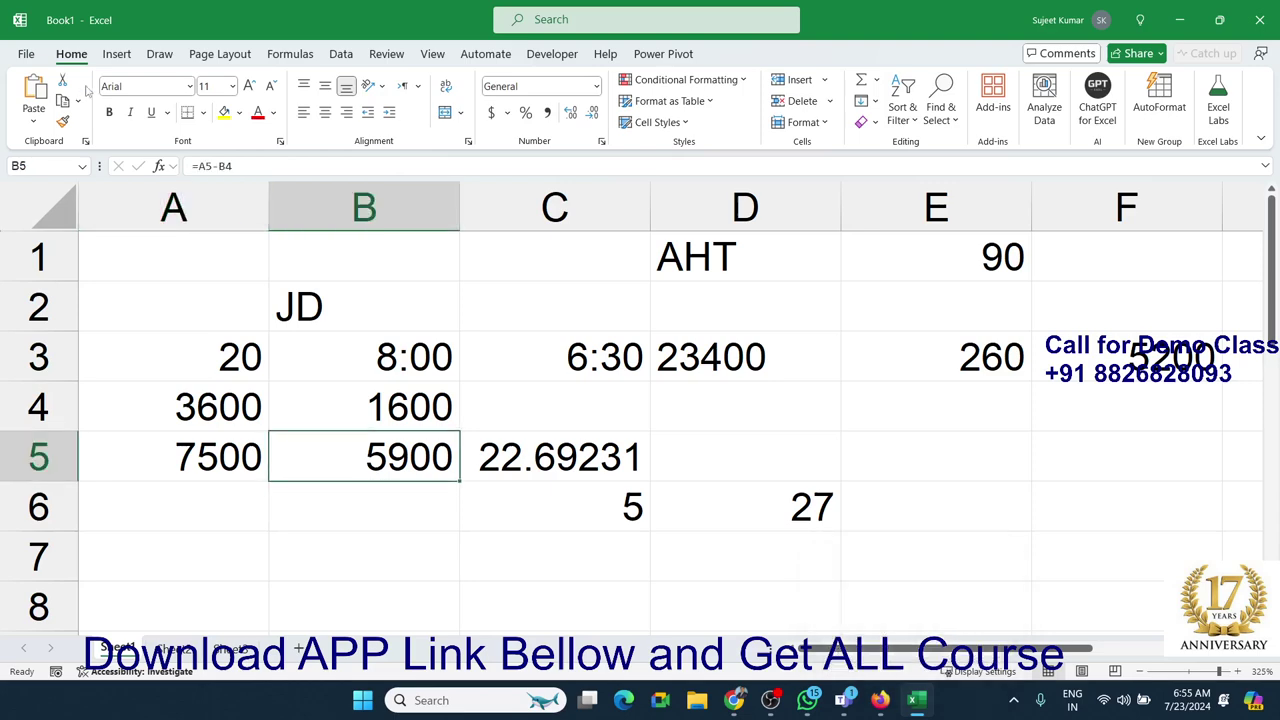
pyautogui.click(26, 56)
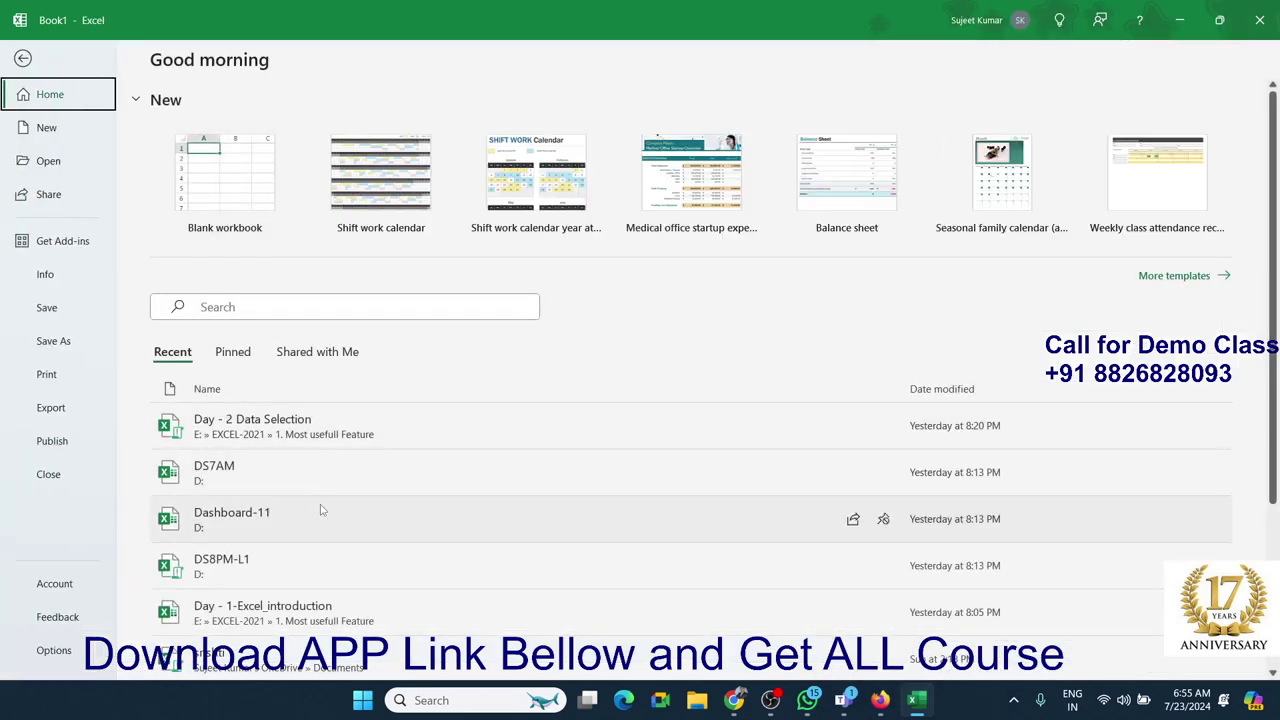
pyautogui.scroll(-1, 318, 513)
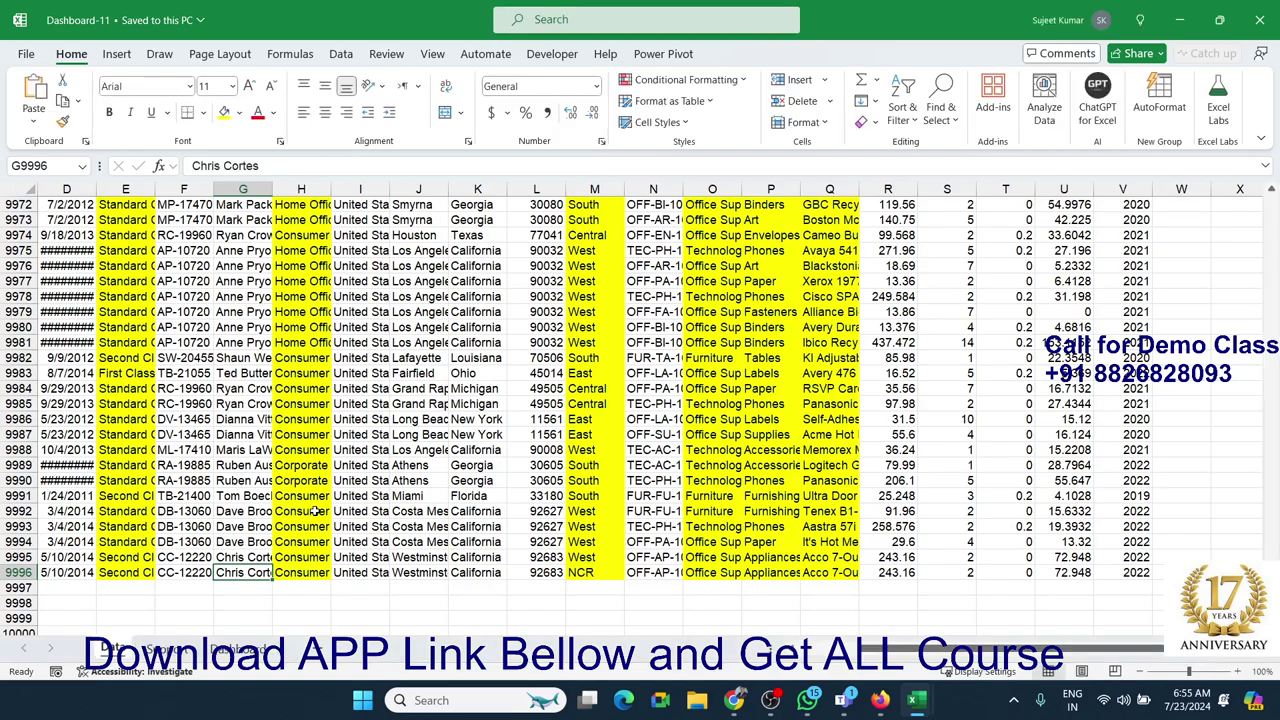
pyautogui.click(183, 449)
pyautogui.scroll(12, 190, 465)
pyautogui.scroll(12, 193, 465)
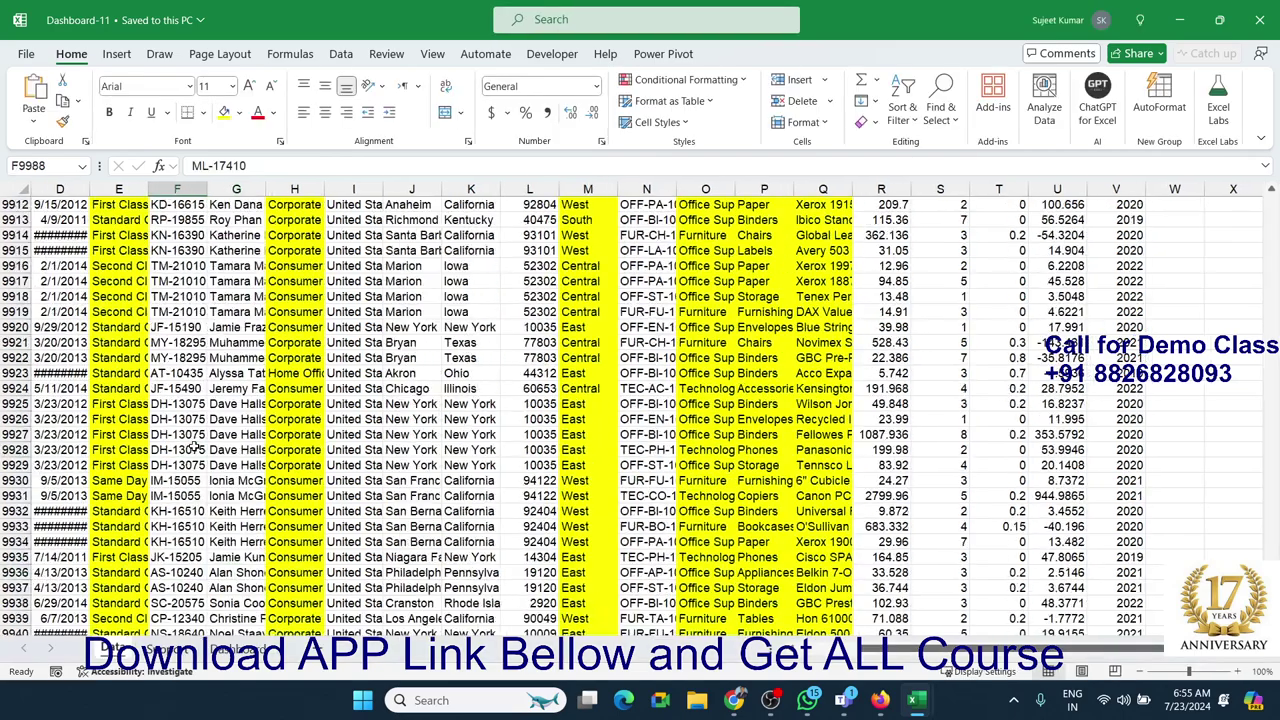
pyautogui.scroll(13, 195, 465)
pyautogui.click(166, 649)
# Step: On the Support sheet, step through the Sub-Category sales pivot to the Bookcases sales value
pyautogui.click(224, 310)
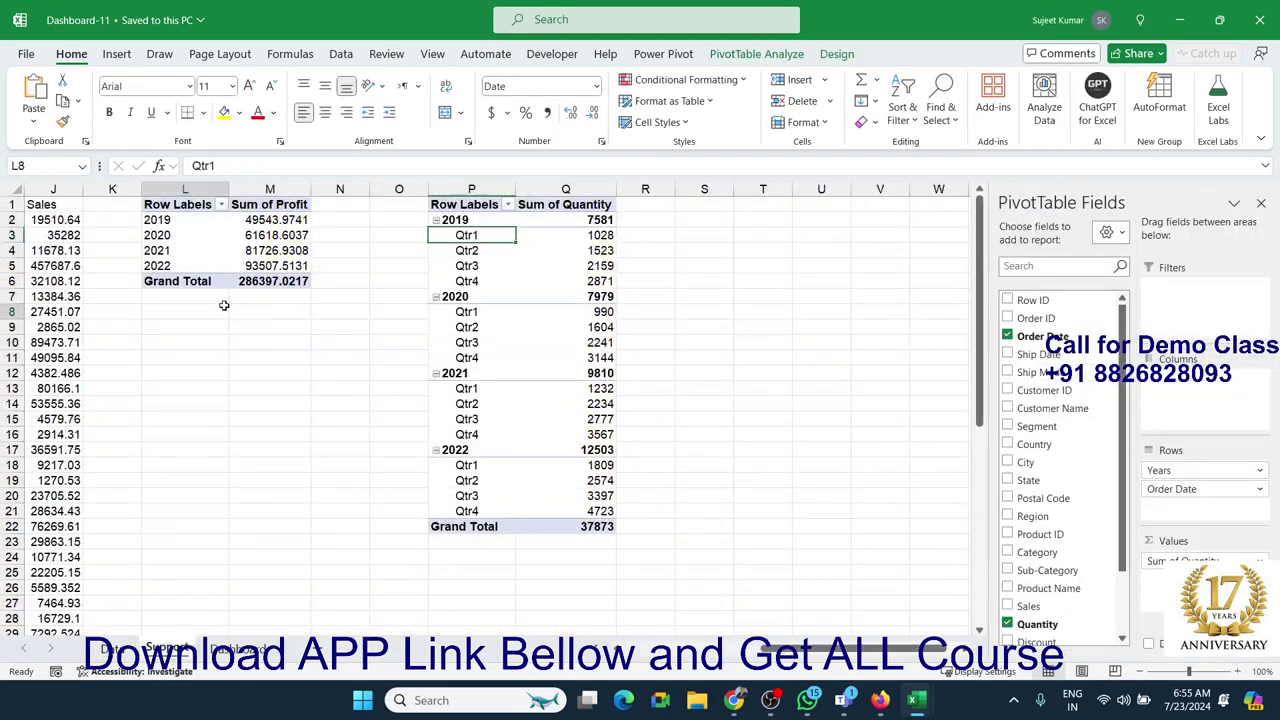
pyautogui.press('Left')
pyautogui.press('Left')
pyautogui.press('Left')
pyautogui.press('Left')
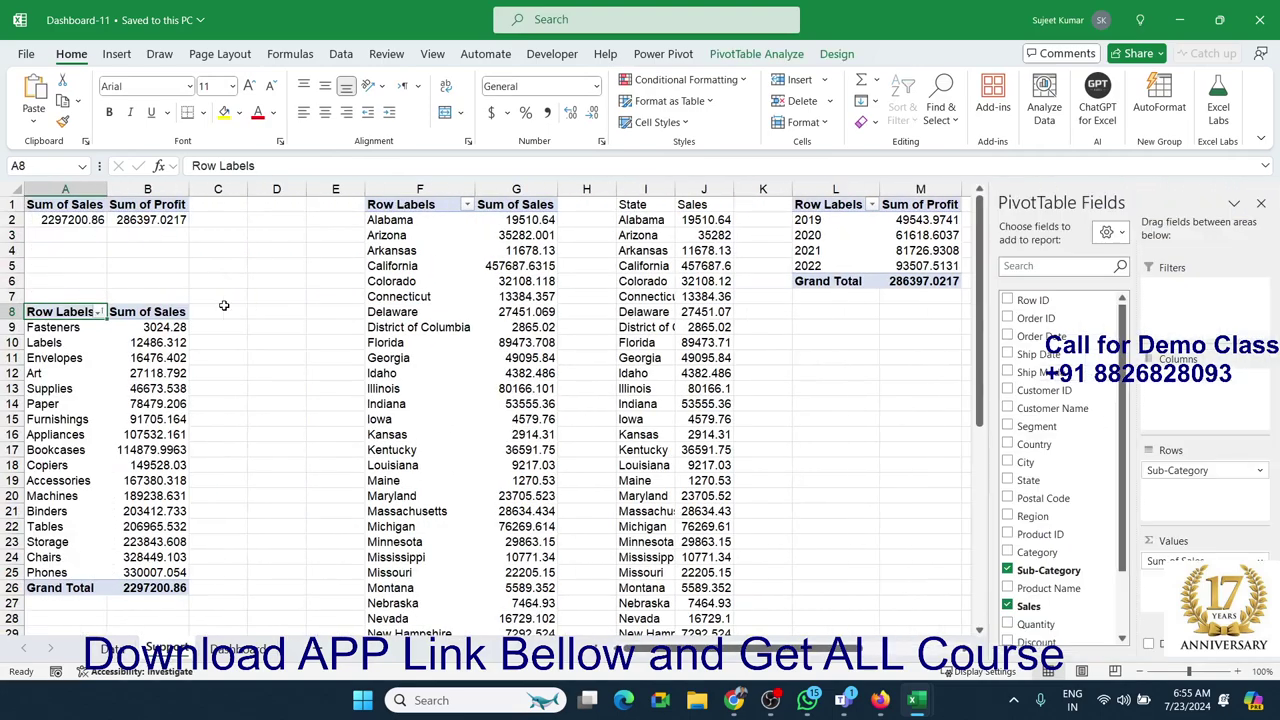
pyautogui.press('Up')
pyautogui.press('Up')
pyautogui.press('Up')
pyautogui.press('Up')
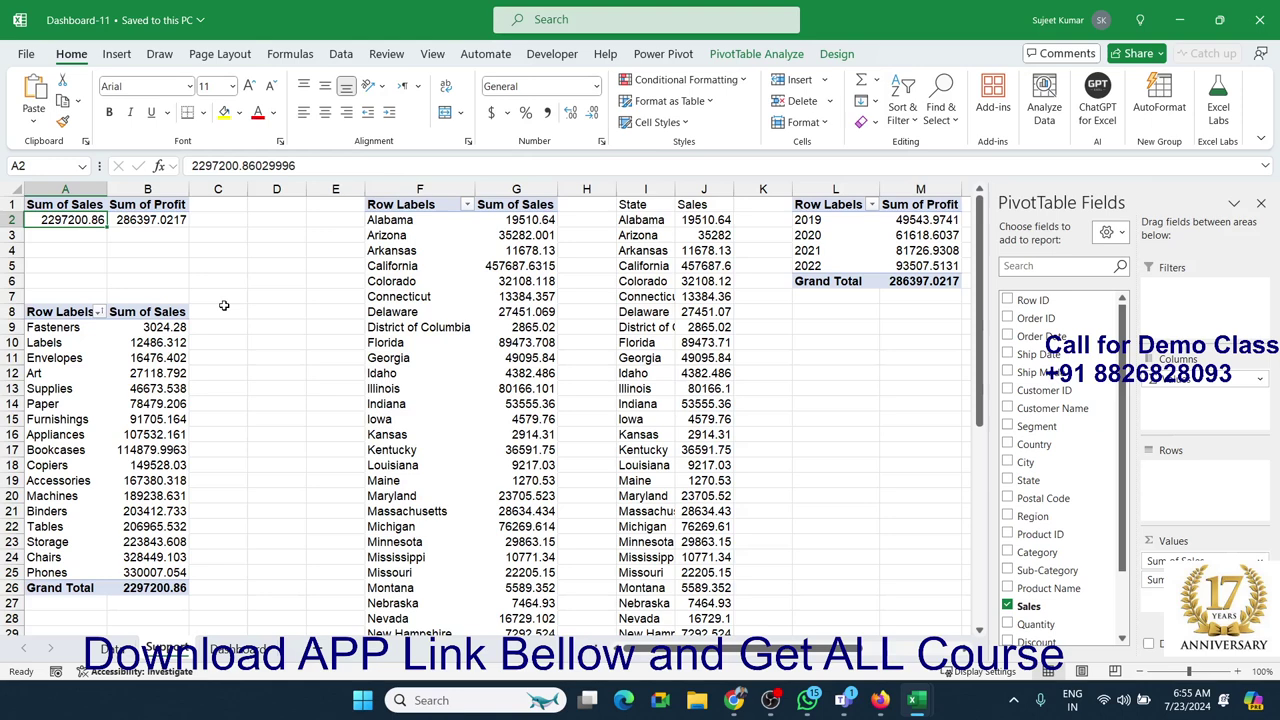
pyautogui.press('Right')
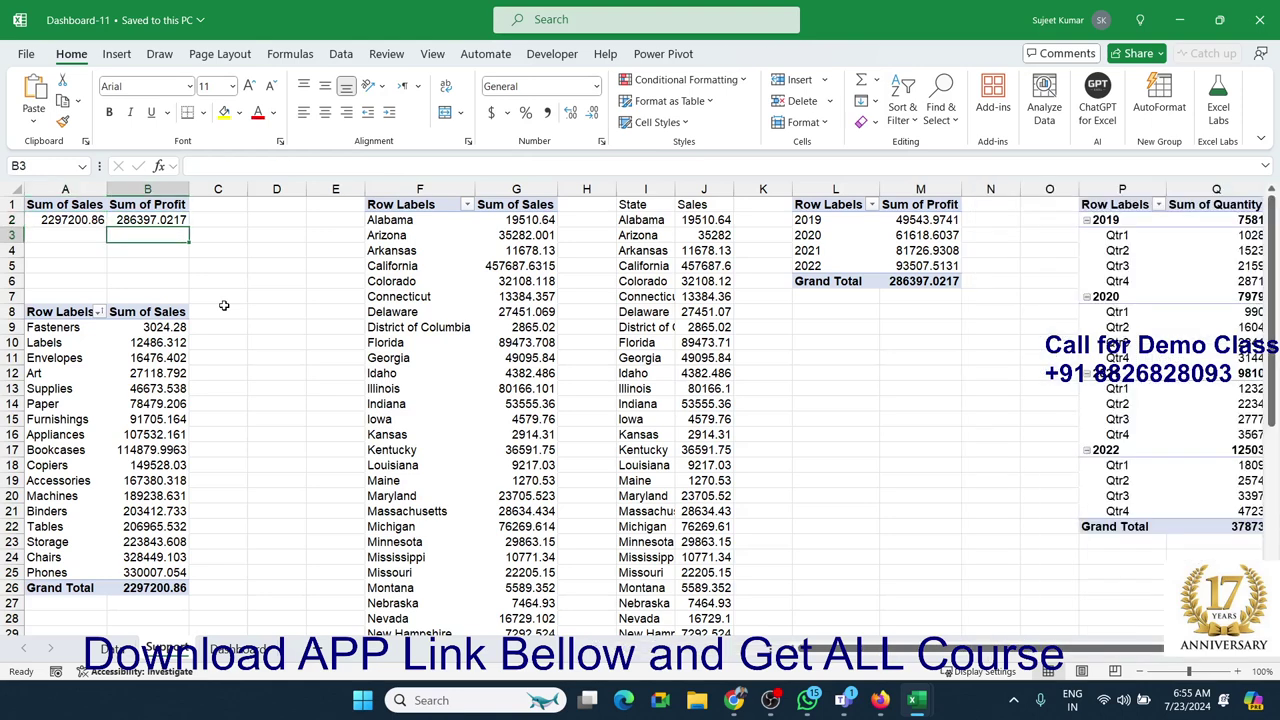
pyautogui.press('Down')
pyautogui.press('Down')
pyautogui.press('Down')
pyautogui.press('Down')
pyautogui.press('Down')
pyautogui.press('Left')
pyautogui.press('Down')
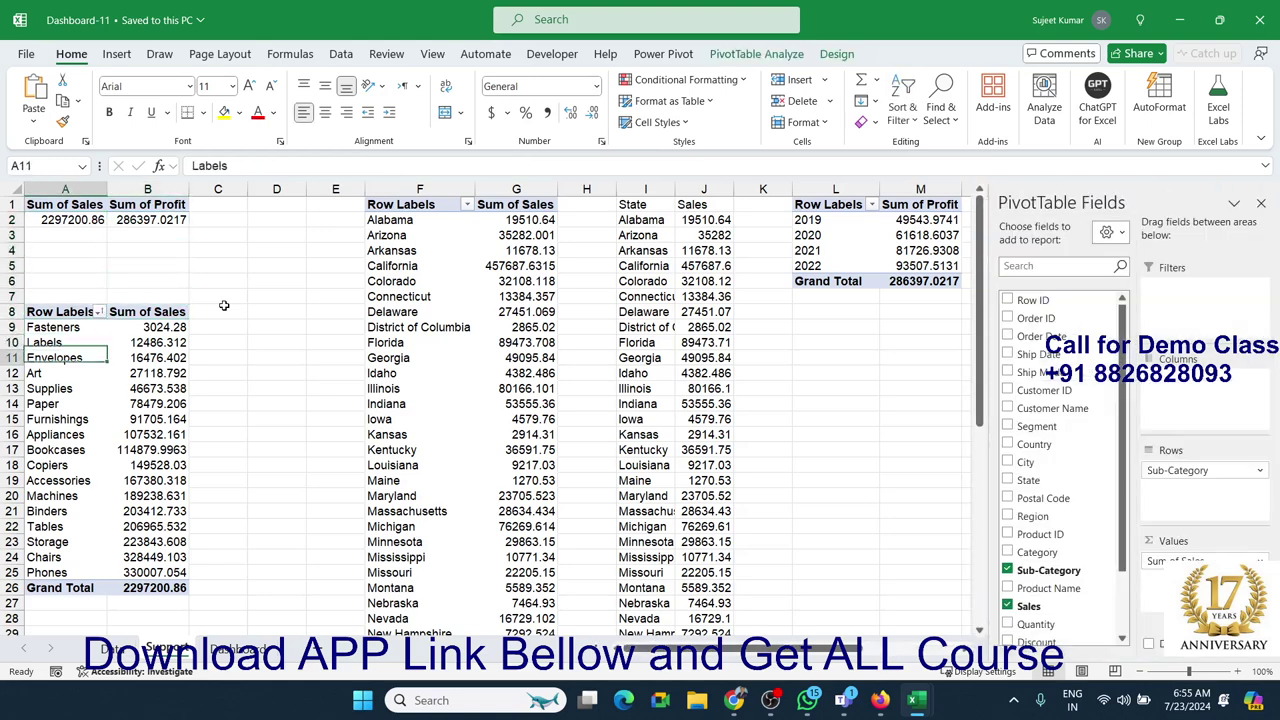
pyautogui.press('Down')
pyautogui.press('Down')
pyautogui.press('Down')
pyautogui.press('Down')
pyautogui.press('Down')
pyautogui.press('Down')
pyautogui.press('Down')
pyautogui.press('Down')
pyautogui.press('Down')
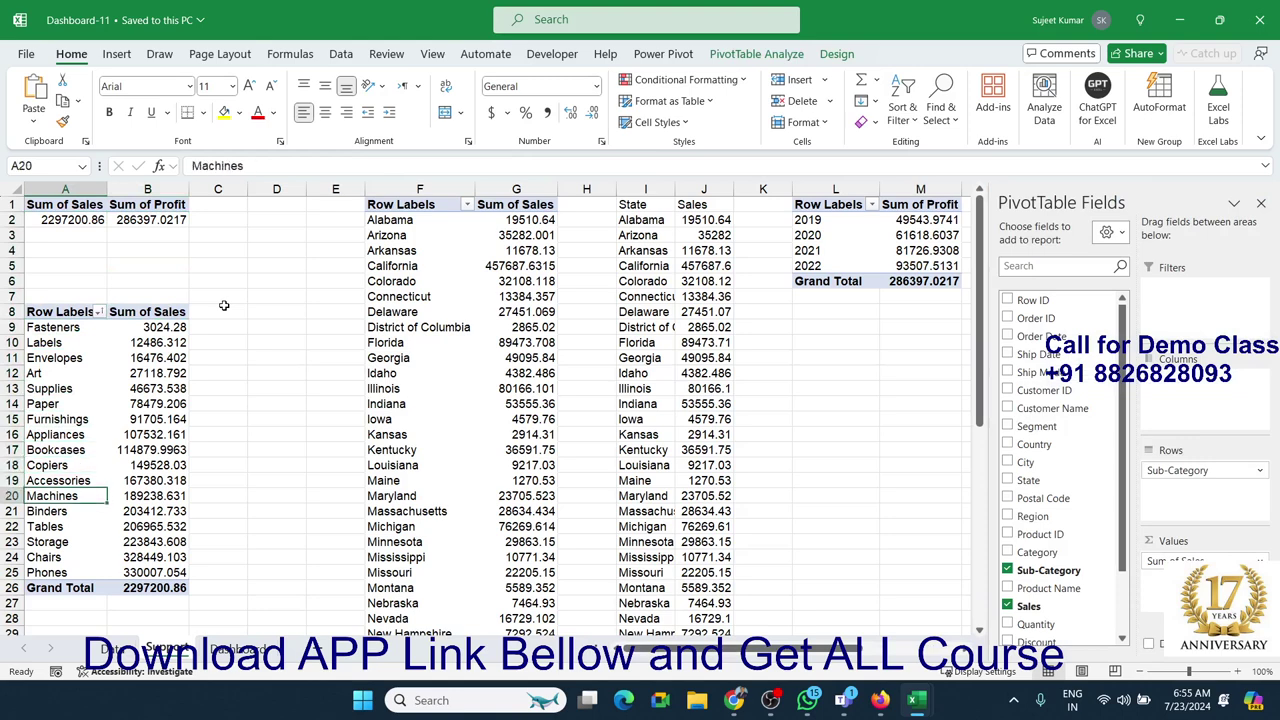
pyautogui.press('Right')
pyautogui.press('Up')
pyautogui.press('Up')
pyautogui.press('Up')
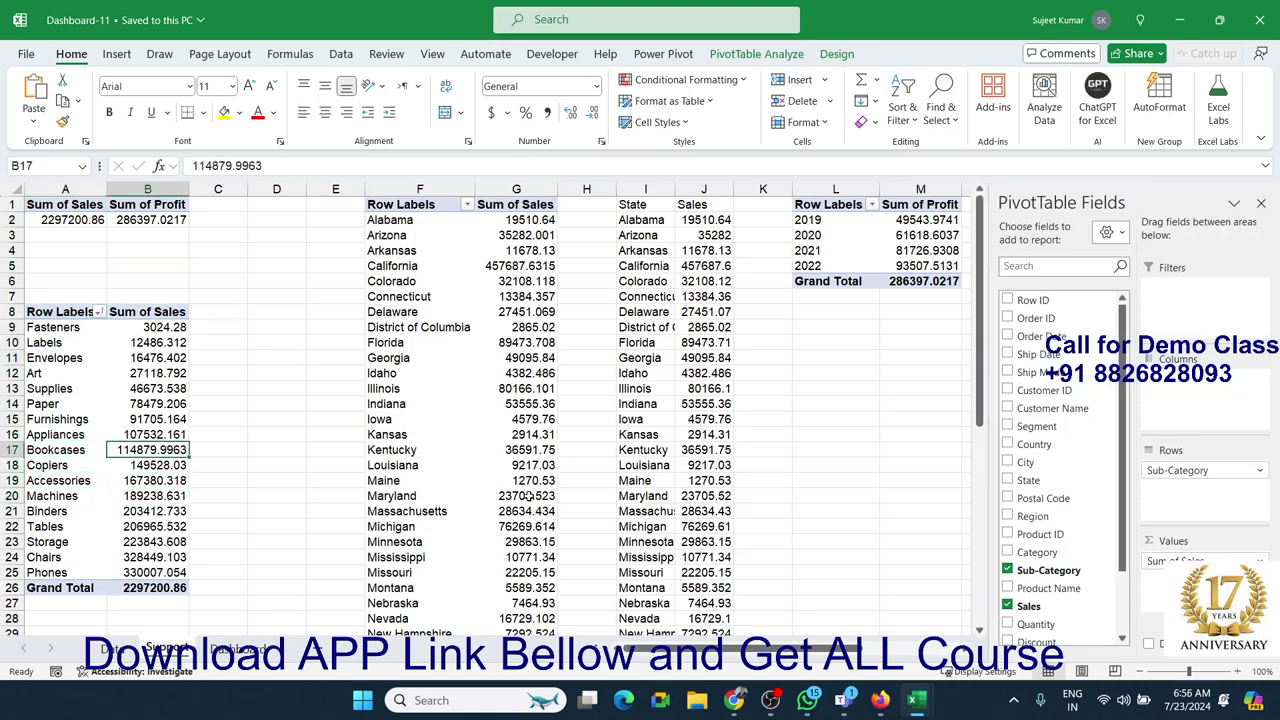
# Step: Inspect the state pivot, Idaho's copied sales formula, and the 2020–2022 yearly profit pivot
pyautogui.moveTo(395, 311); pyautogui.dragTo(406, 430)
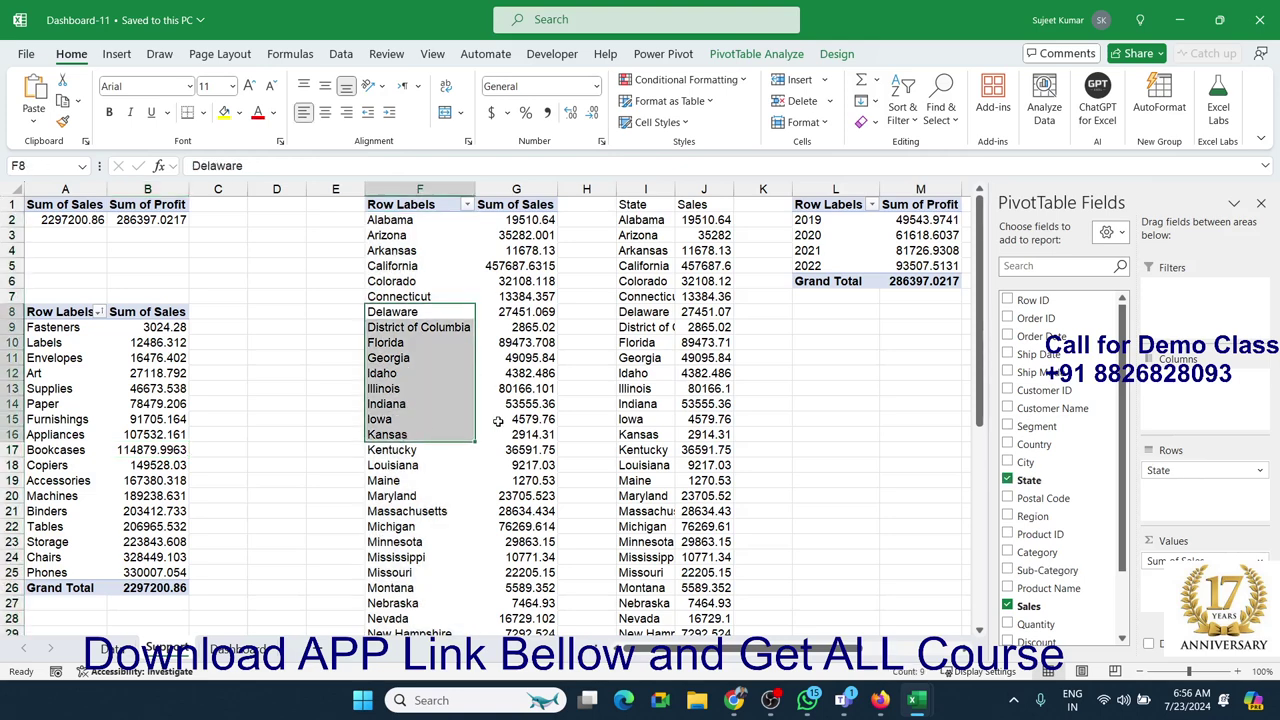
pyautogui.click(525, 419)
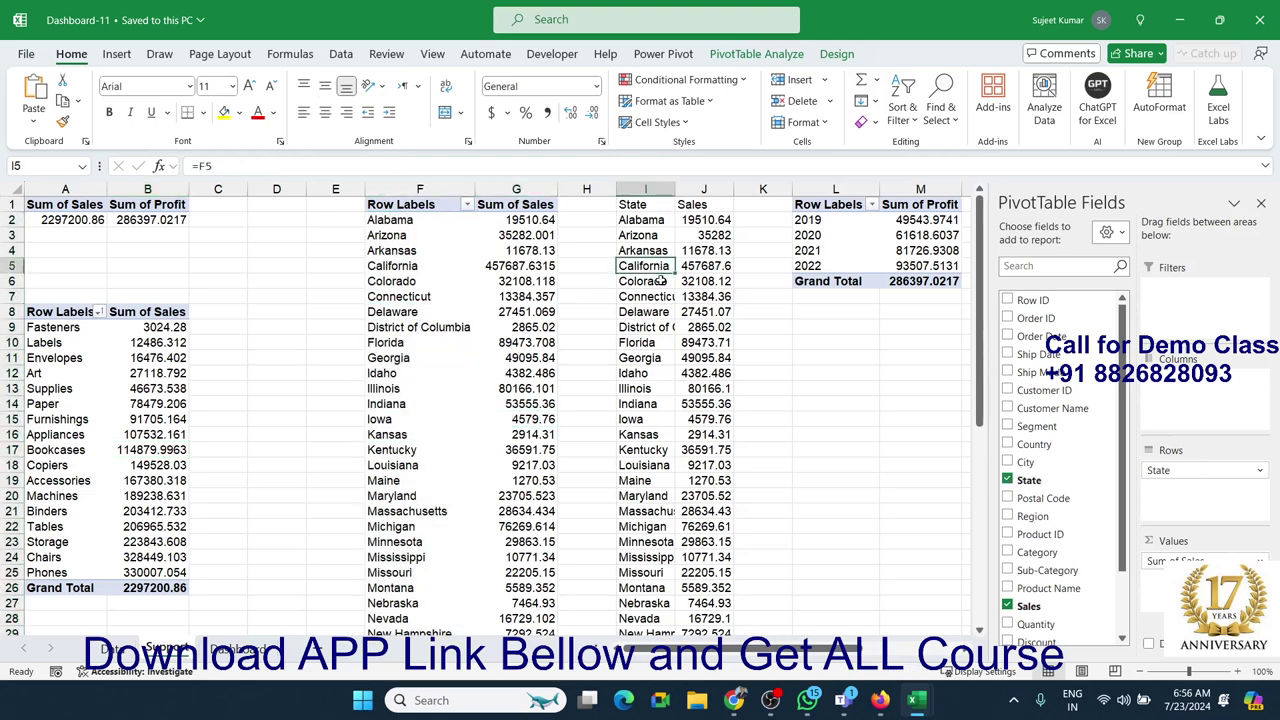
pyautogui.moveTo(664, 287); pyautogui.dragTo(655, 420)
pyautogui.click(703, 372)
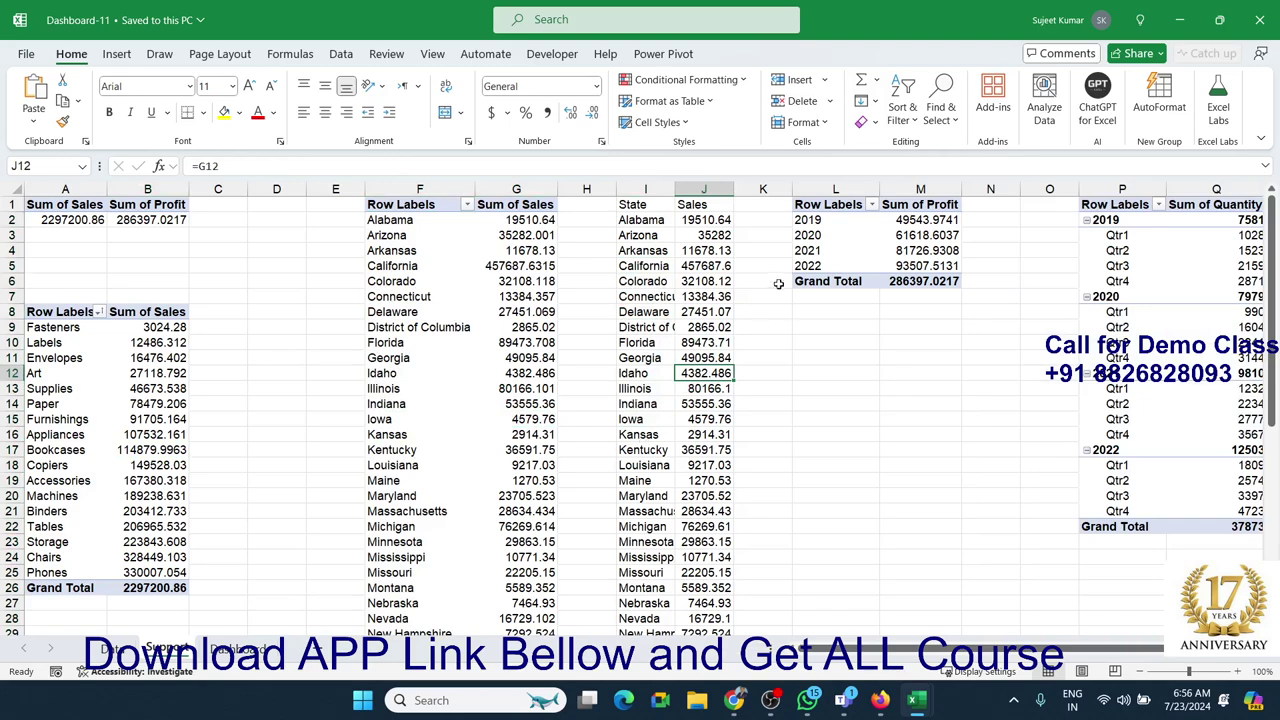
pyautogui.moveTo(846, 234); pyautogui.dragTo(840, 265)
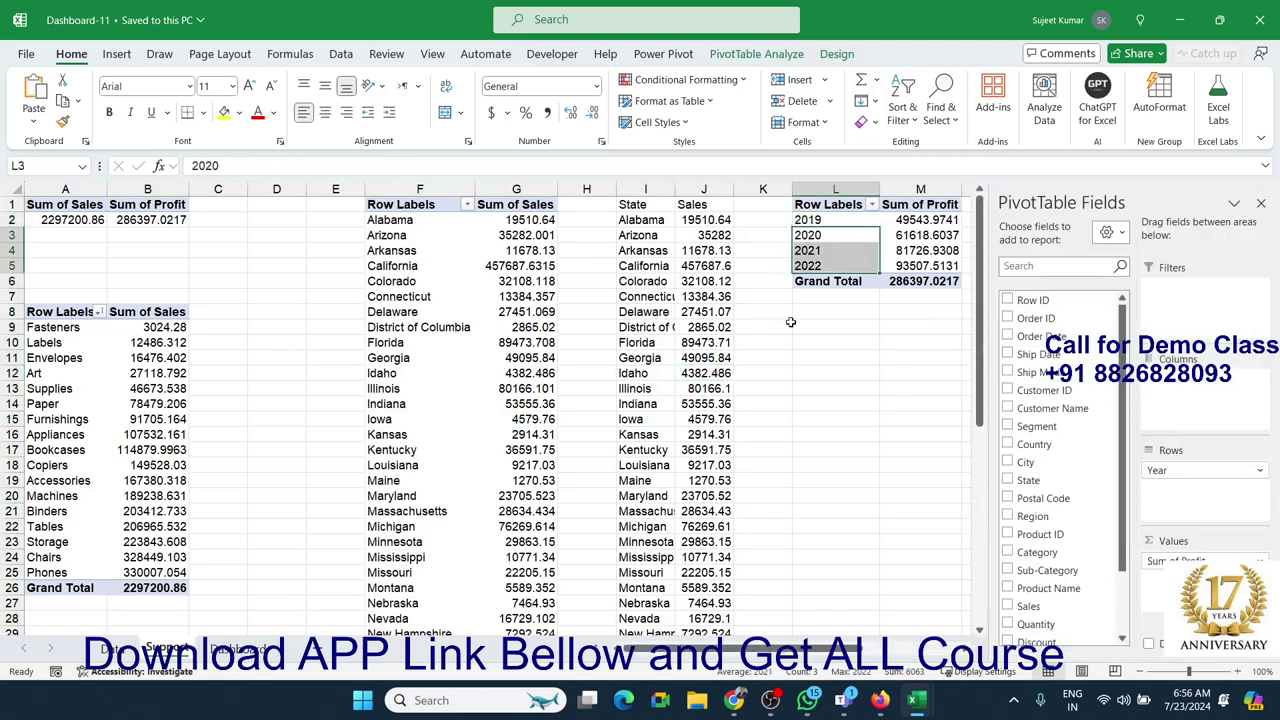
pyautogui.click(814, 346)
# Step: Look over the quarterly quantity pivot, then switch to the raw order data sheet
pyautogui.press('Right')
pyautogui.press('Right')
pyautogui.press('Right')
pyautogui.press('Right')
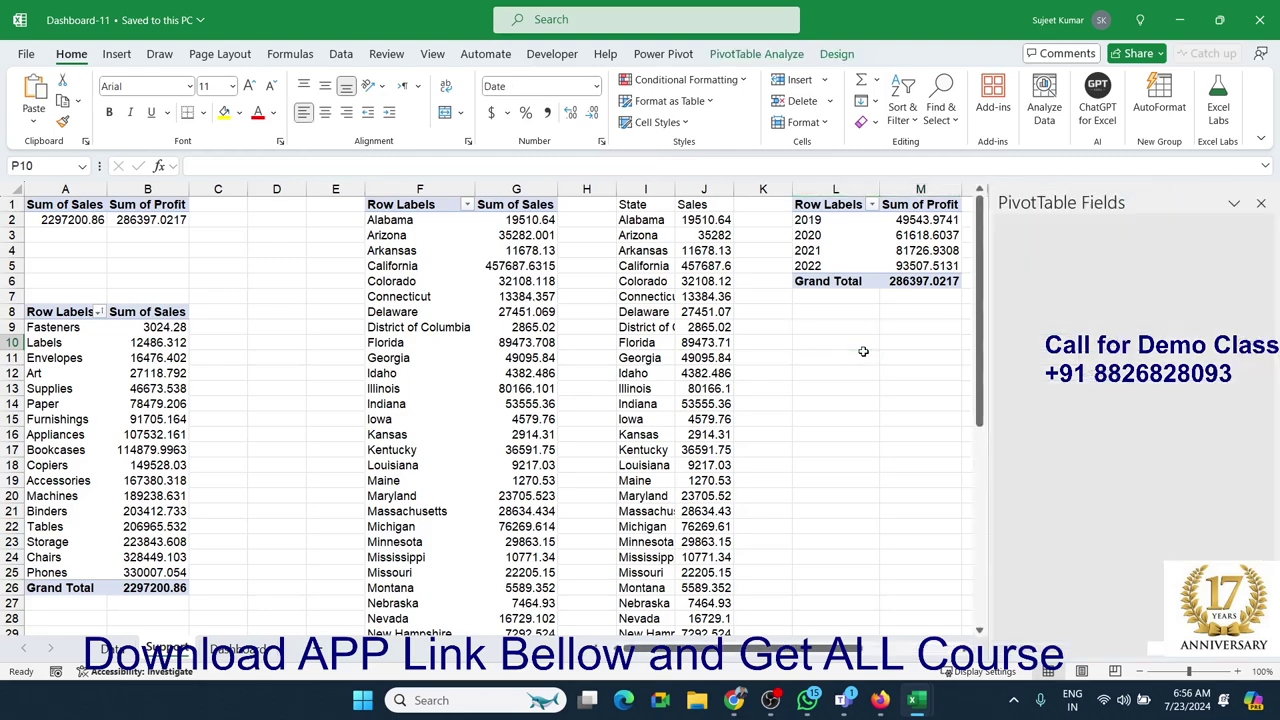
pyautogui.press('Right')
pyautogui.press('Right')
pyautogui.press('Left')
pyautogui.press('Left')
pyautogui.press('Left')
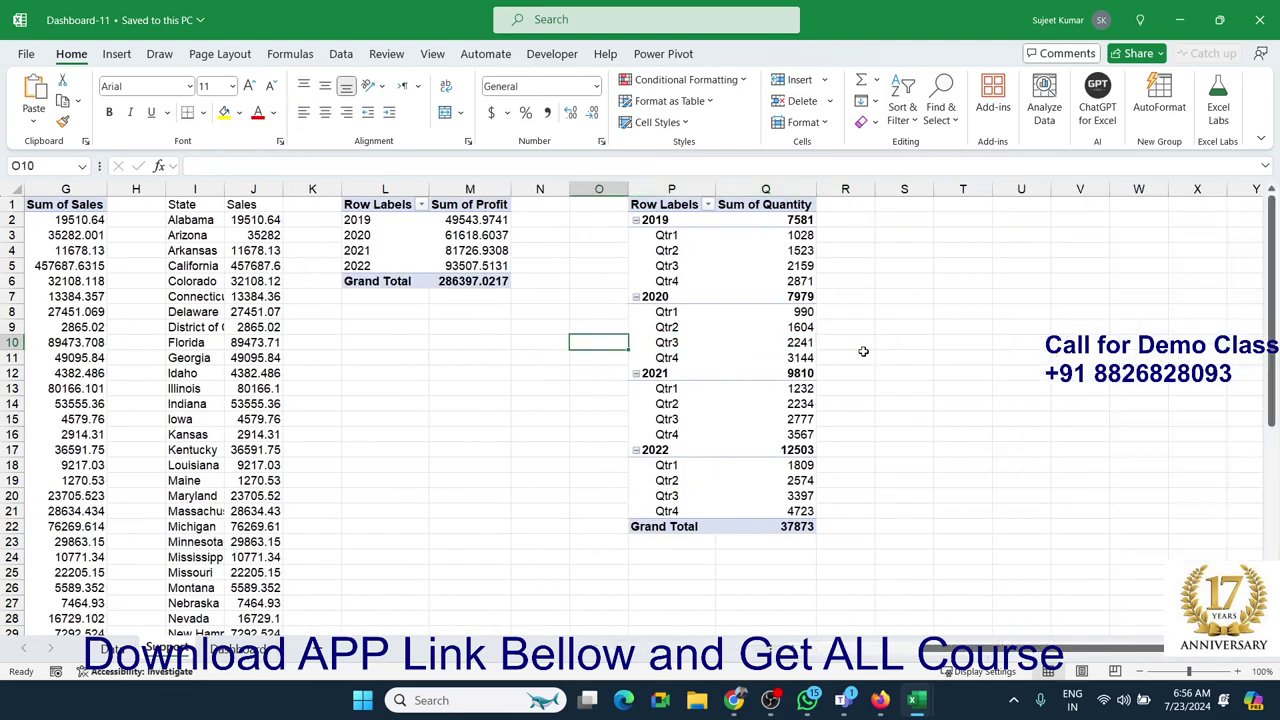
pyautogui.press('Left')
pyautogui.press('Left')
pyautogui.press('Left')
pyautogui.press('Left')
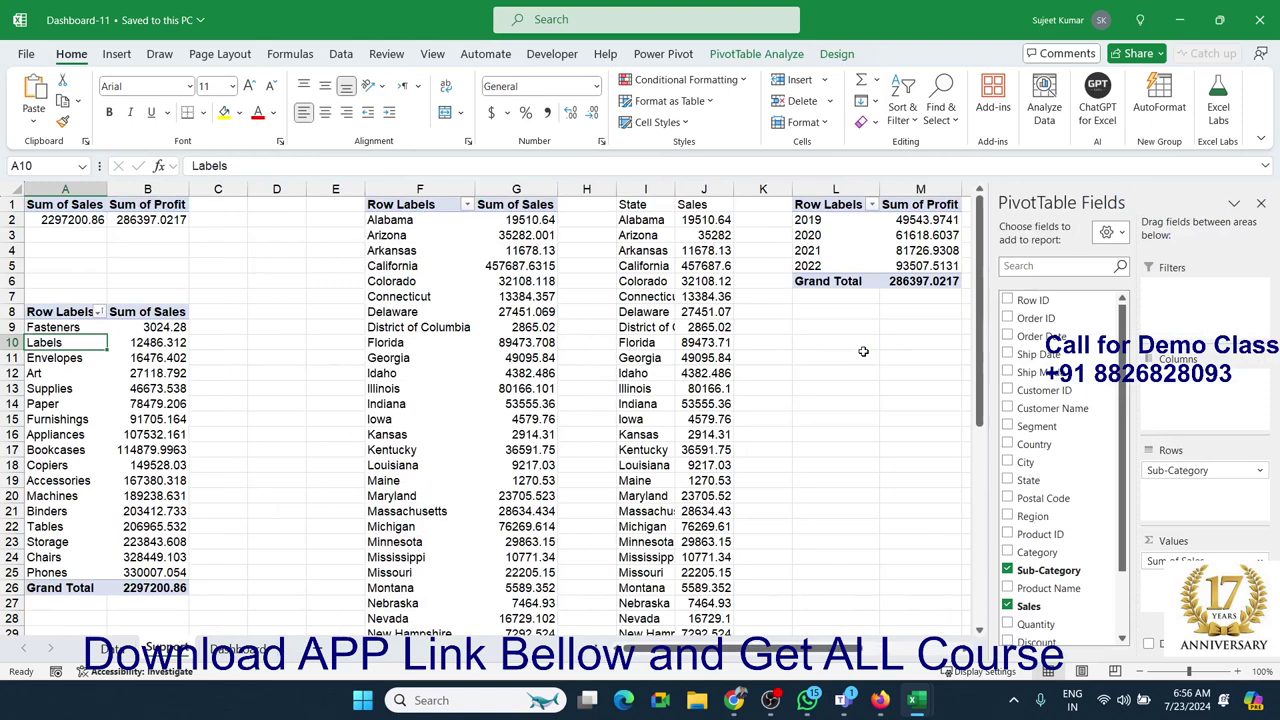
pyautogui.click(113, 649)
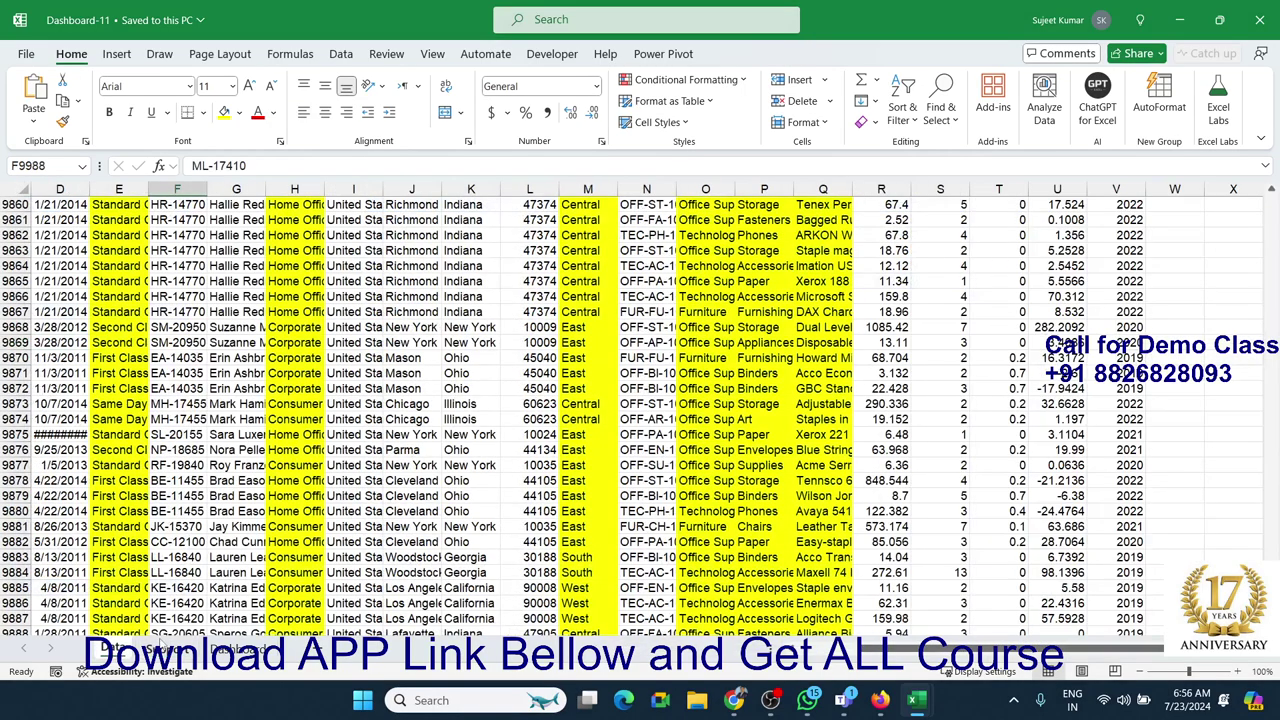
# Step: Revisit the pivot table sheet, select its top block of cells, then show the Dashboard sheet
pyautogui.click(164, 648)
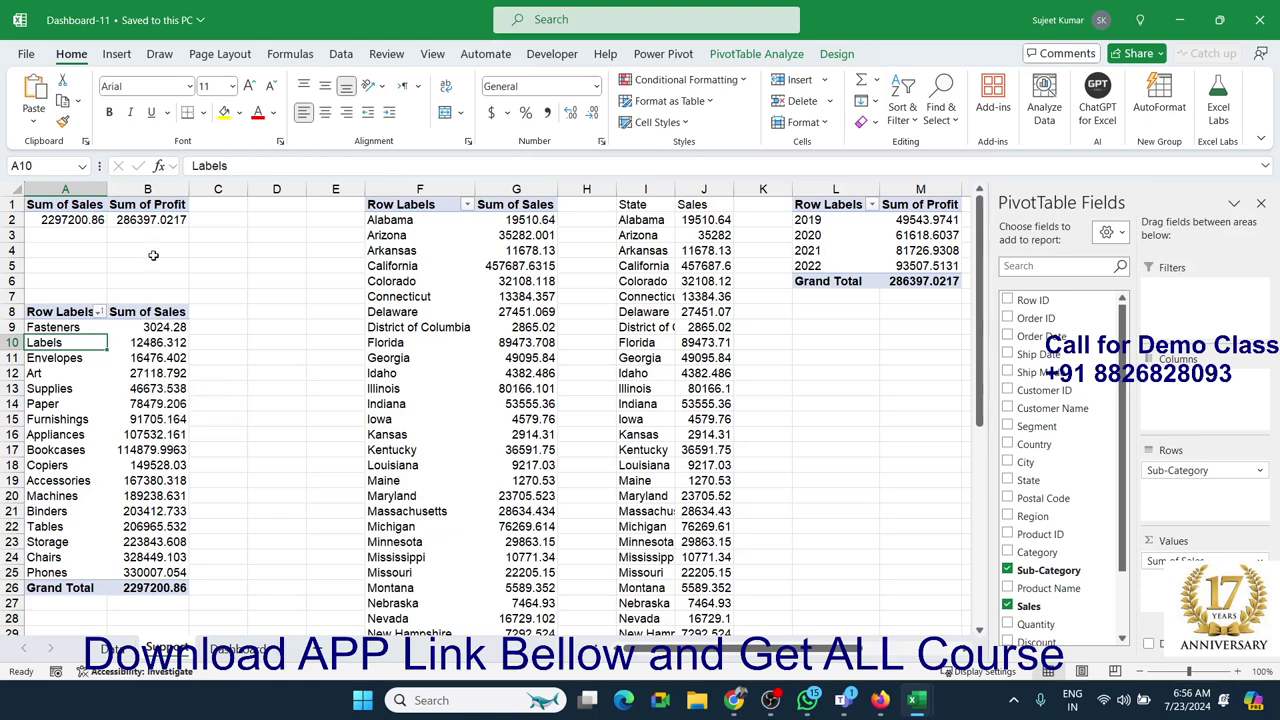
pyautogui.moveTo(145, 236)
pyautogui.mouseDown()
pyautogui.moveTo(505, 278)
pyautogui.moveTo(880, 395)
pyautogui.mouseUp()
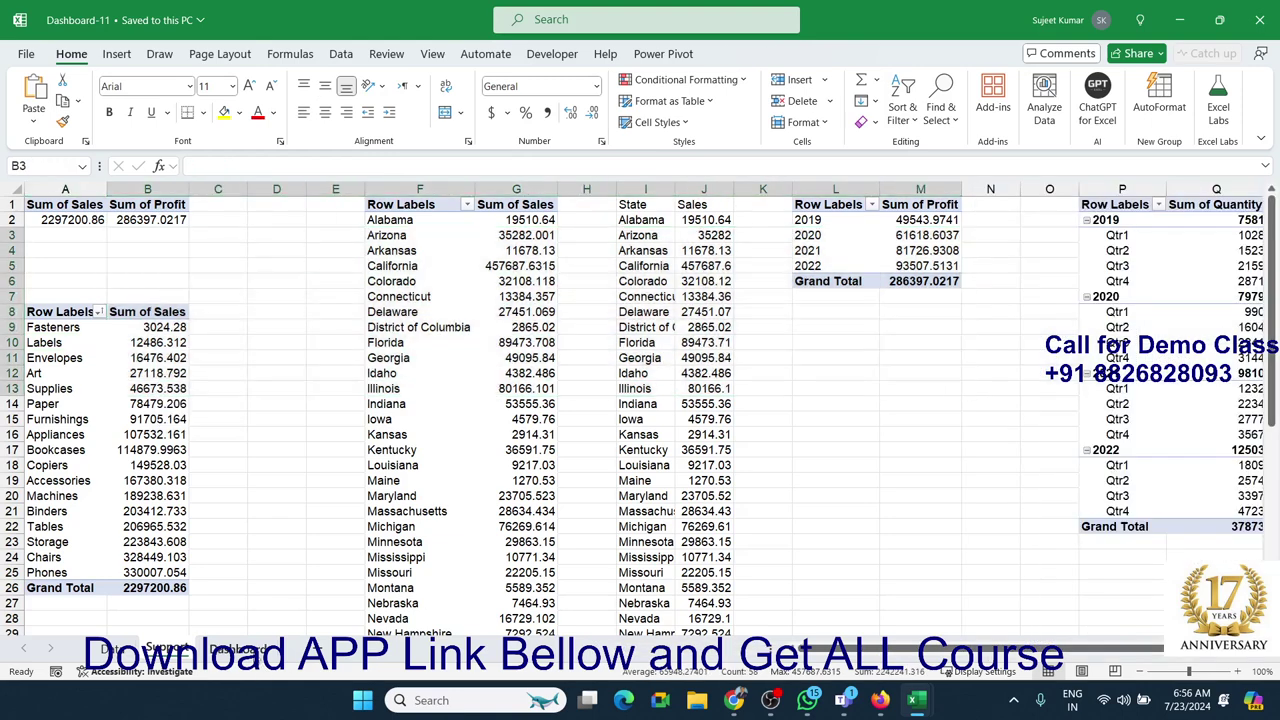
pyautogui.click(237, 648)
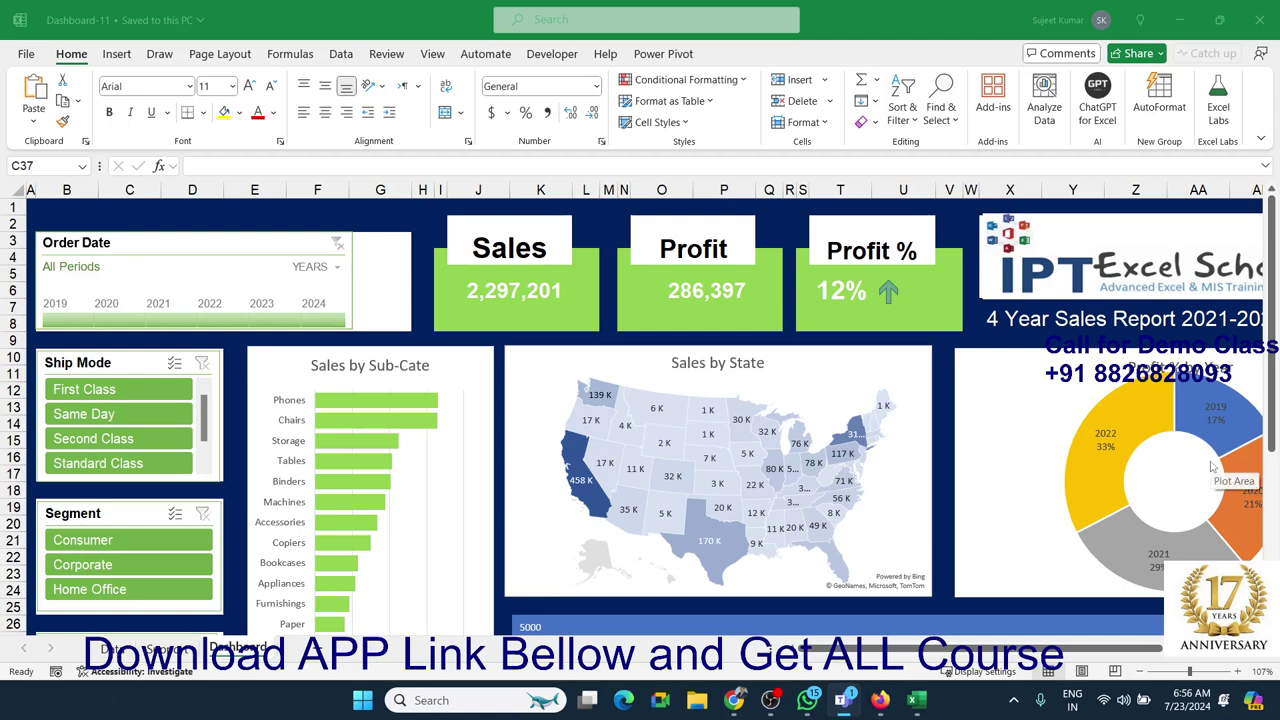
pyautogui.click(522, 285)
pyautogui.click(690, 288)
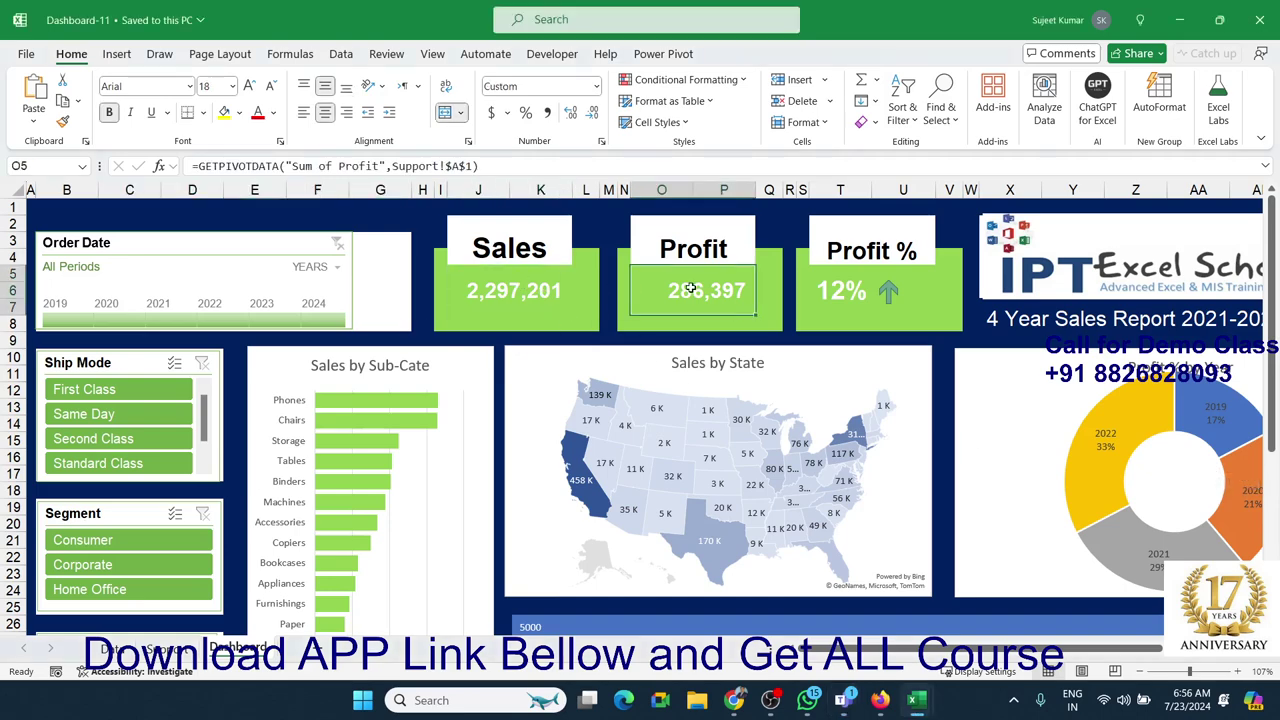
pyautogui.click(836, 298)
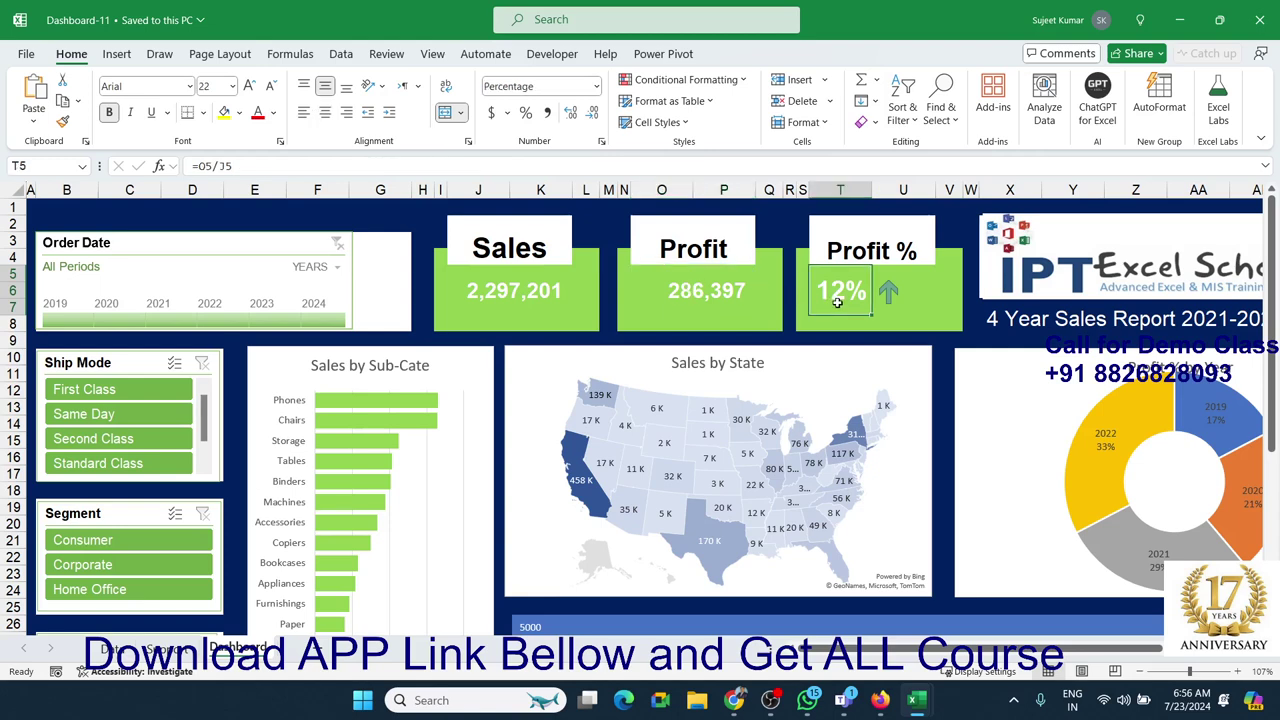
pyautogui.scroll(-4, 340, 440)
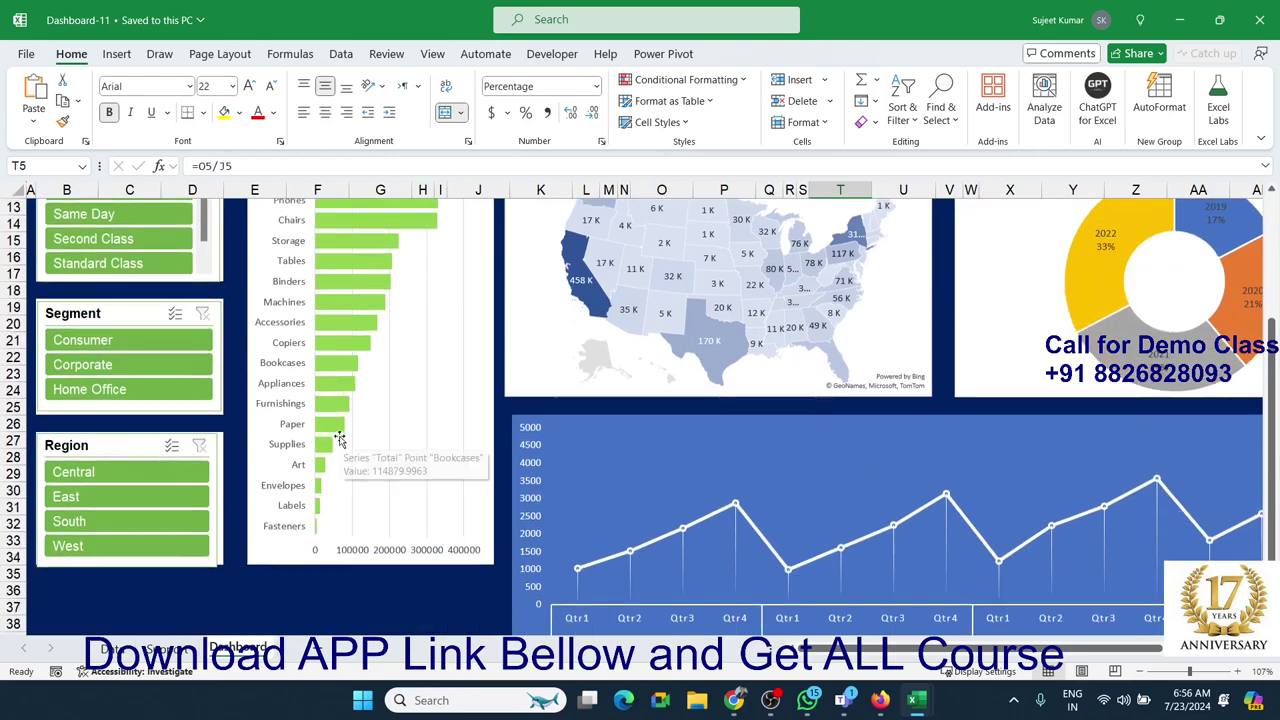
pyautogui.scroll(3, 340, 440)
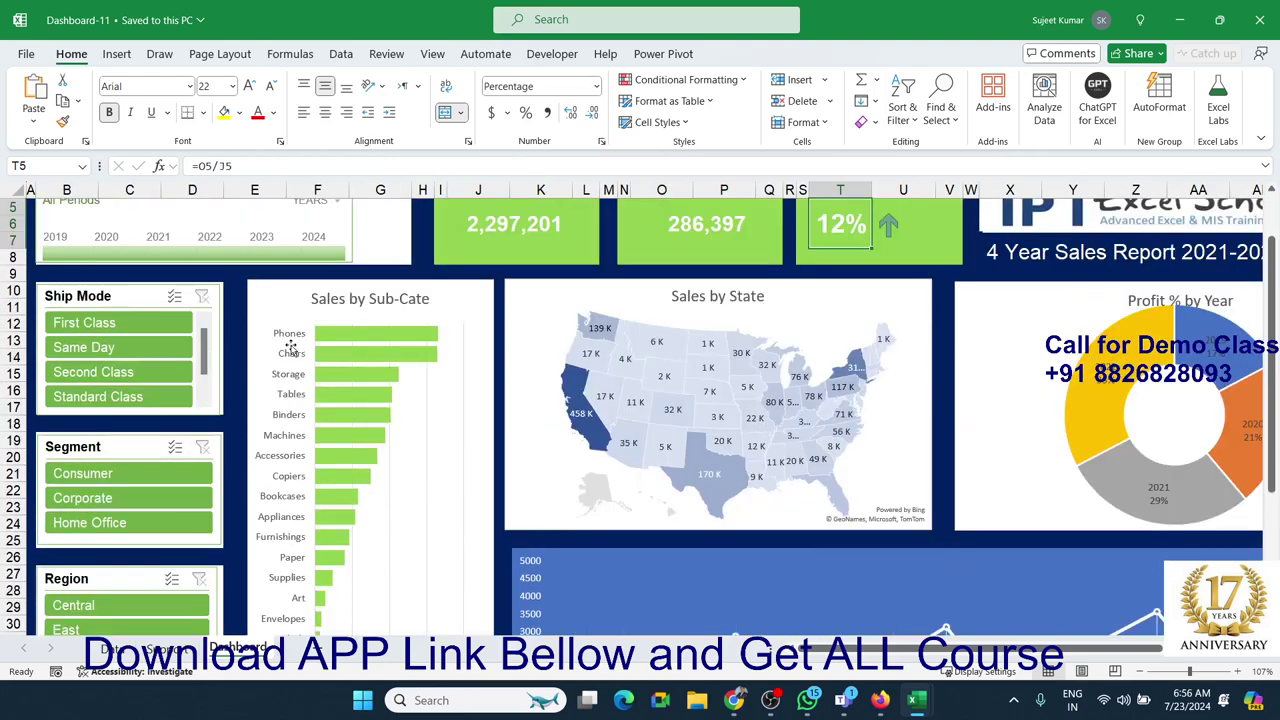
pyautogui.scroll(-4, 298, 415)
pyautogui.scroll(3, 303, 437)
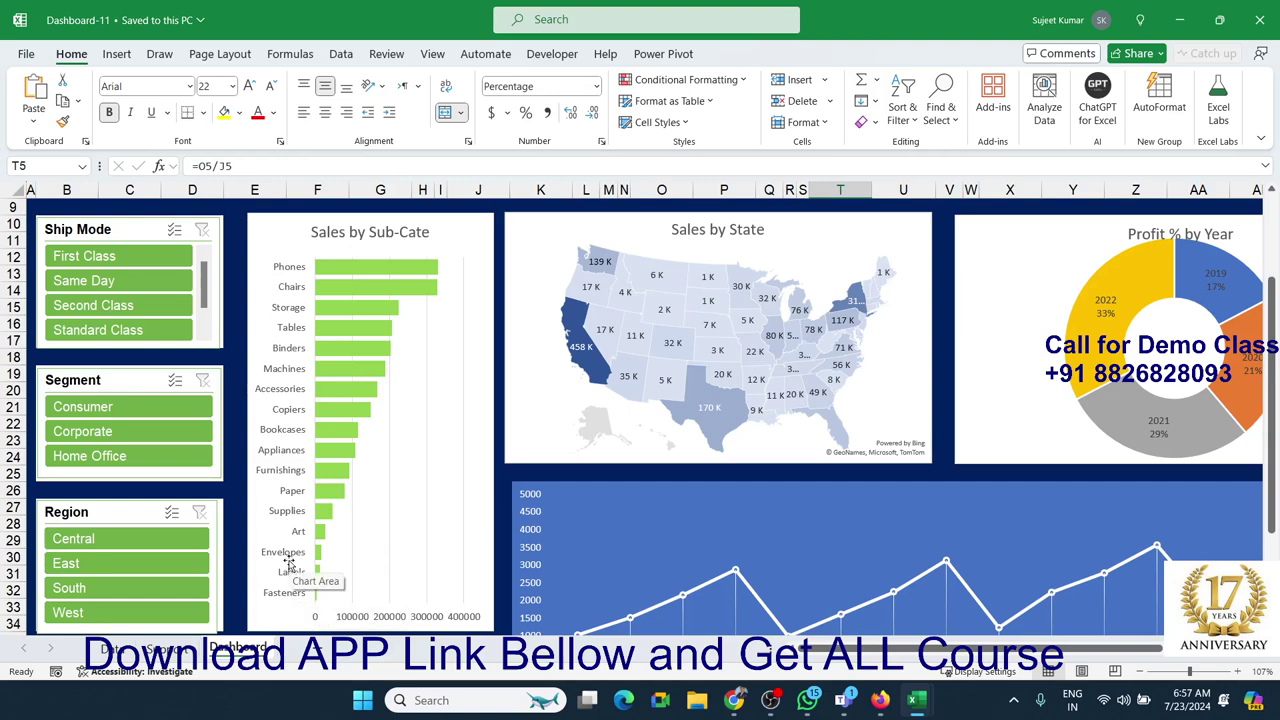
pyautogui.scroll(2, 287, 562)
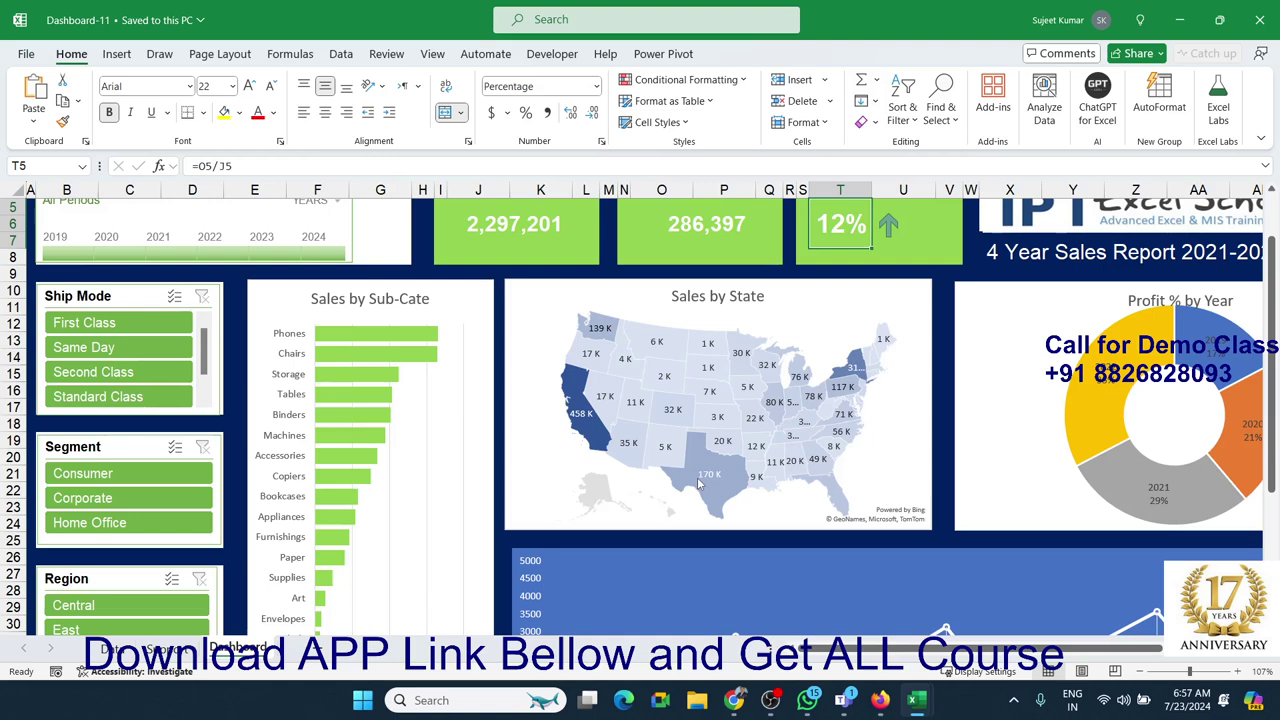
pyautogui.moveTo(726, 486)
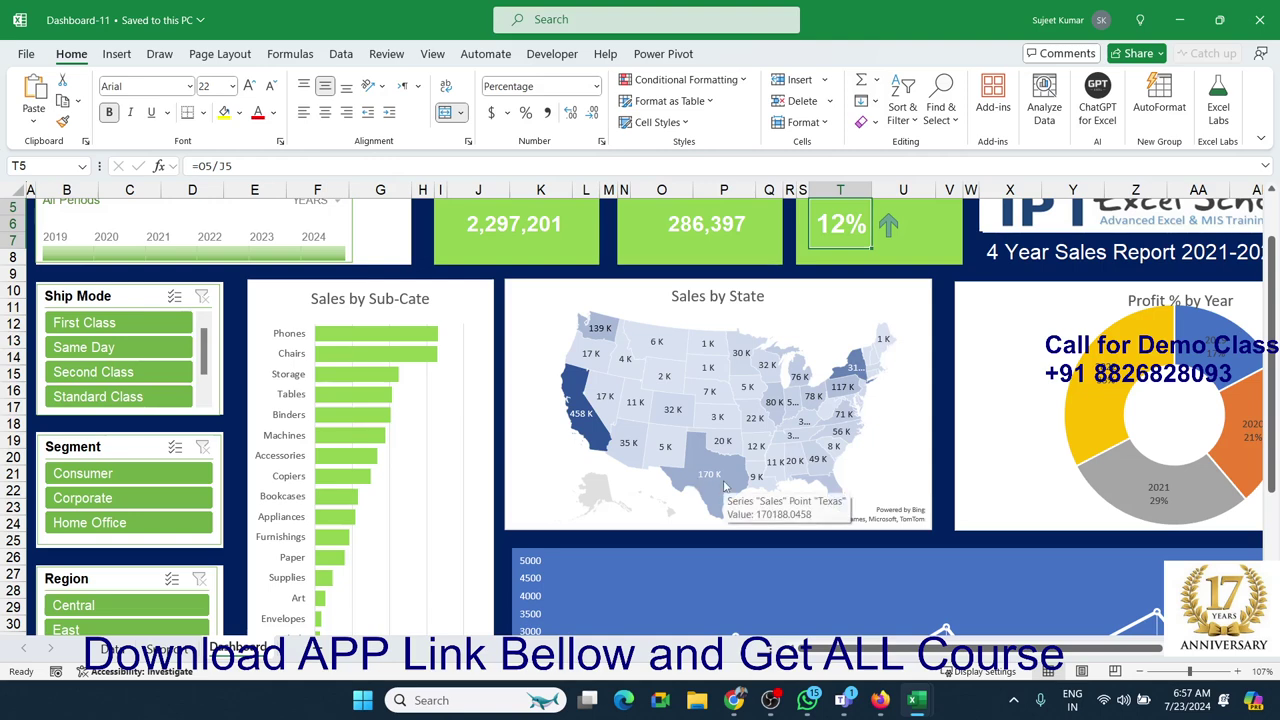
pyautogui.moveTo(588, 434)
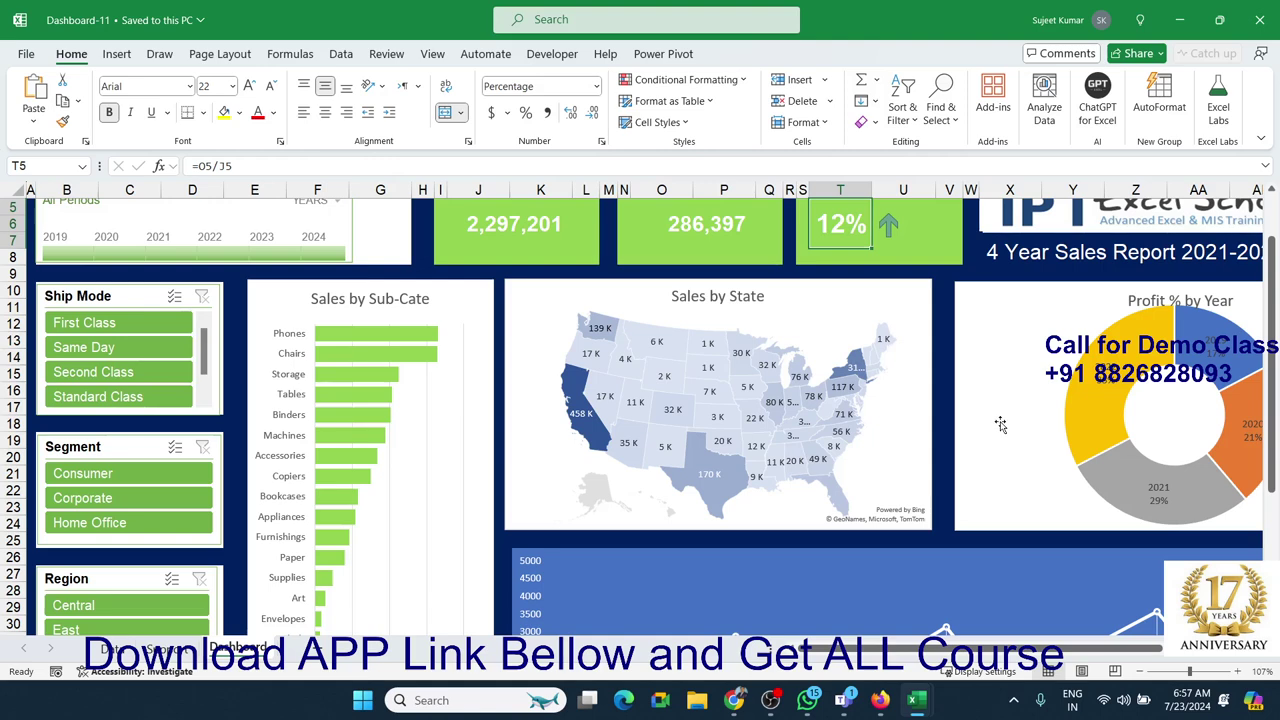
pyautogui.moveTo(1082, 648); pyautogui.dragTo(1084, 648)
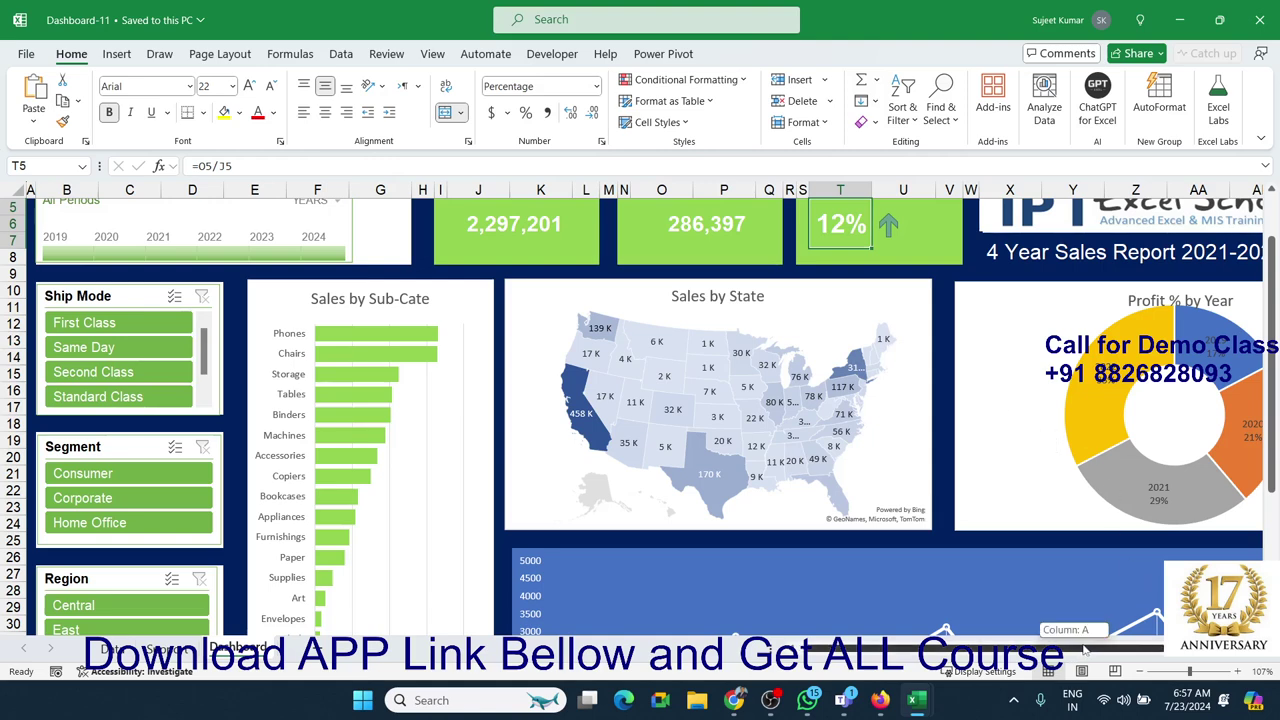
pyautogui.click(1147, 655)
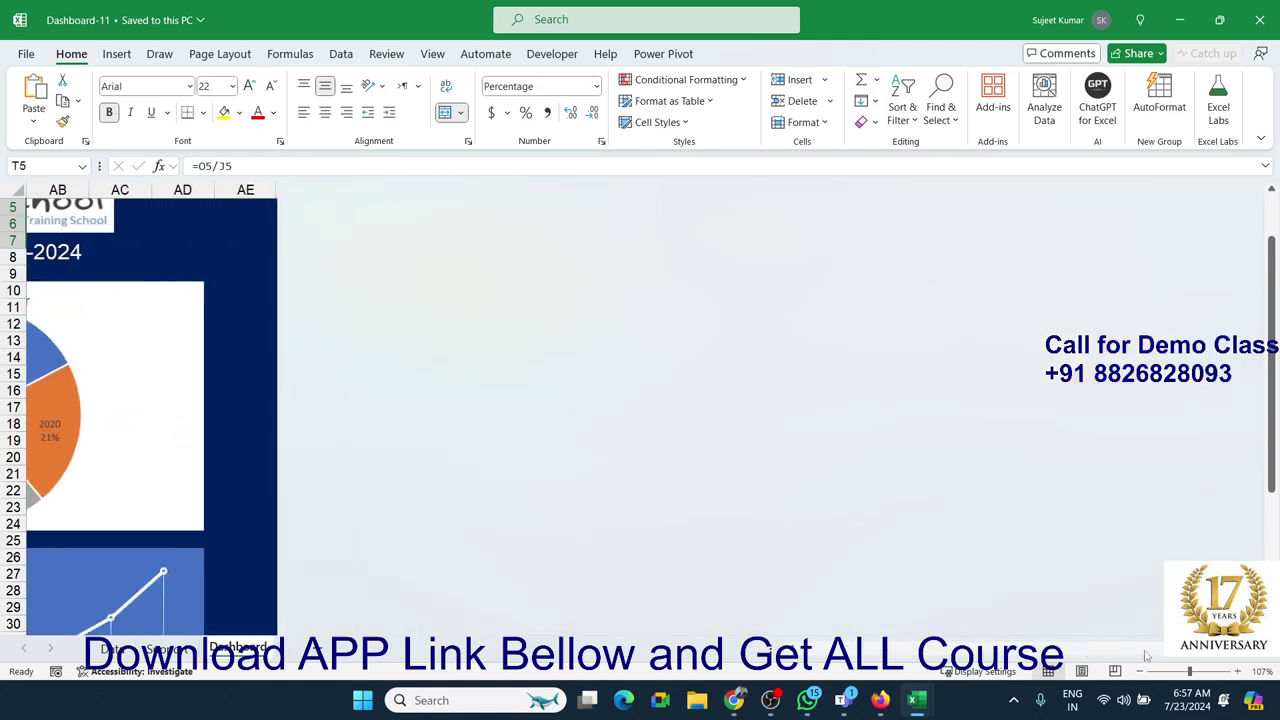
pyautogui.hscroll(-2, 547, 416)
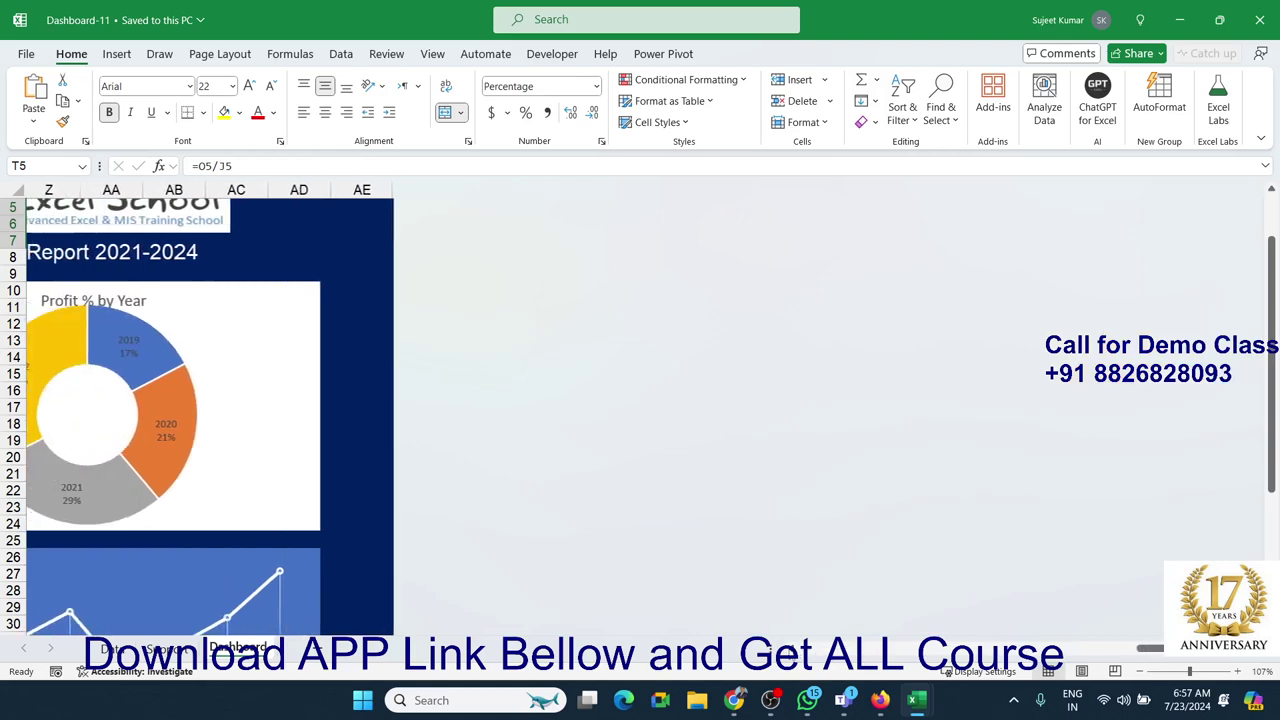
pyautogui.hscroll(-2, 547, 416)
pyautogui.hscroll(-2, 547, 416)
pyautogui.hscroll(-2, 547, 416)
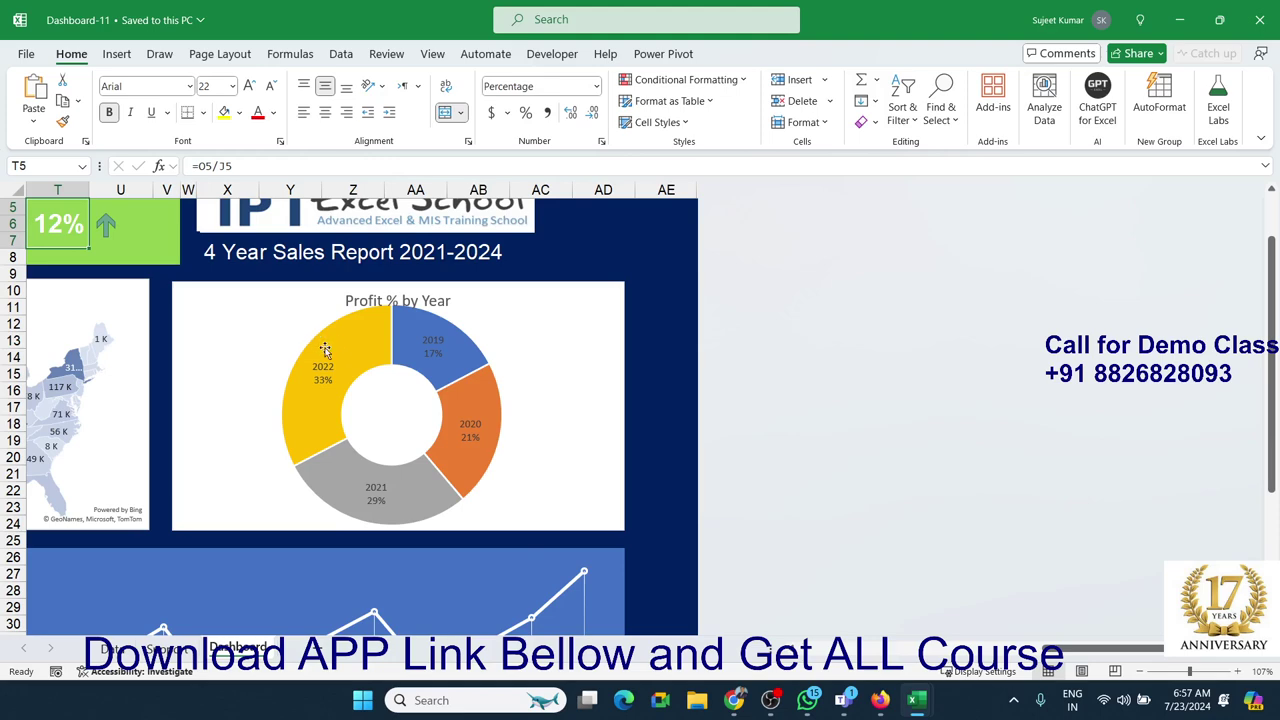
pyautogui.moveTo(325, 349)
pyautogui.hscroll(-5, 1088, 656)
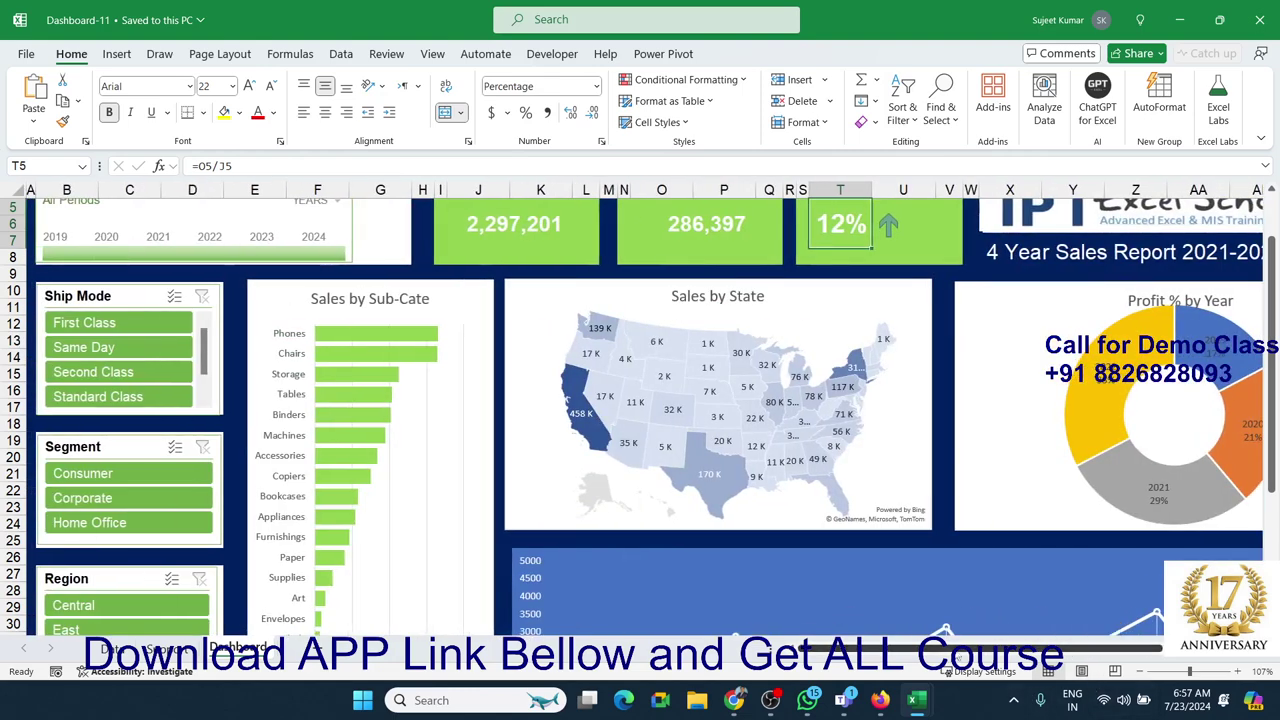
# Step: Bring the 2019–2022 quarterly line chart into view and read its point values, starting at 1028
pyautogui.scroll(-4, 997, 583)
pyautogui.hscroll(1, 997, 583)
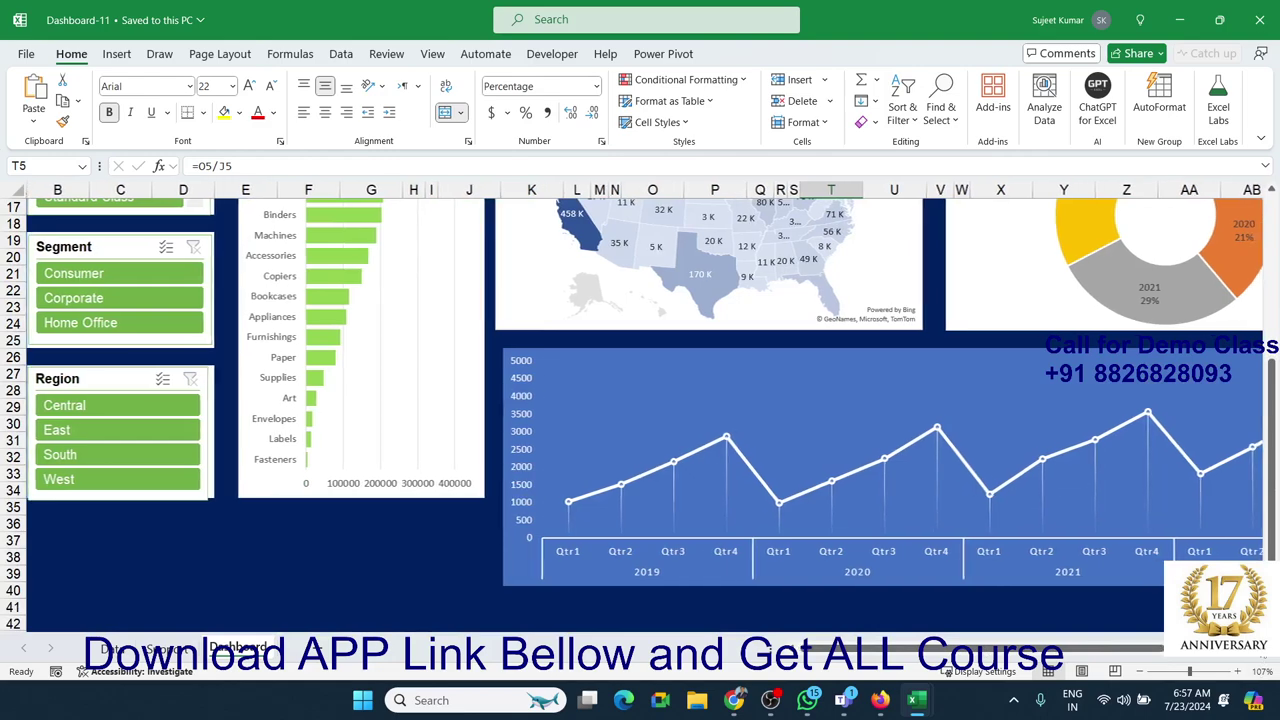
pyautogui.hscroll(2, 193, 505)
pyautogui.hscroll(2, 193, 505)
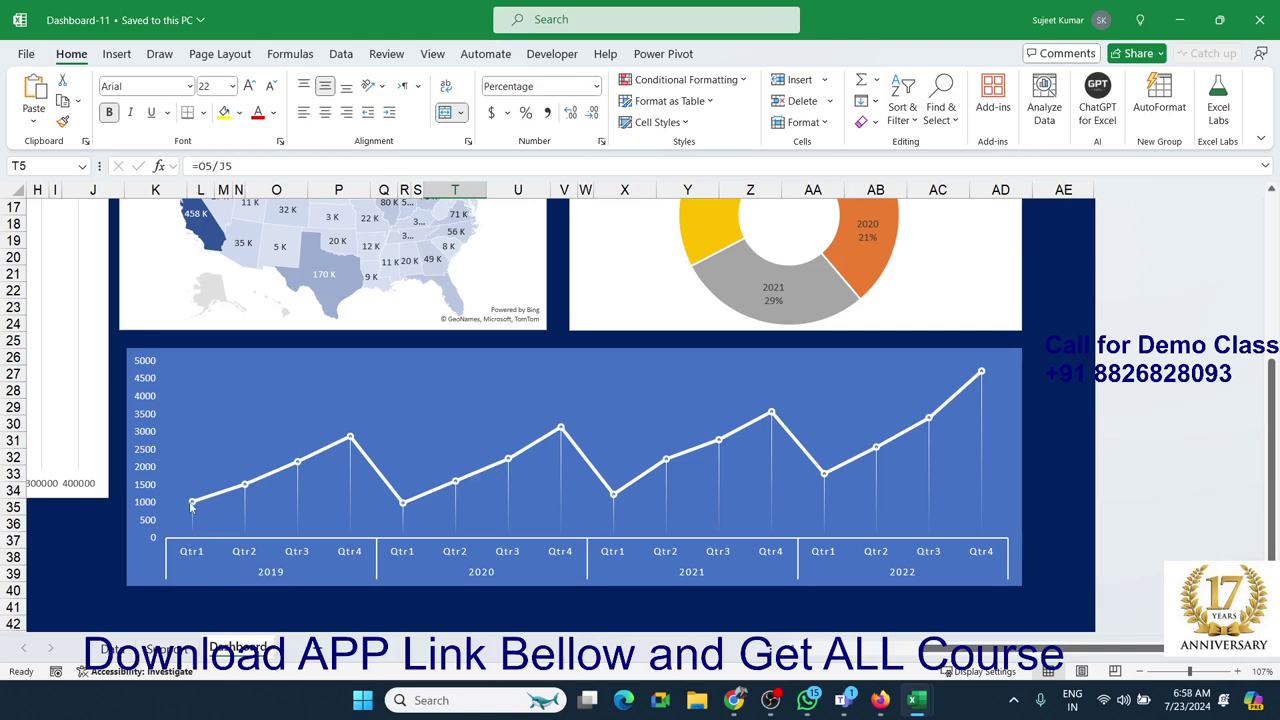
pyautogui.moveTo(191, 506)
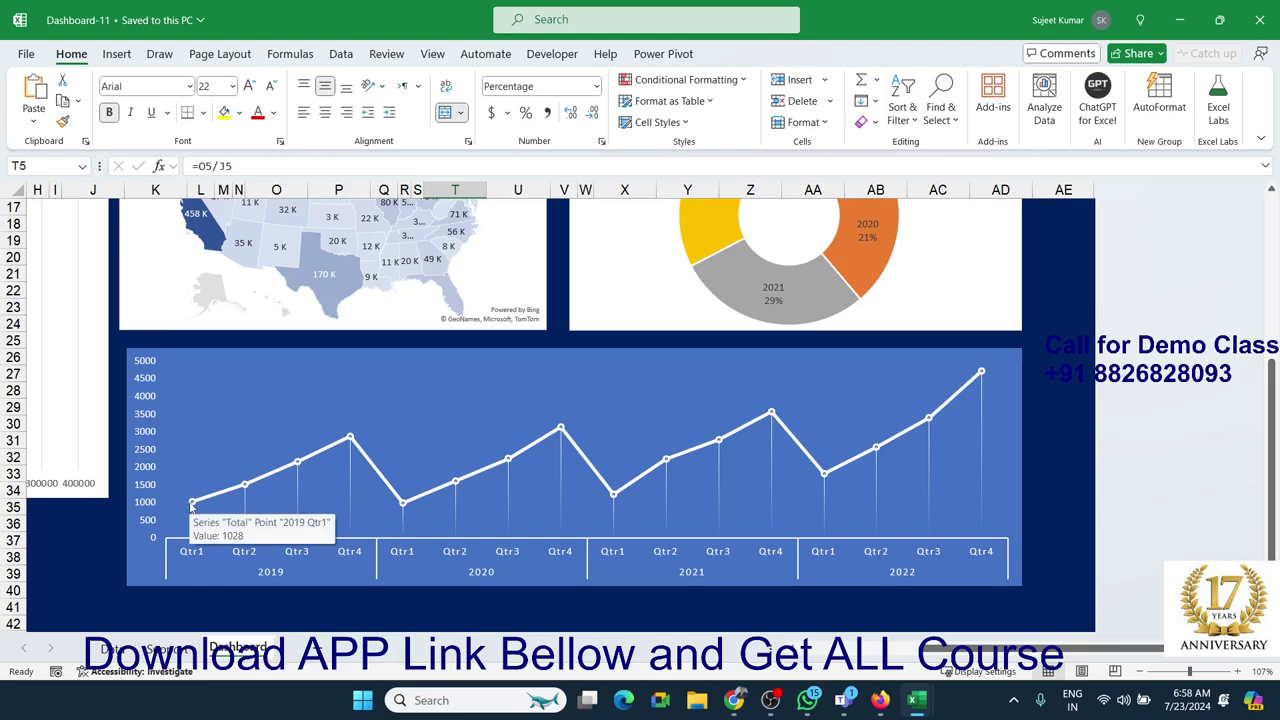
pyautogui.moveTo(352, 445)
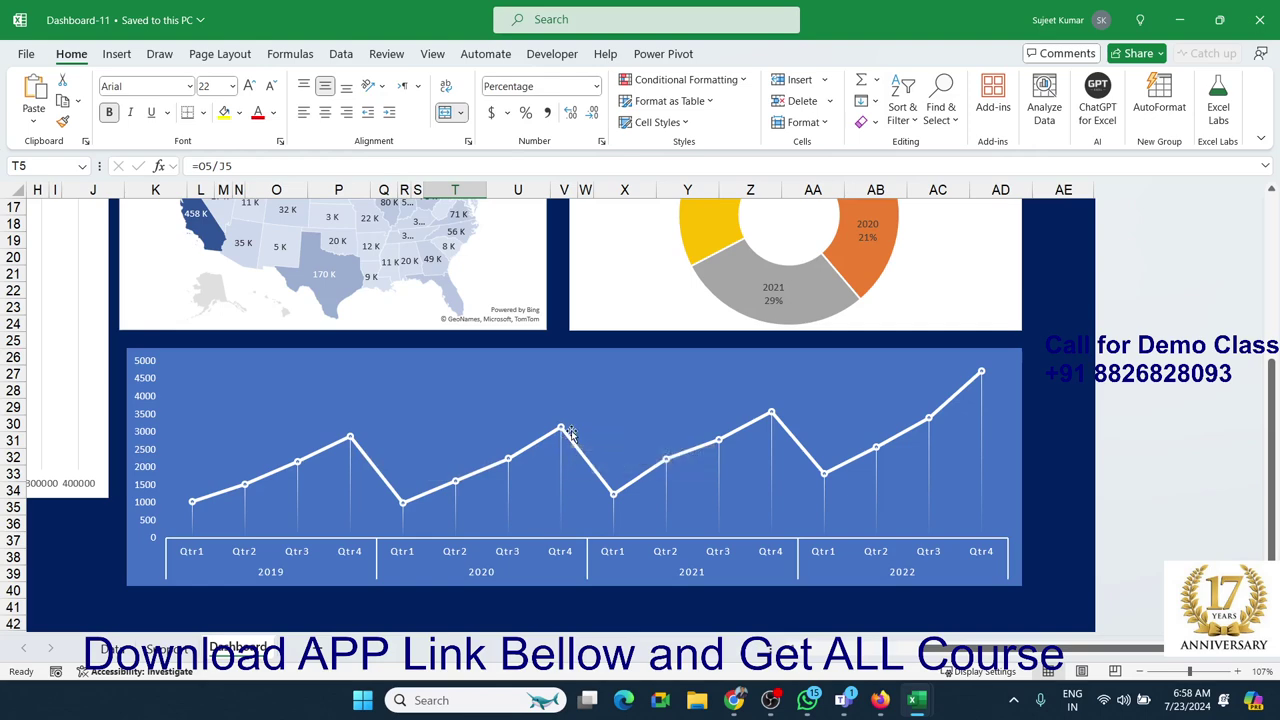
pyautogui.moveTo(769, 423)
pyautogui.moveTo(977, 375)
pyautogui.moveTo(563, 485)
pyautogui.hotkey('alt', 'Tab')
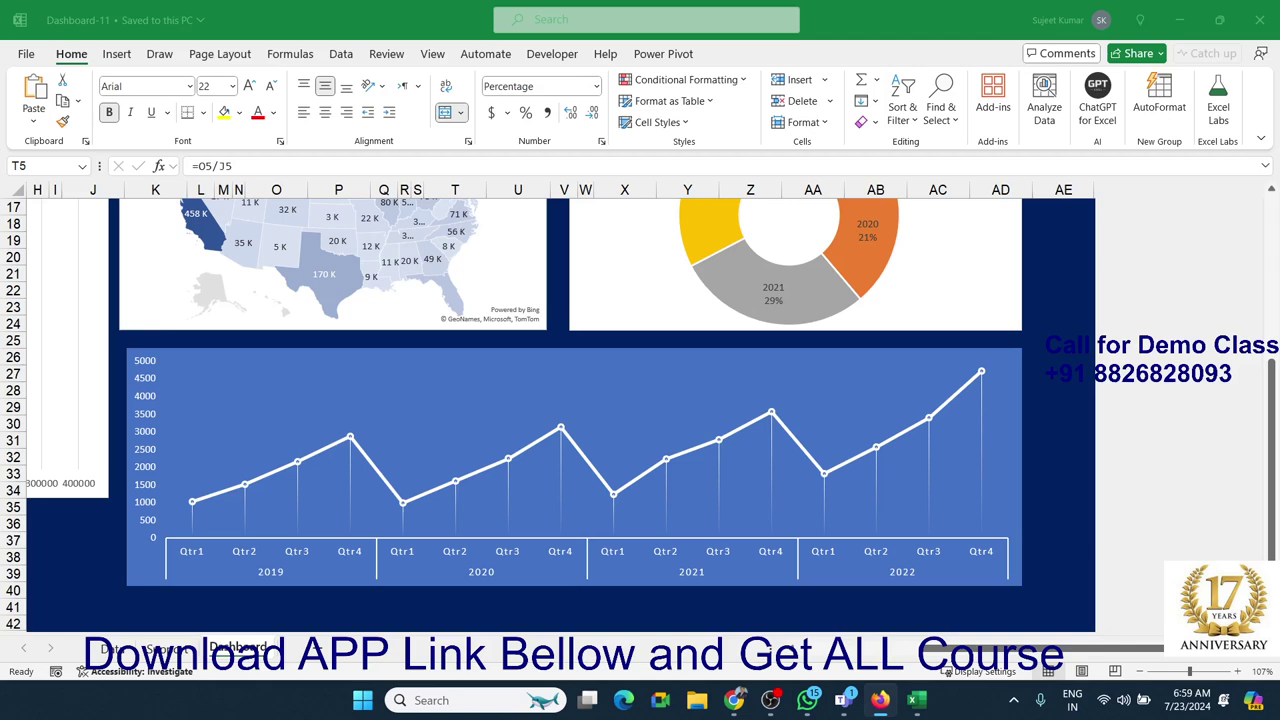
# Step: Select cell AE30, scroll back to the dashboard's top-left, and show the Support pivot sheet
pyautogui.click(1097, 443)
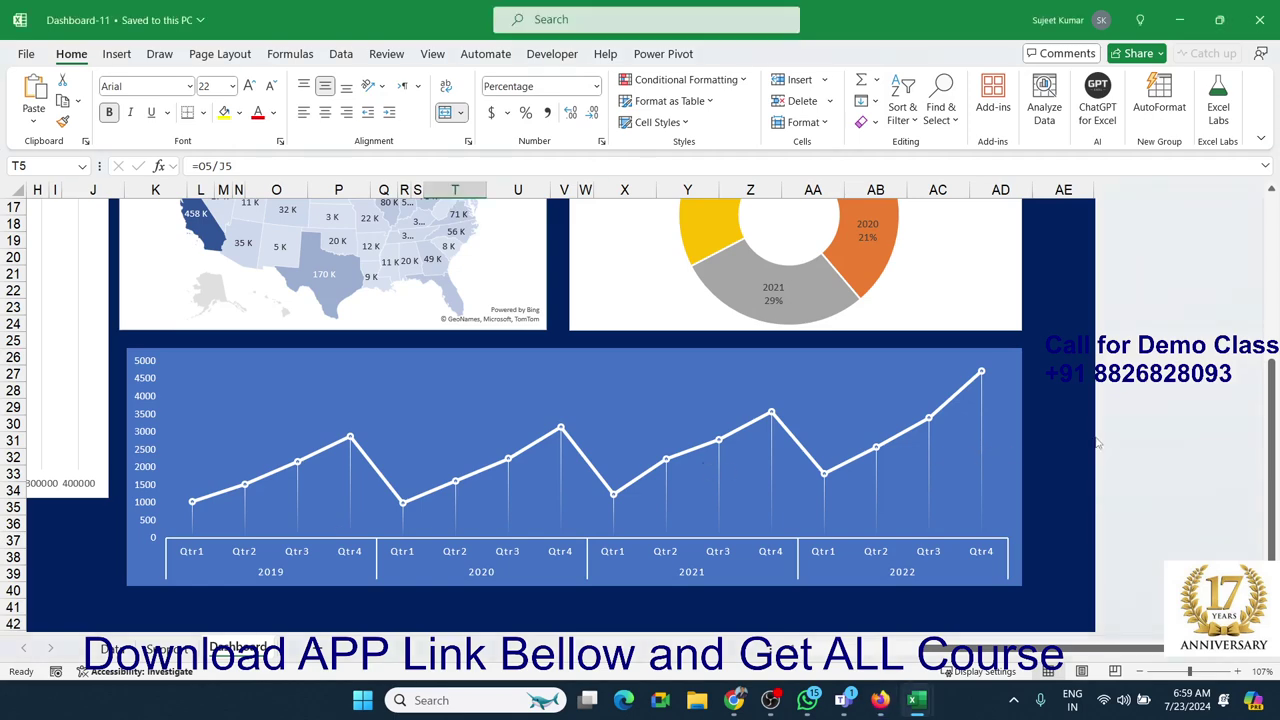
pyautogui.click(1073, 421)
pyautogui.scroll(5, 1073, 421)
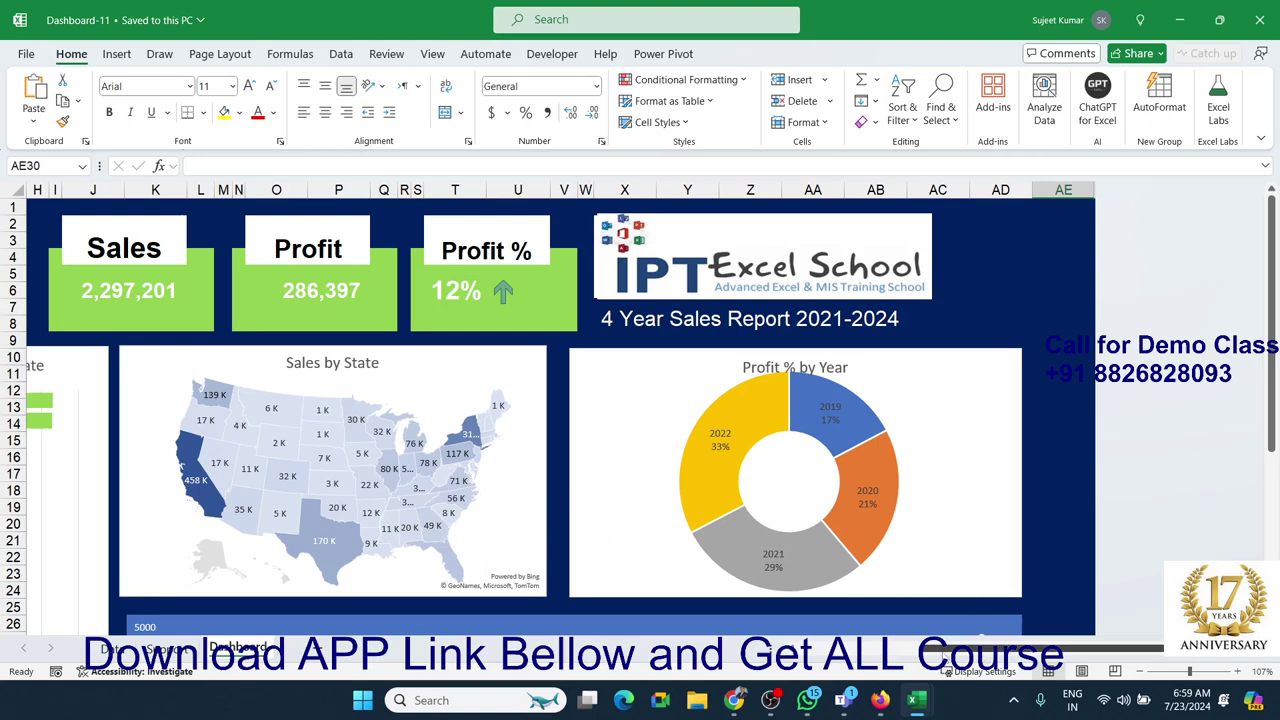
pyautogui.click(908, 650)
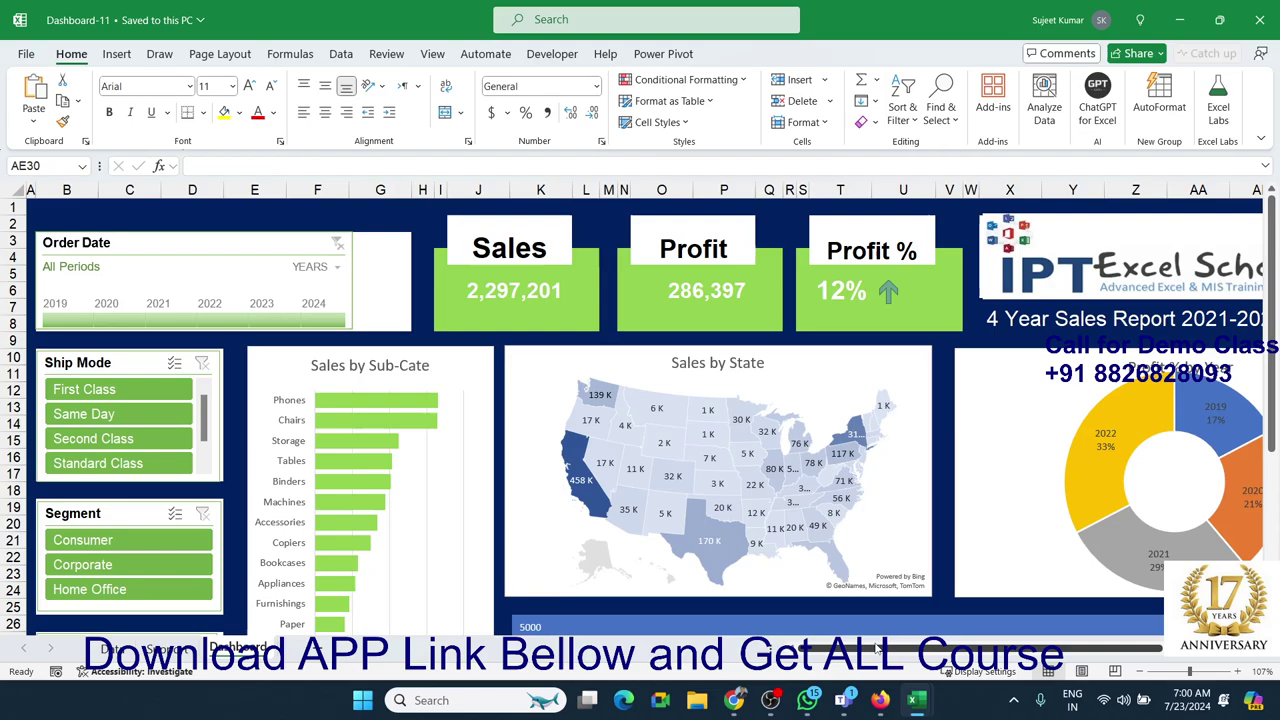
pyautogui.click(188, 648)
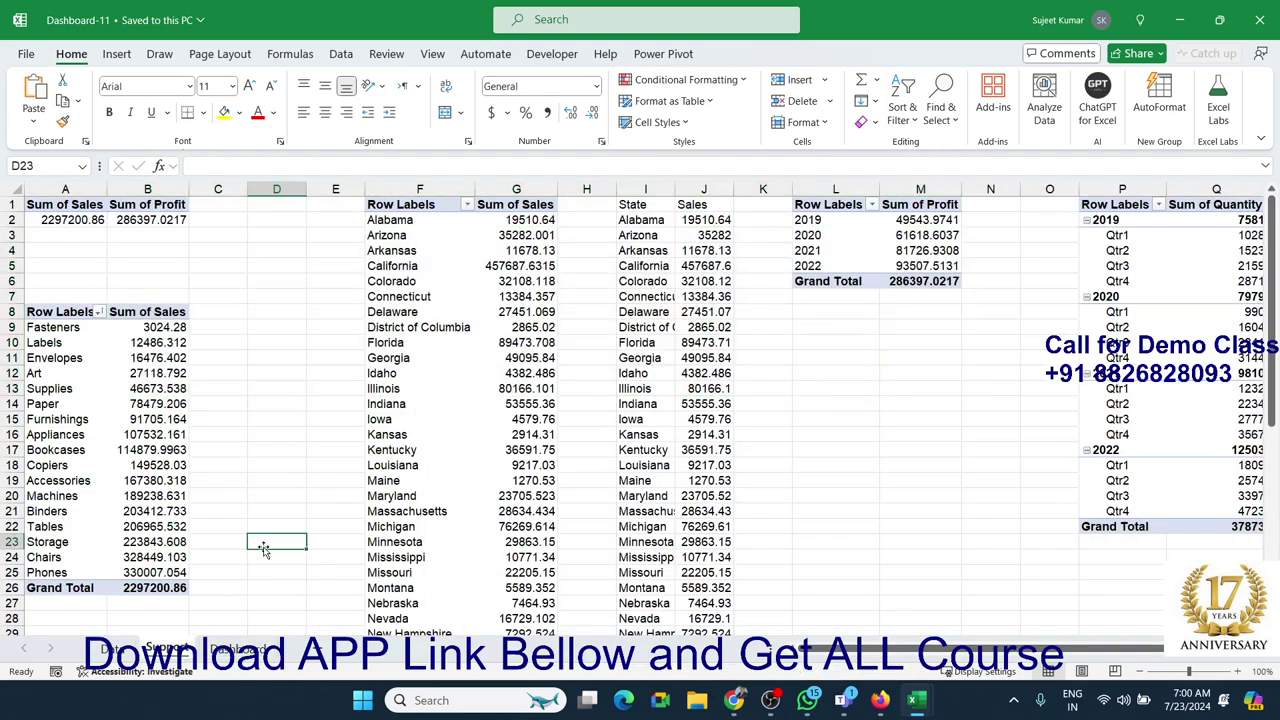
# Step: Cycle through the Data and Support sheets before landing back on the Dashboard sheet
pyautogui.click(117, 649)
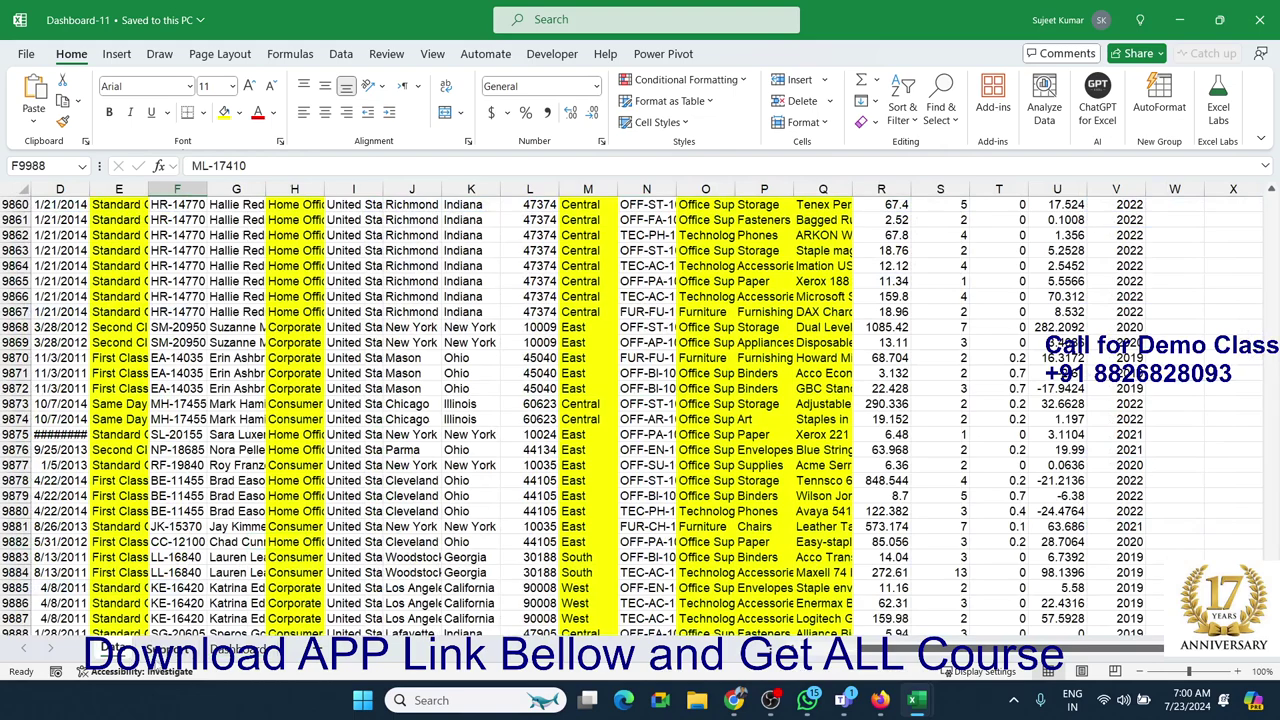
pyautogui.click(163, 652)
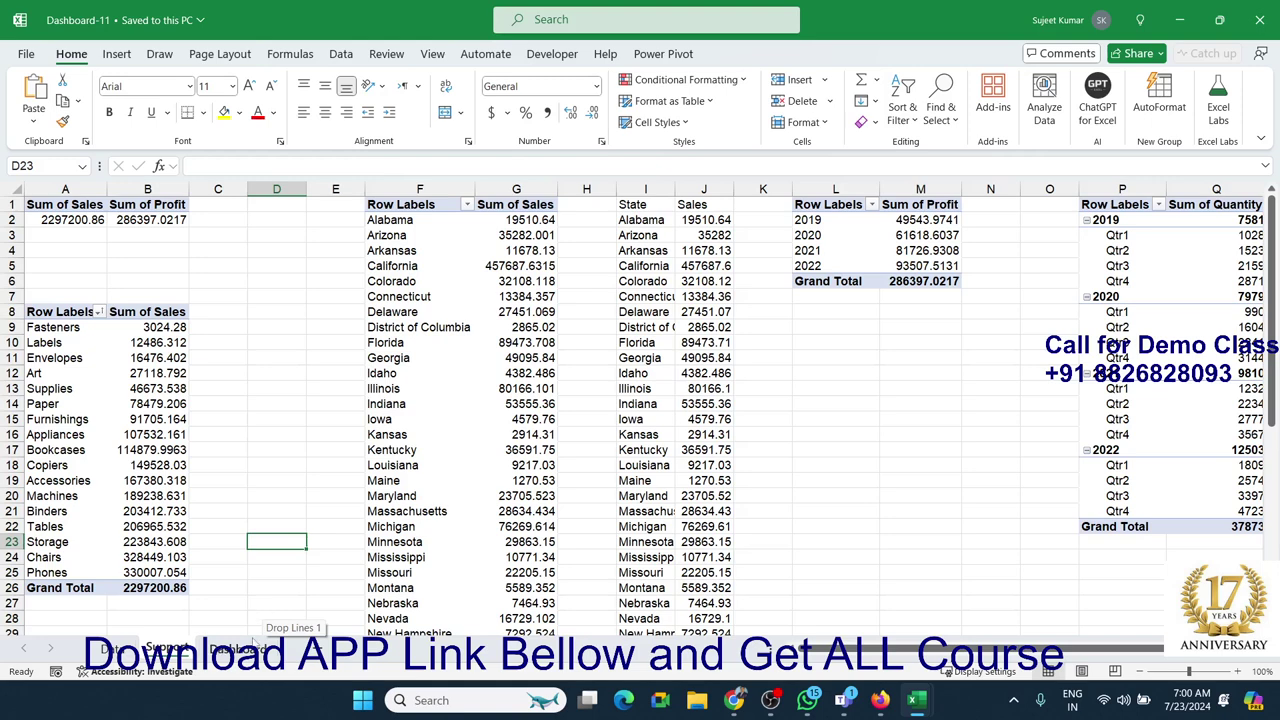
pyautogui.click(256, 648)
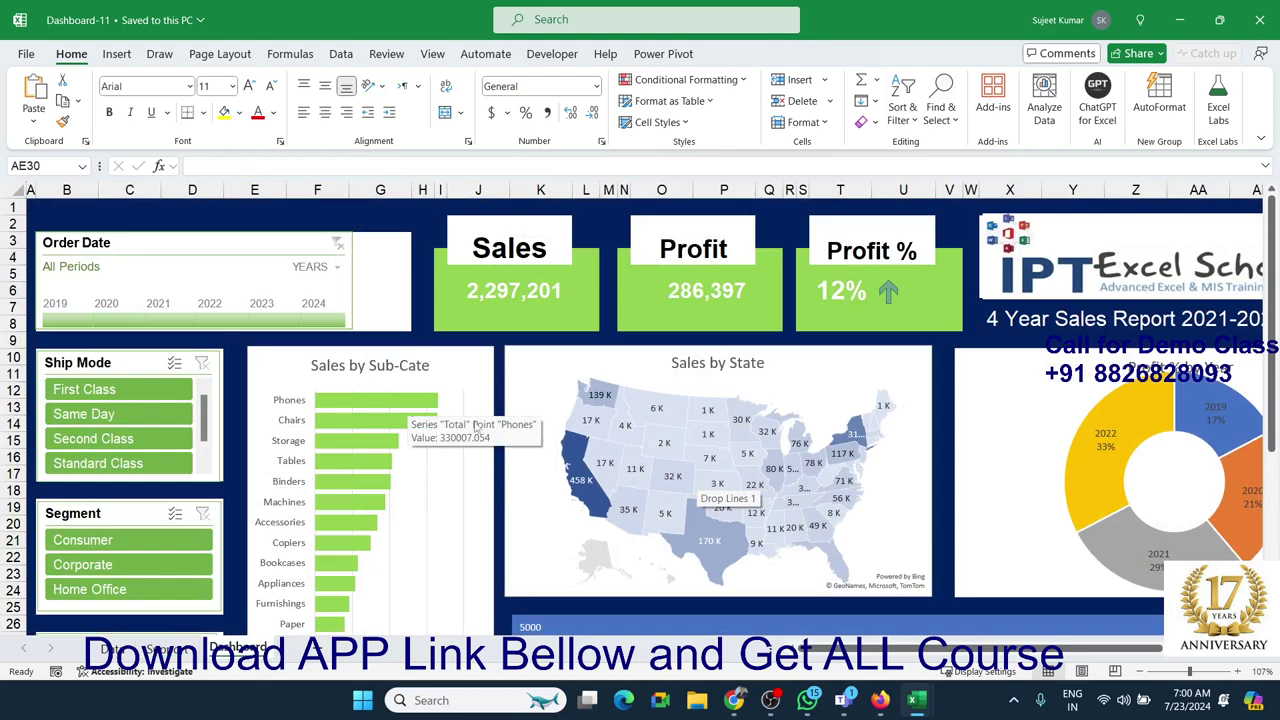
pyautogui.scroll(-2, 522, 430)
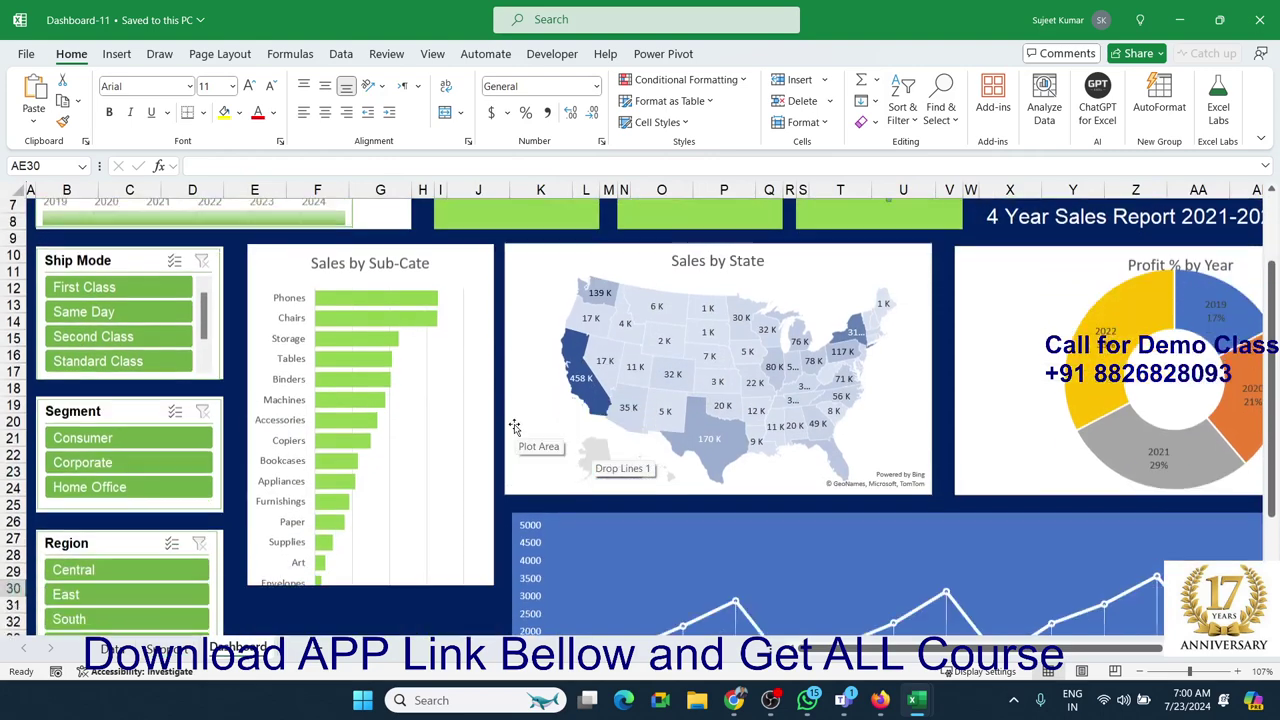
pyautogui.scroll(1, 530, 440)
pyautogui.click(330, 303)
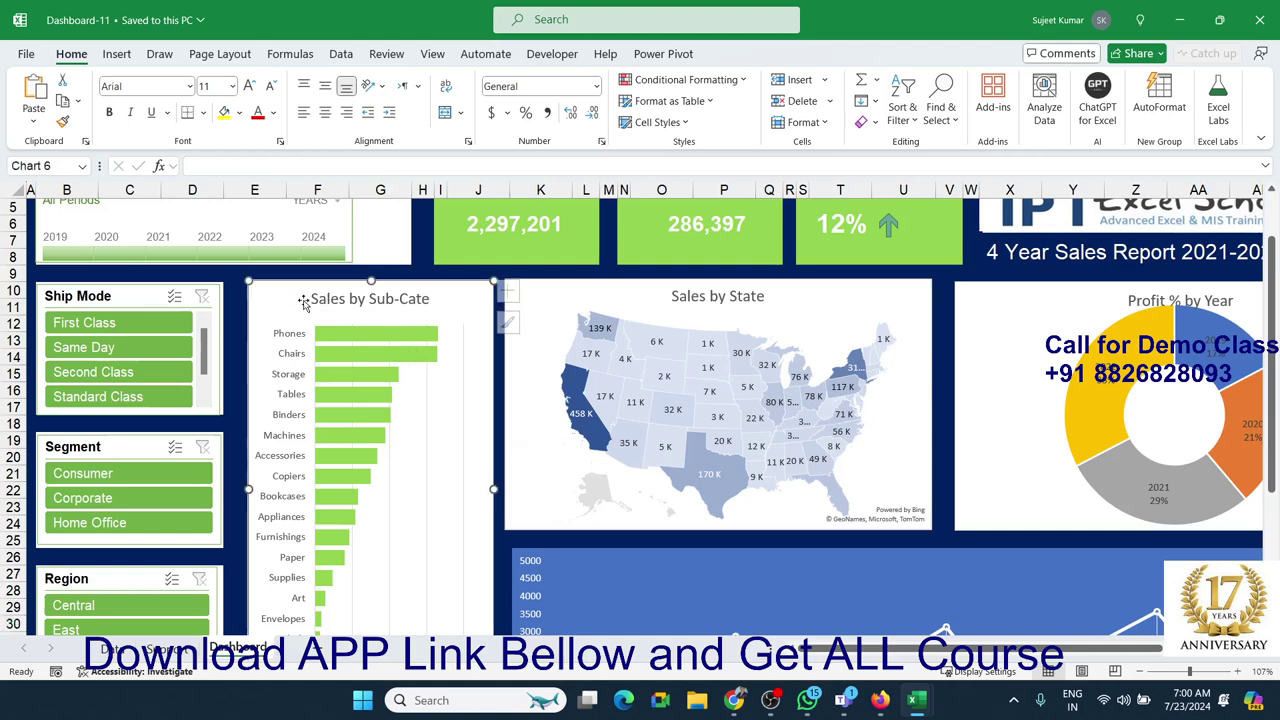
pyautogui.scroll(-1, 352, 432)
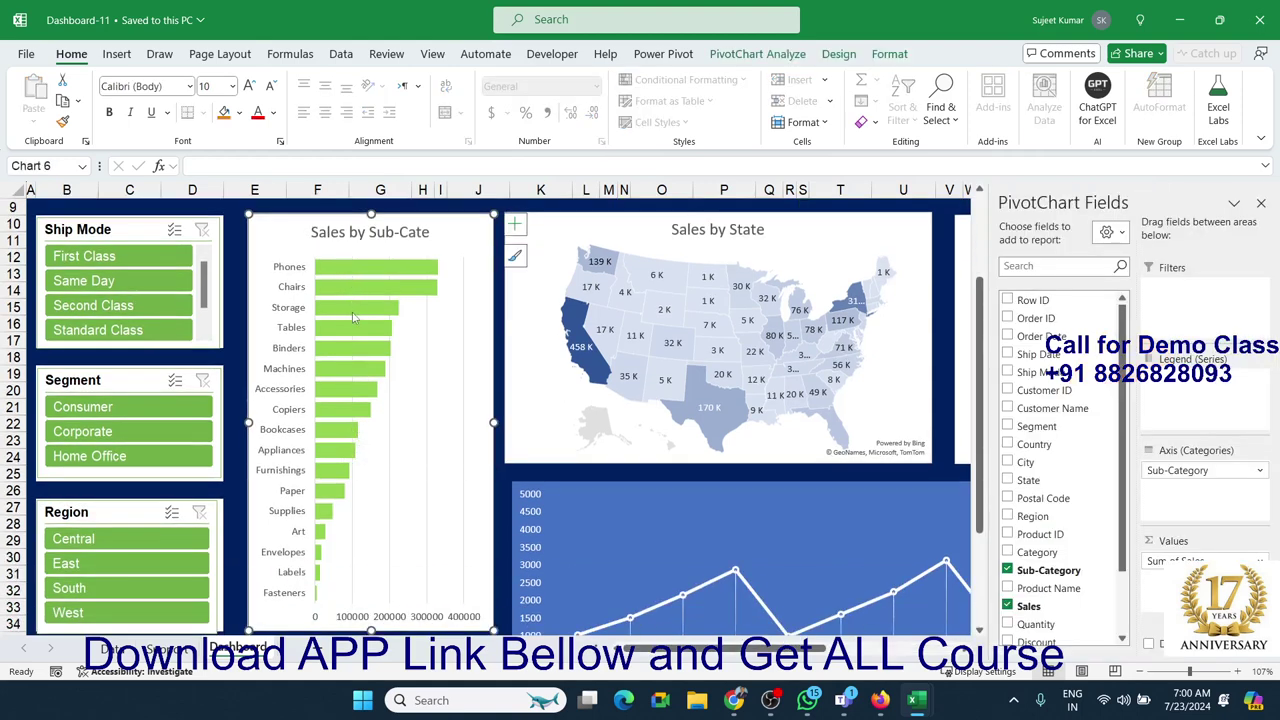
pyautogui.moveTo(353, 318)
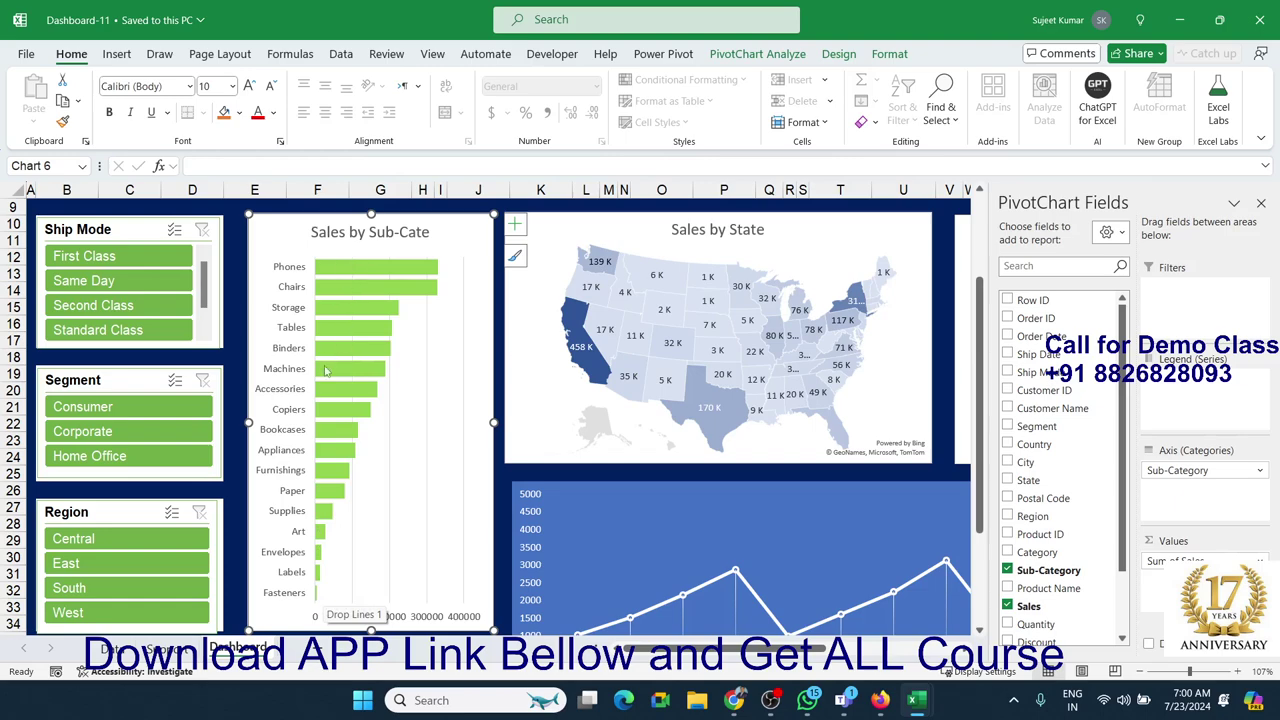
pyautogui.moveTo(338, 285)
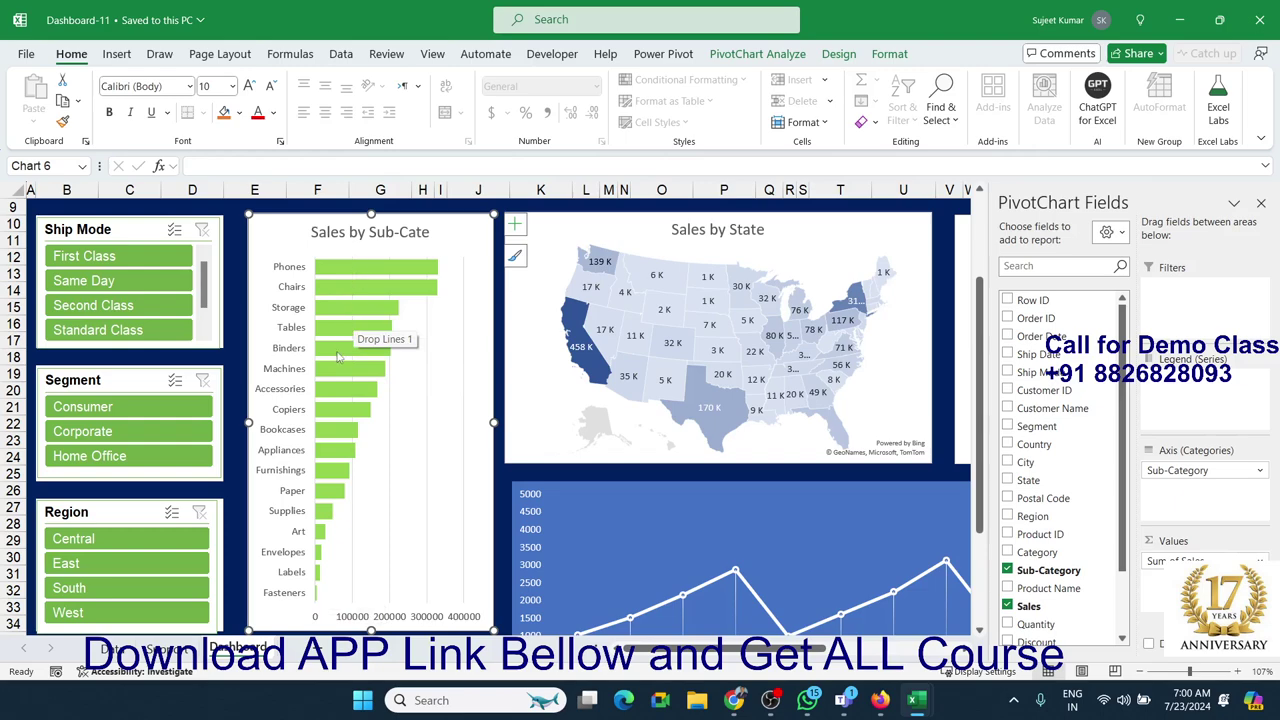
pyautogui.moveTo(338, 357)
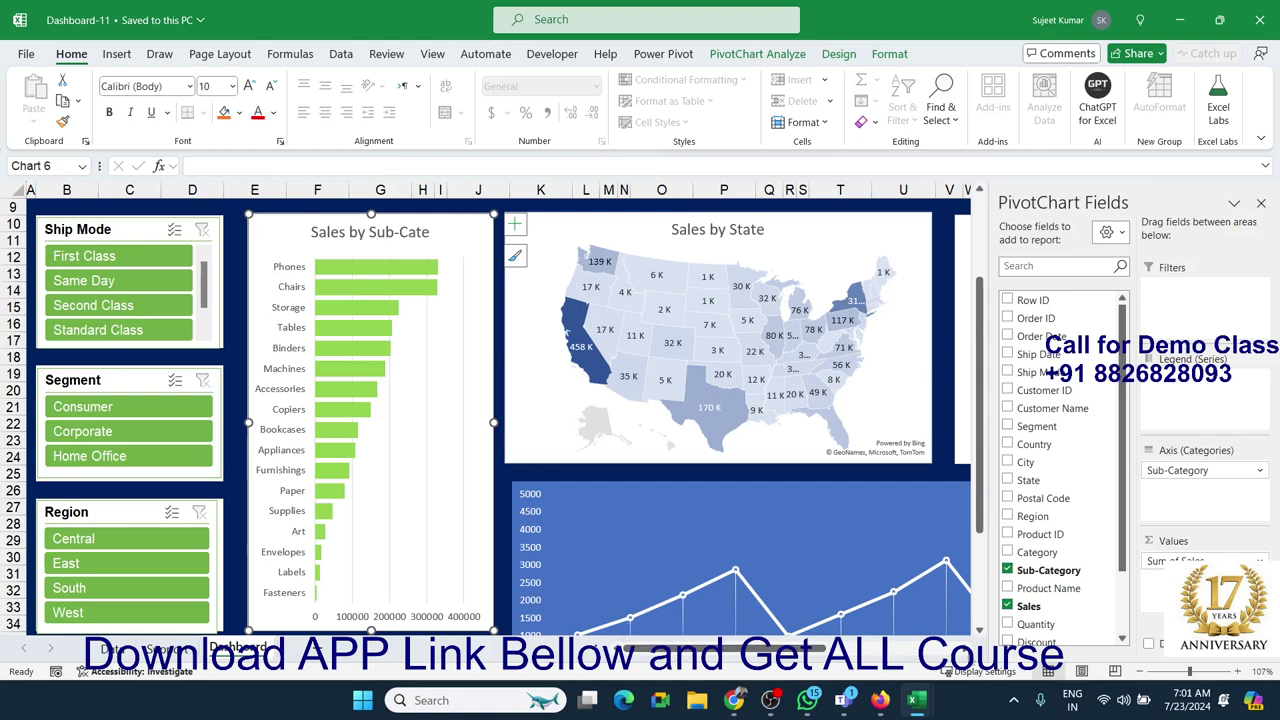
pyautogui.moveTo(660, 648); pyautogui.dragTo(690, 648)
pyautogui.hscroll(2, 540, 380)
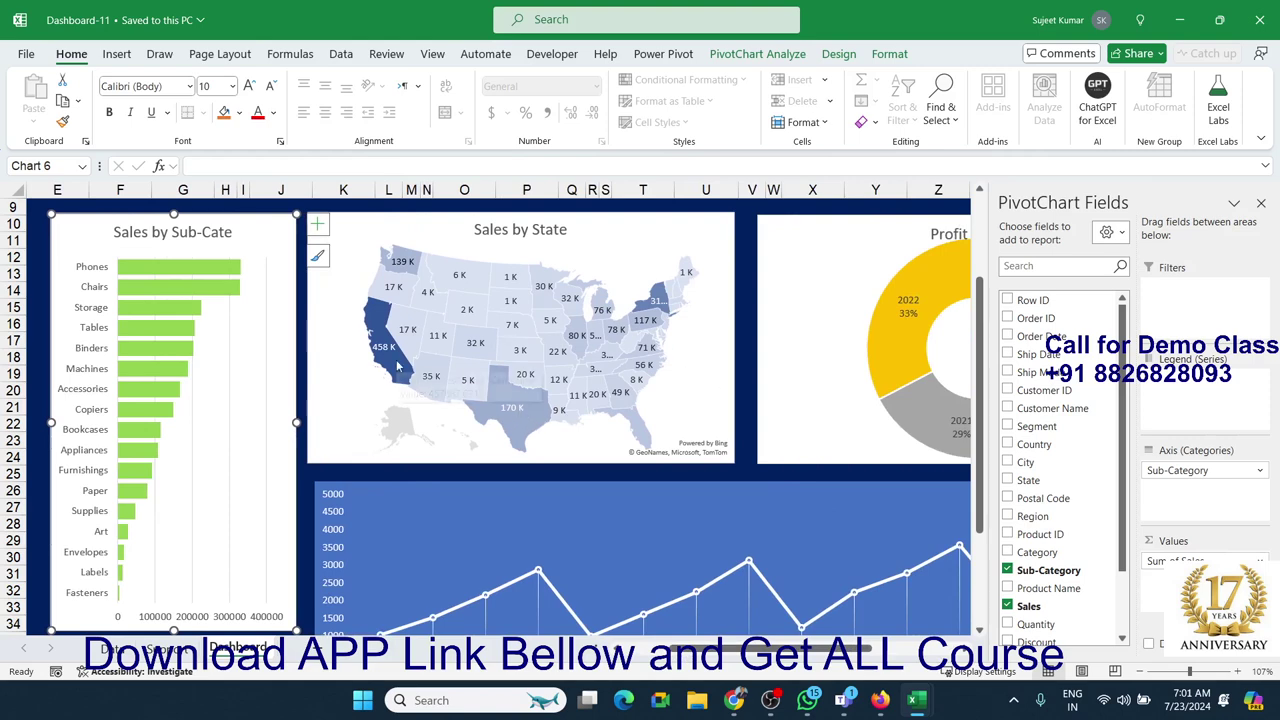
pyautogui.moveTo(396, 366)
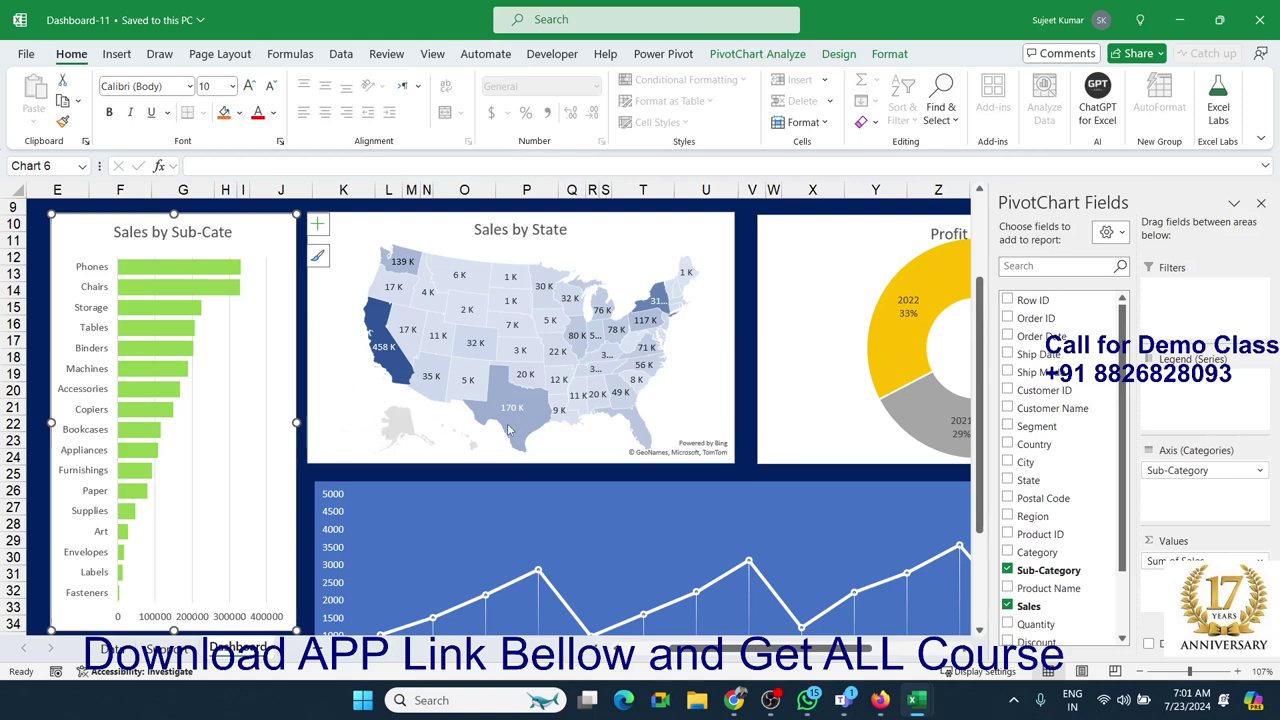
pyautogui.moveTo(513, 428)
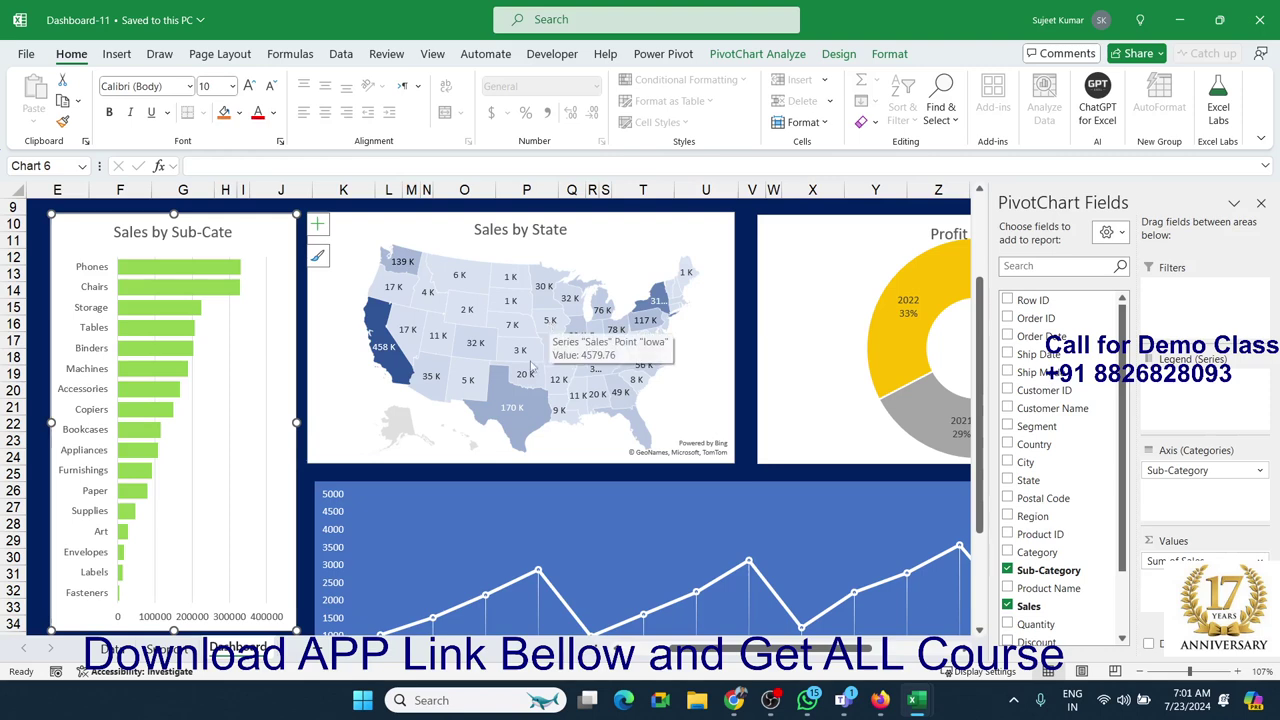
pyautogui.moveTo(541, 370)
pyautogui.moveTo(554, 330)
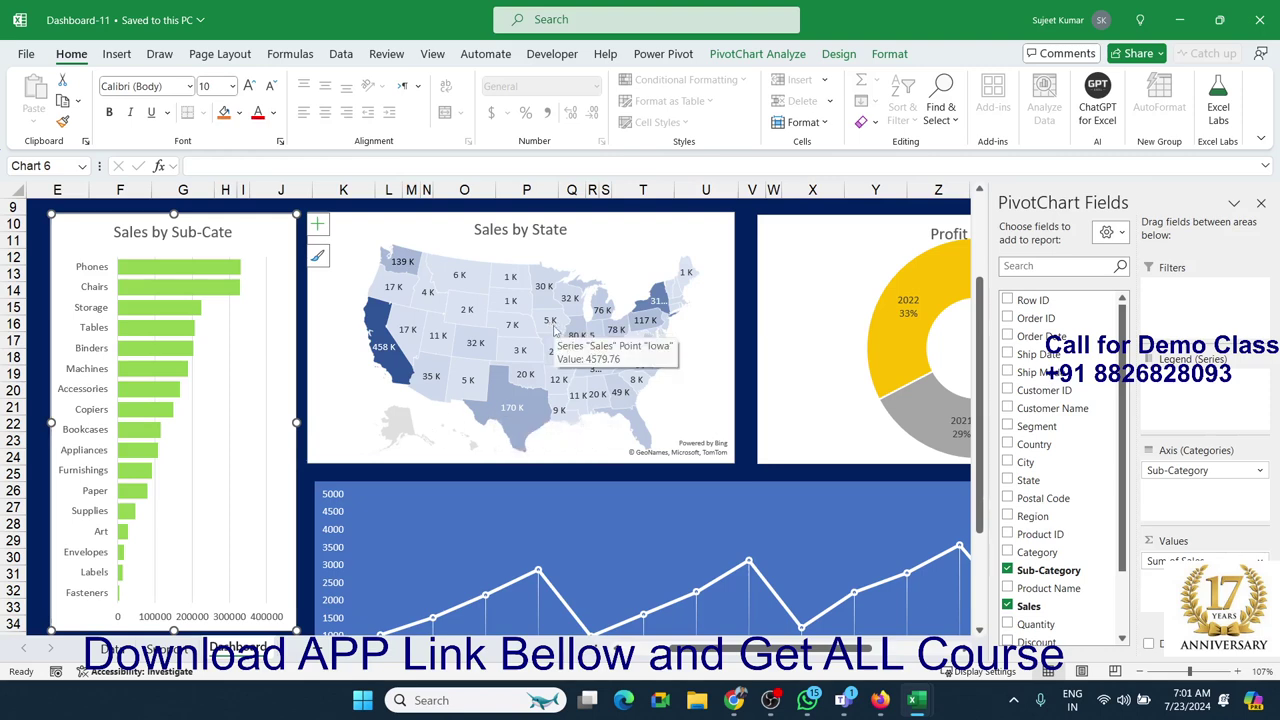
pyautogui.moveTo(684, 278)
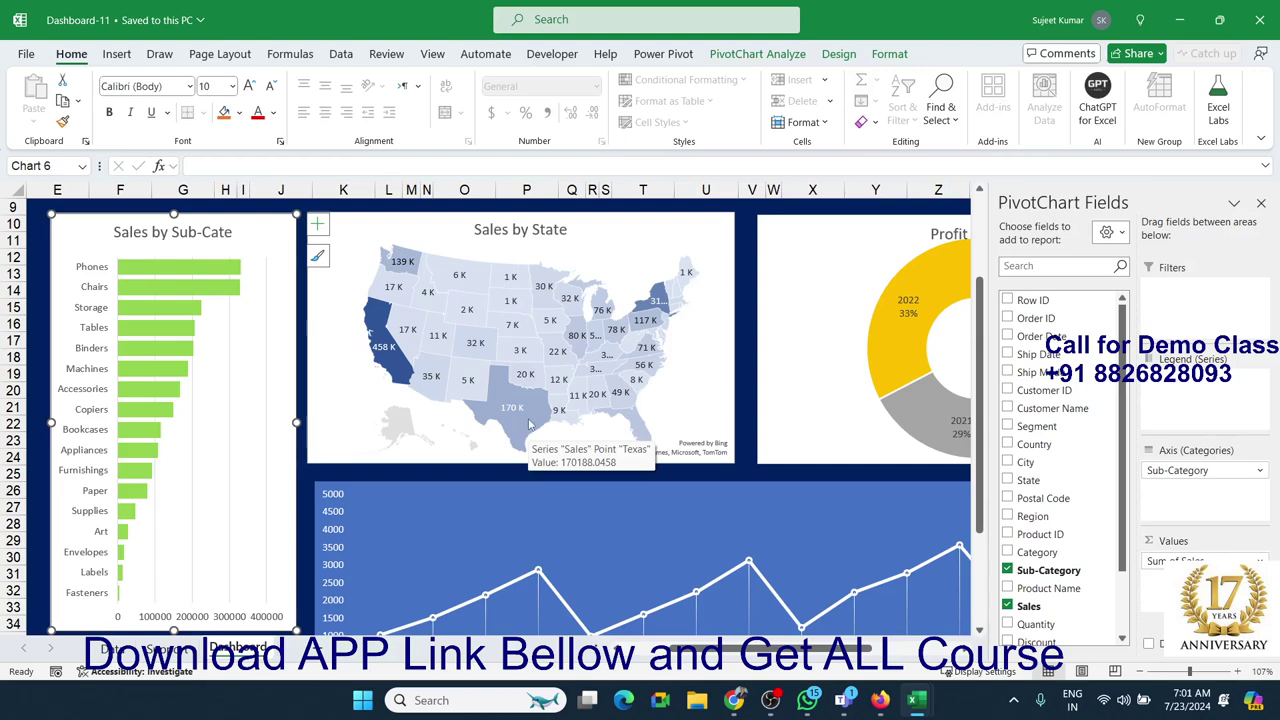
pyautogui.click(305, 470)
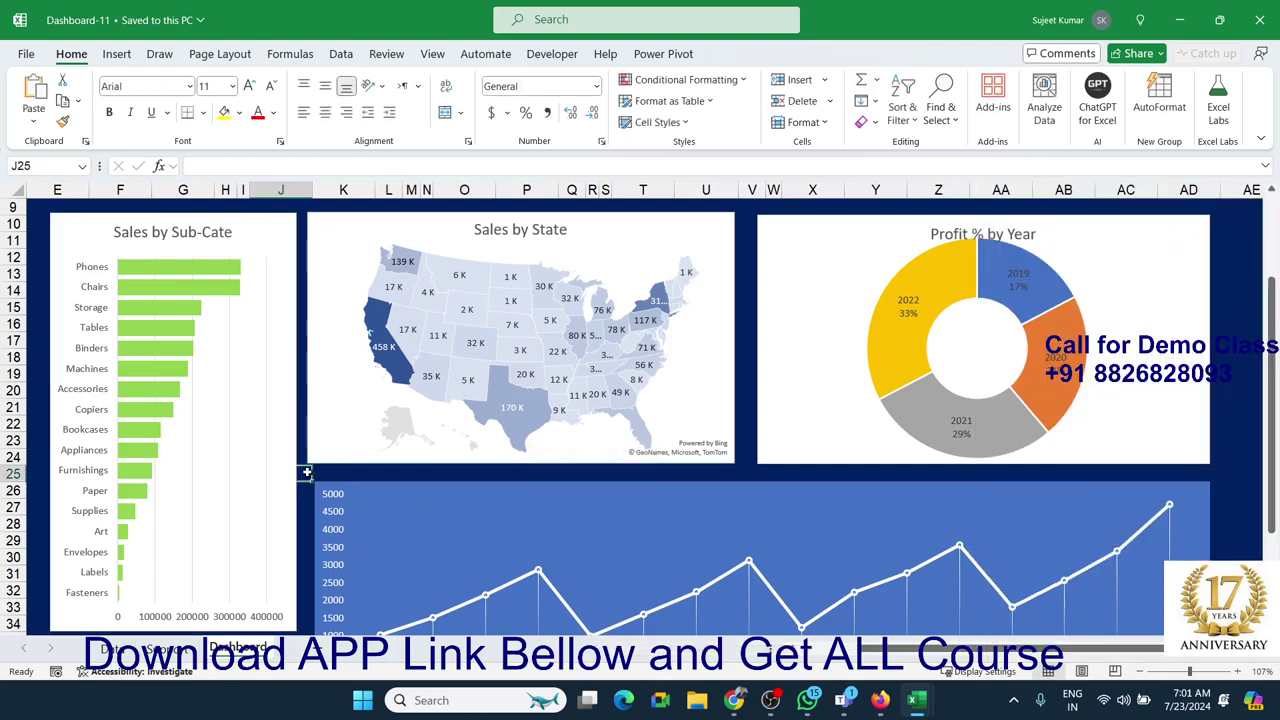
# Step: Close Dashboard-11, then close Book1 choosing Don't Save
pyautogui.scroll(-2, 307, 471)
pyautogui.scroll(3, 307, 471)
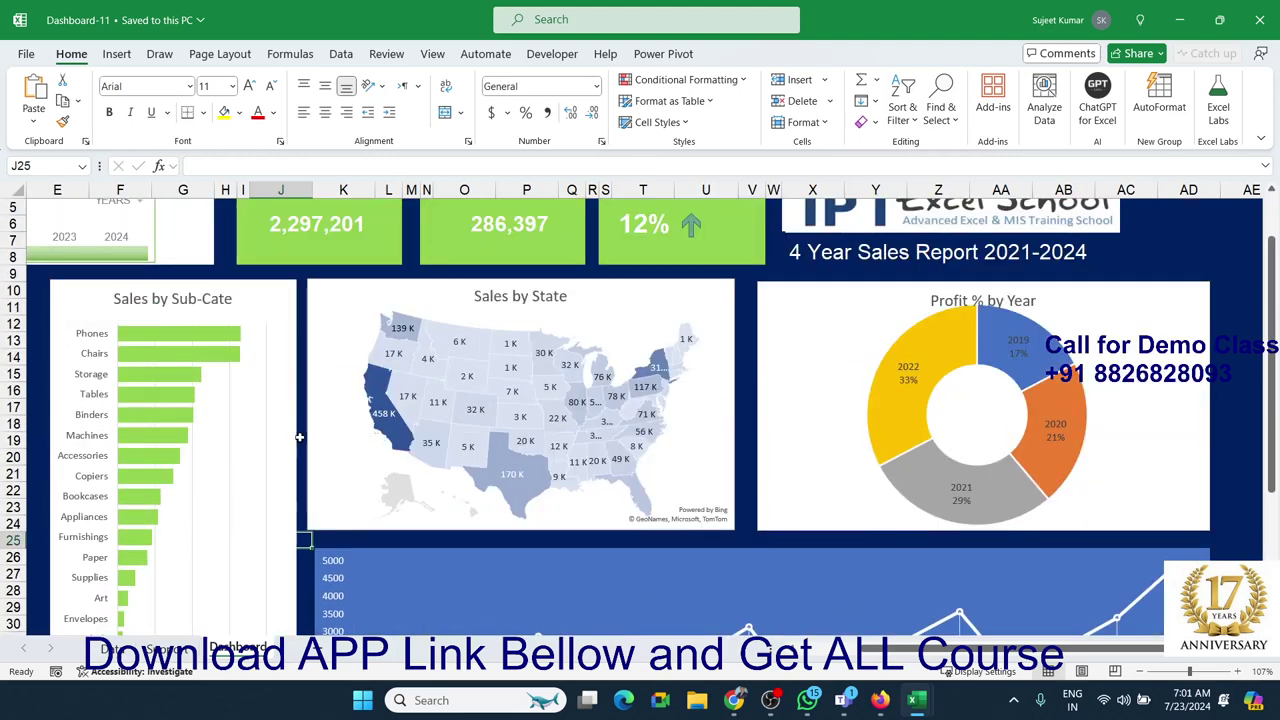
pyautogui.click(1252, 35)
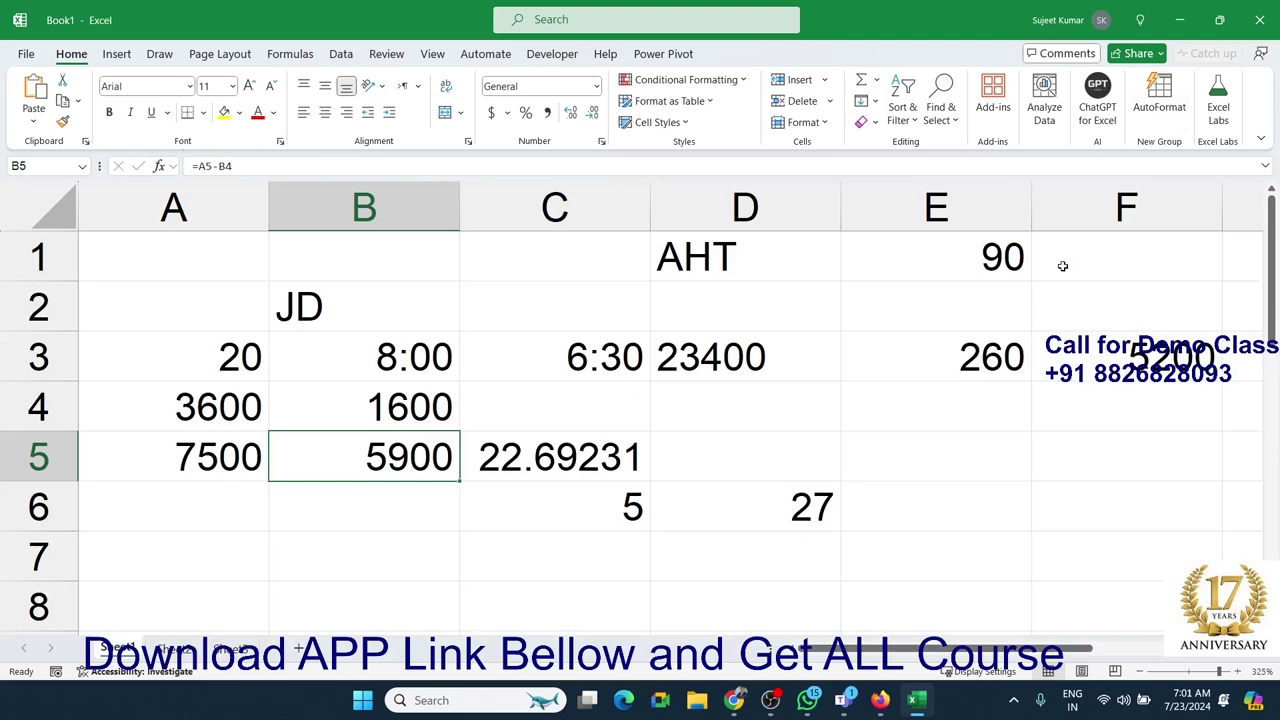
pyautogui.click(1260, 20)
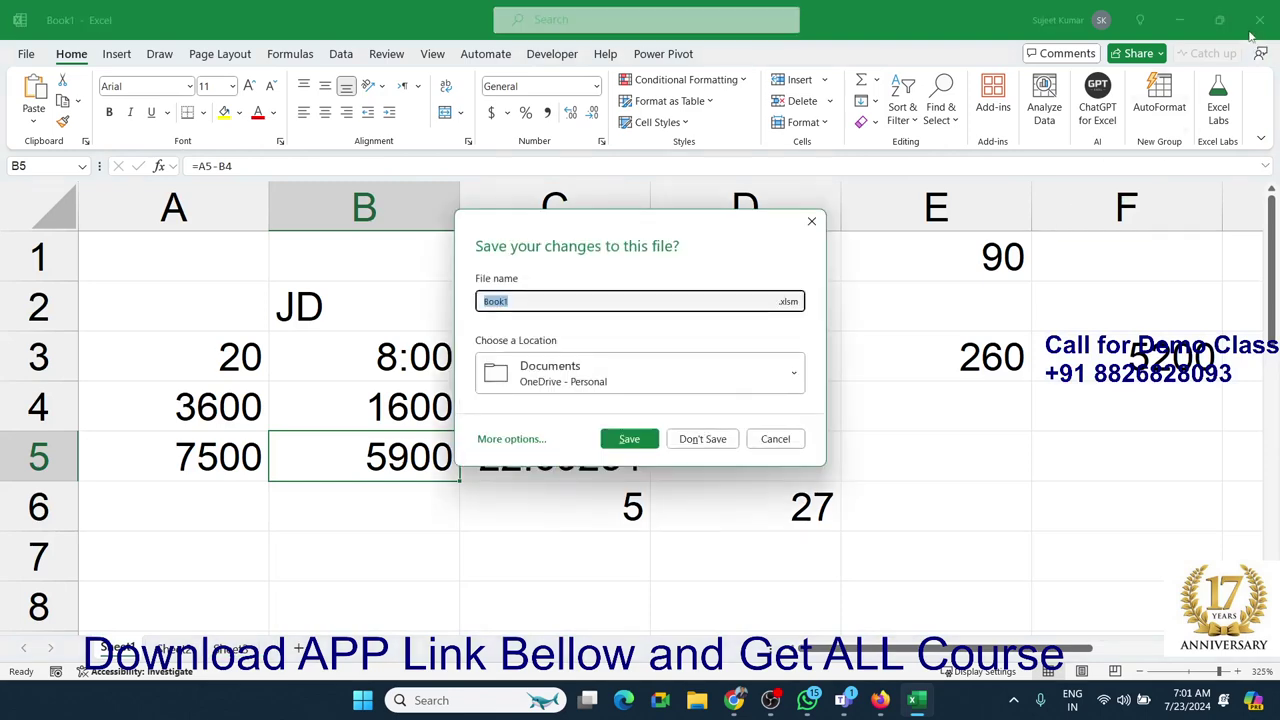
pyautogui.click(728, 441)
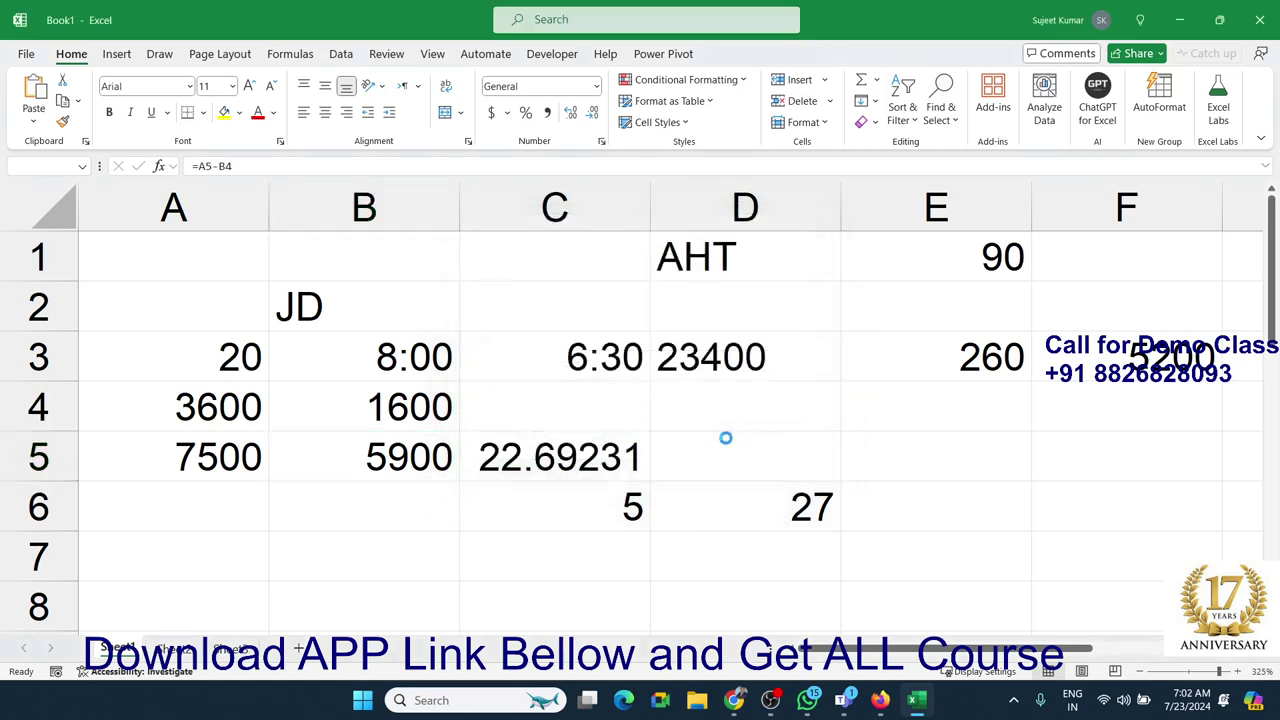